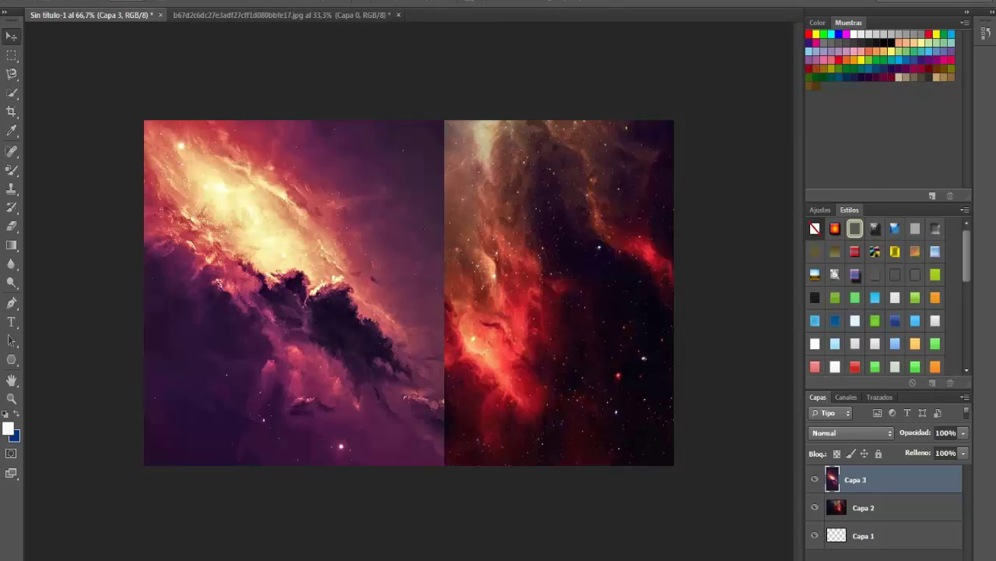
Step: Convert Capa 3 to a smart object, scale it down, tilt it clockwise and place it over the canvas's left edge
right_click(864, 480)
click(747, 93)
key(ctrl+t)
drag(398, 274, 251, 200)
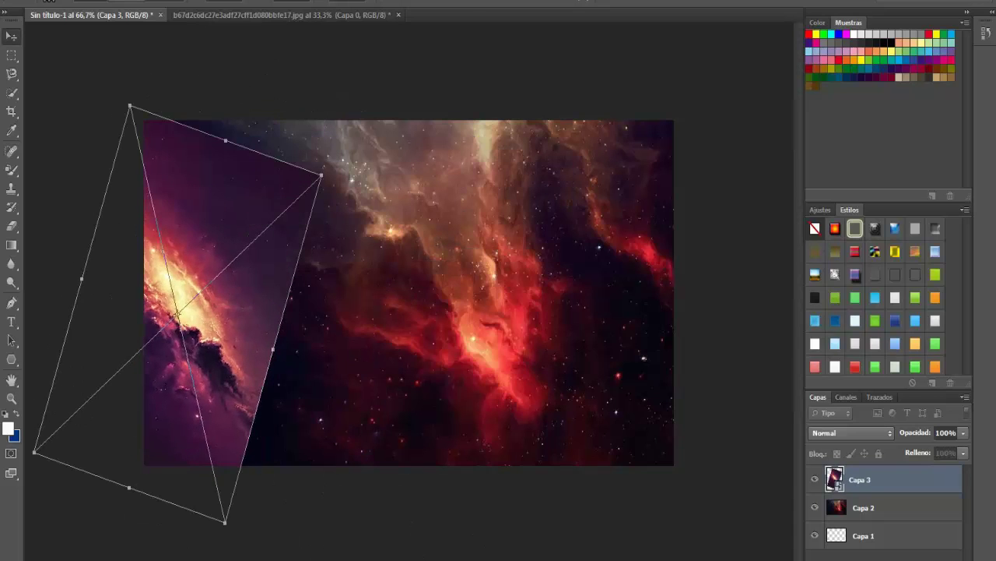
key(Return)
Step: Rasterize Capa 3, erase its hard edges so the purple galaxy blends into the background, and lower the layer's opacity
click(304, 202)
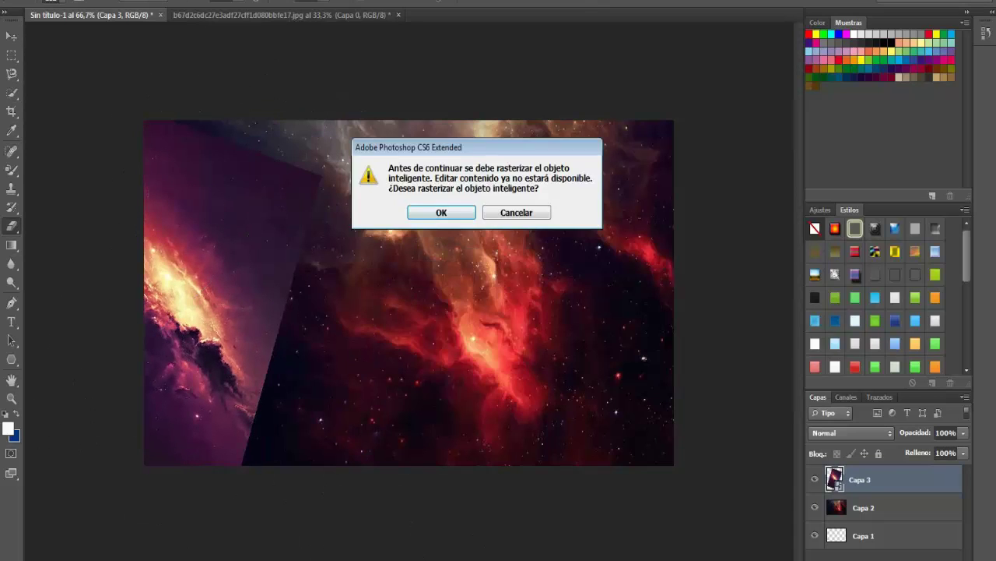
key(Return)
mouse_move(176, 140)
mouse_down()
mouse_move(296, 168)
mouse_move(249, 436)
mouse_up()
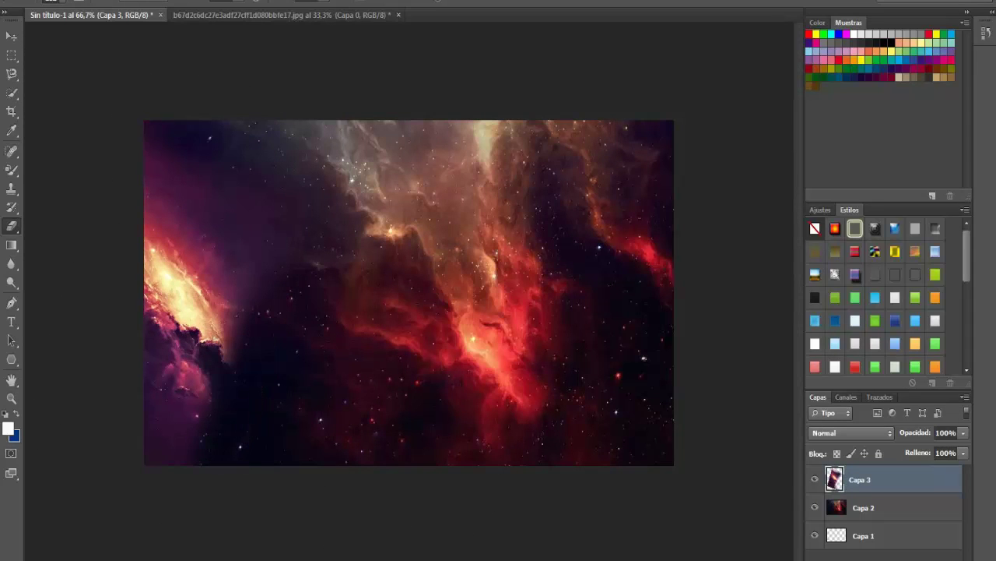
click(963, 432)
drag(966, 450, 925, 450)
Step: Open the Red-nebula-galaxy image and transfer its entire picture into the Sin título-1 composition as a new layer
key(alt+a)
key(ctrl+o)
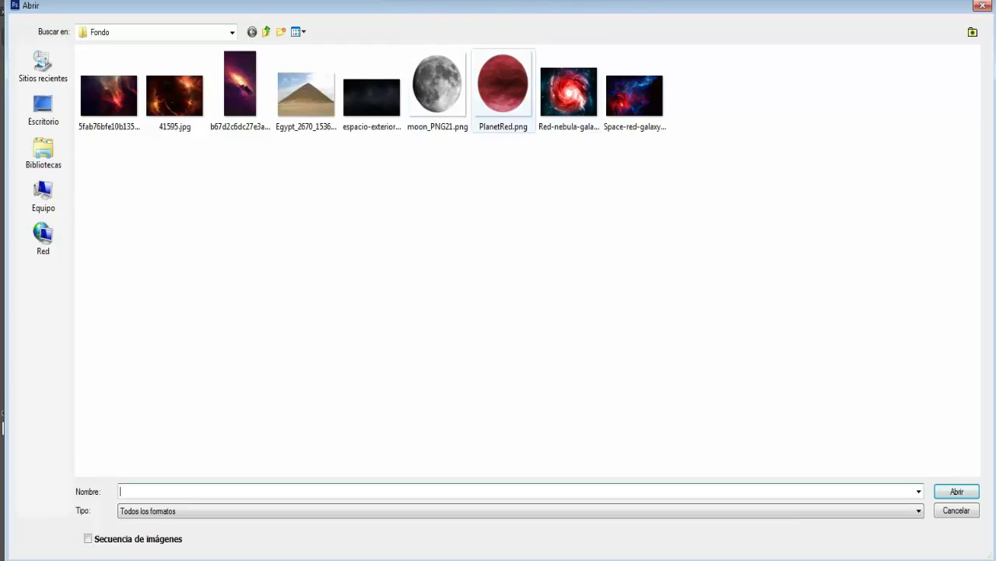
double_click(568, 93)
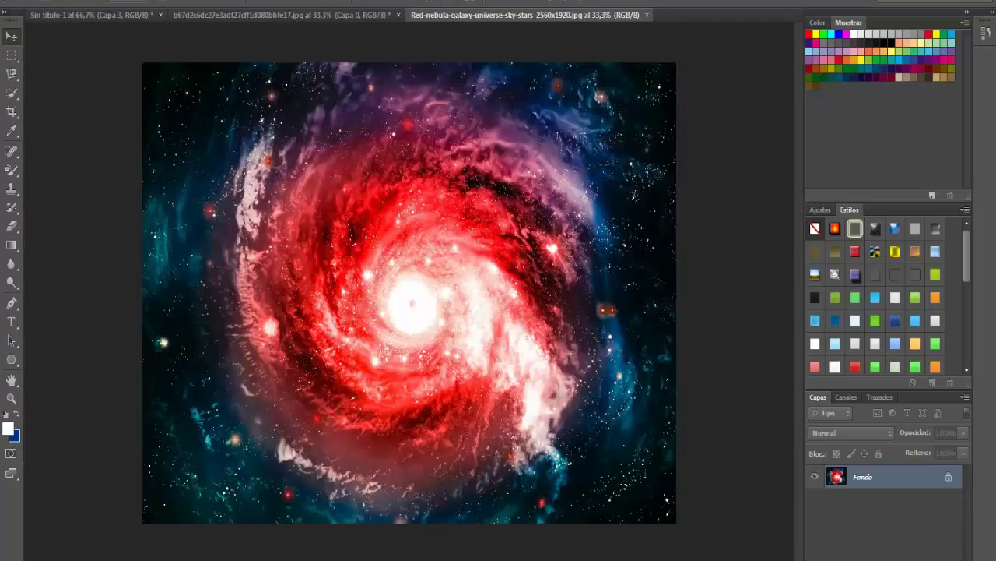
key(ctrl+a)
key(ctrl+x)
key(ctrl+Tab)
key(ctrl+v)
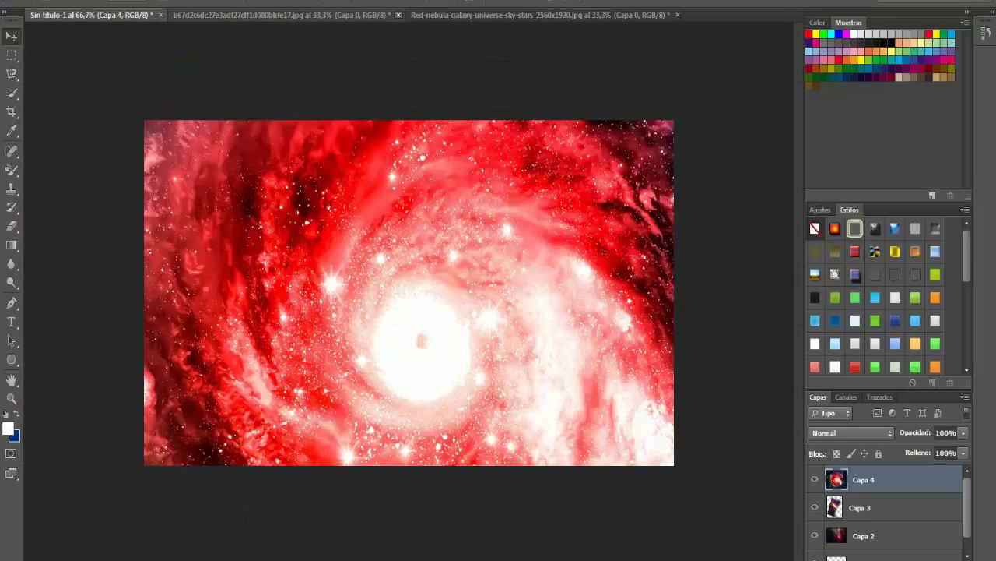
Step: Close the two source galaxy images without saving them
key(ctrl+Tab)
key(ctrl+w)
key(n)
key(ctrl+Tab)
key(ctrl+w)
key(n)
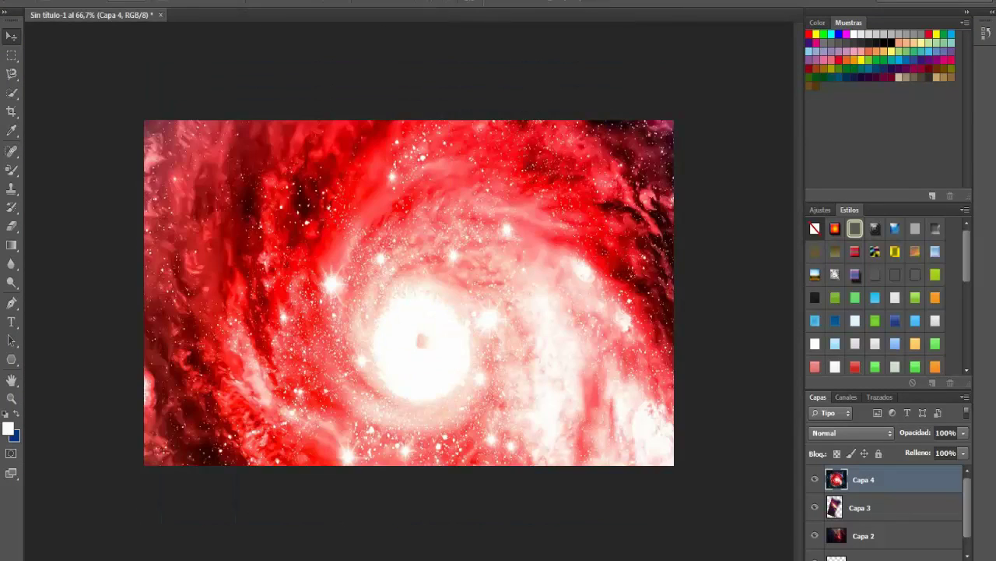
Step: Convert the red spiral galaxy layer to a smart object, scale it down and place it at the canvas's lower centre
right_click(894, 480)
click(779, 96)
key(ctrl+t)
drag(779, 78, 523, 233)
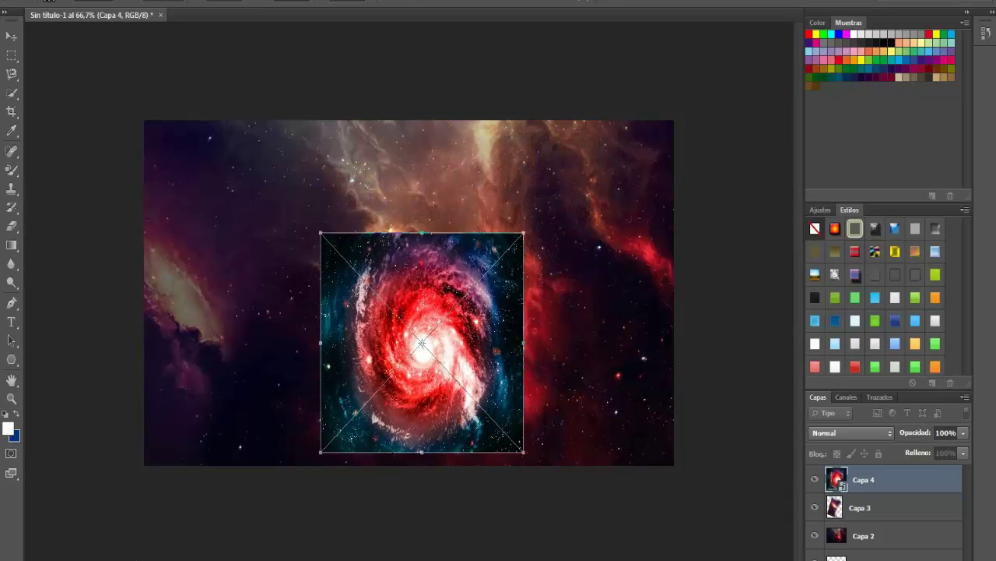
drag(469, 288, 478, 312)
key(Return)
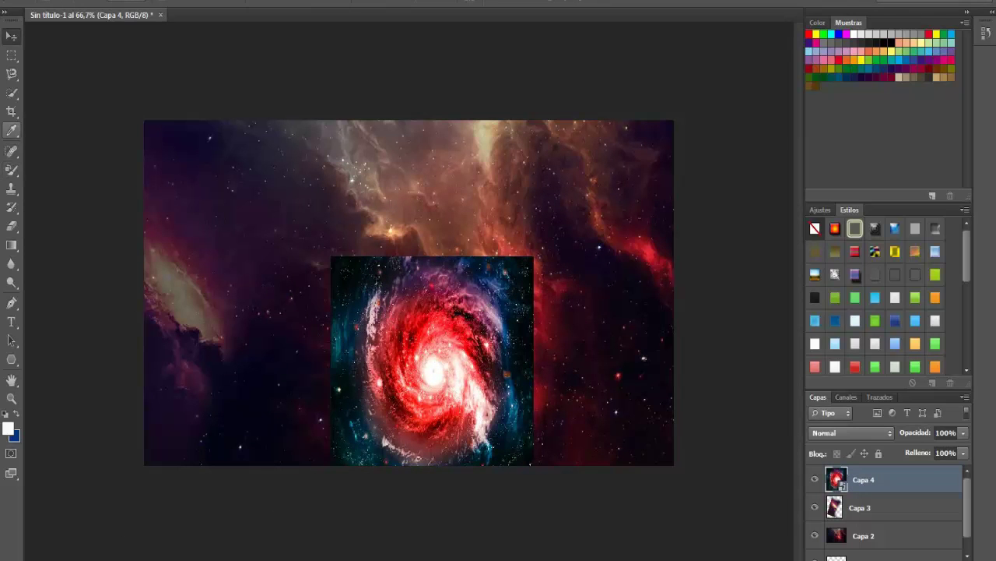
Step: Erase the surroundings of the red spiral galaxy, set the layer's opacity to 54% and shift it slightly down and left
mouse_move(351, 265)
mouse_down()
mouse_move(366, 381)
mouse_move(467, 447)
mouse_move(506, 265)
mouse_move(405, 273)
mouse_move(491, 374)
mouse_up()
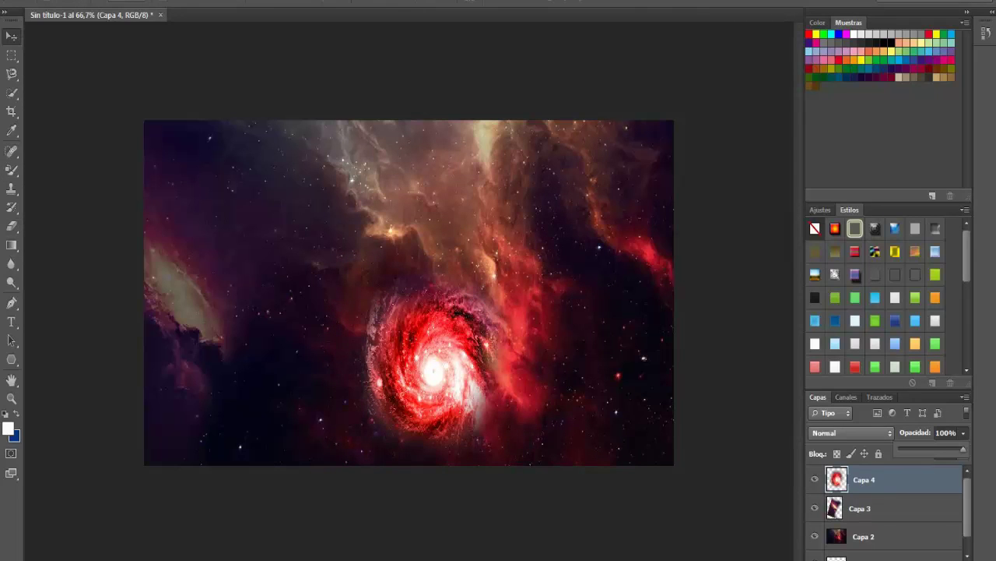
drag(963, 449, 933, 449)
drag(393, 307, 382, 315)
Step: Copy the pyramid and sand from Egypt_2670_1536x1024.jpg without the sky into the composition and close the photo without saving
click(35, 2)
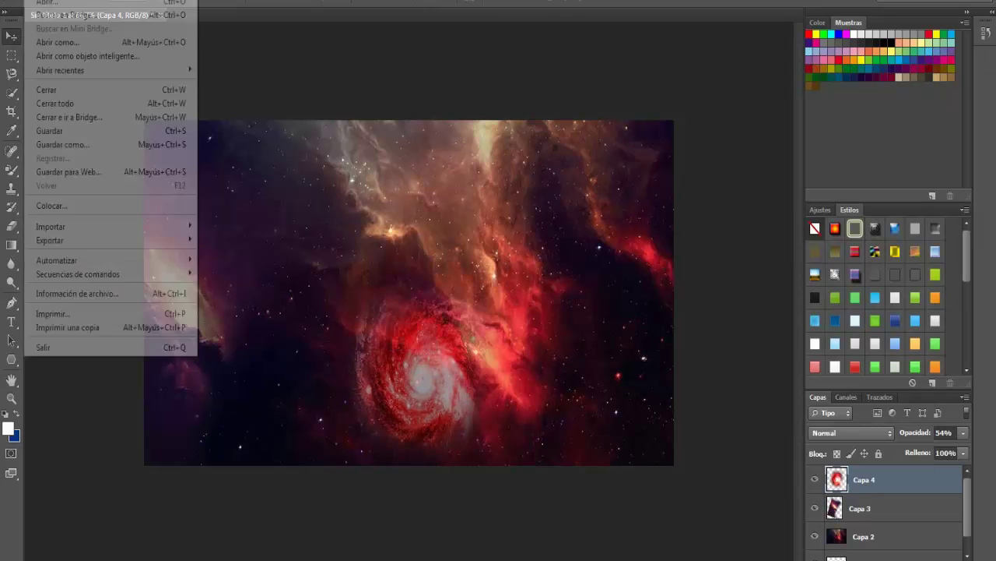
click(47, 29)
key(Escape)
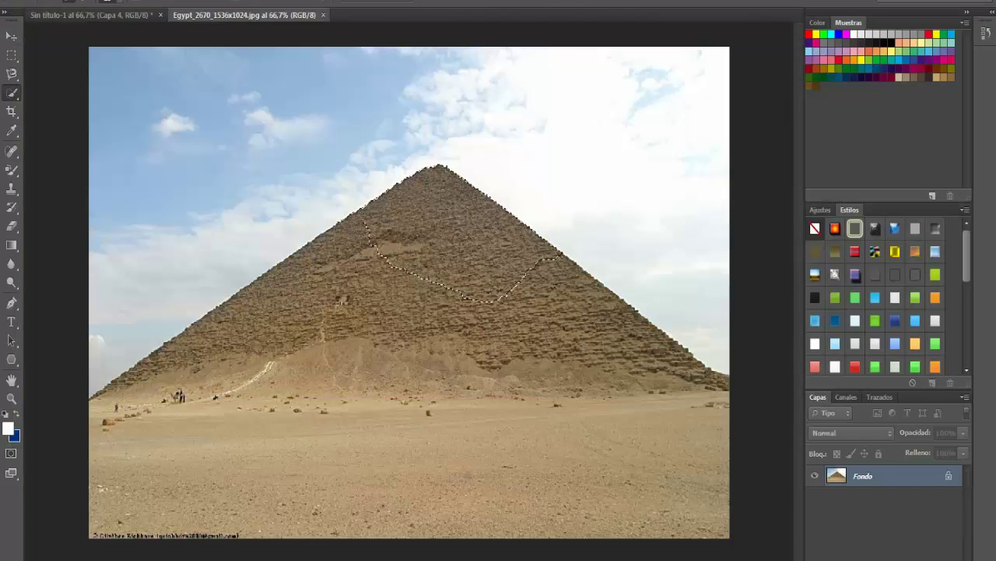
drag(322, 237, 397, 350)
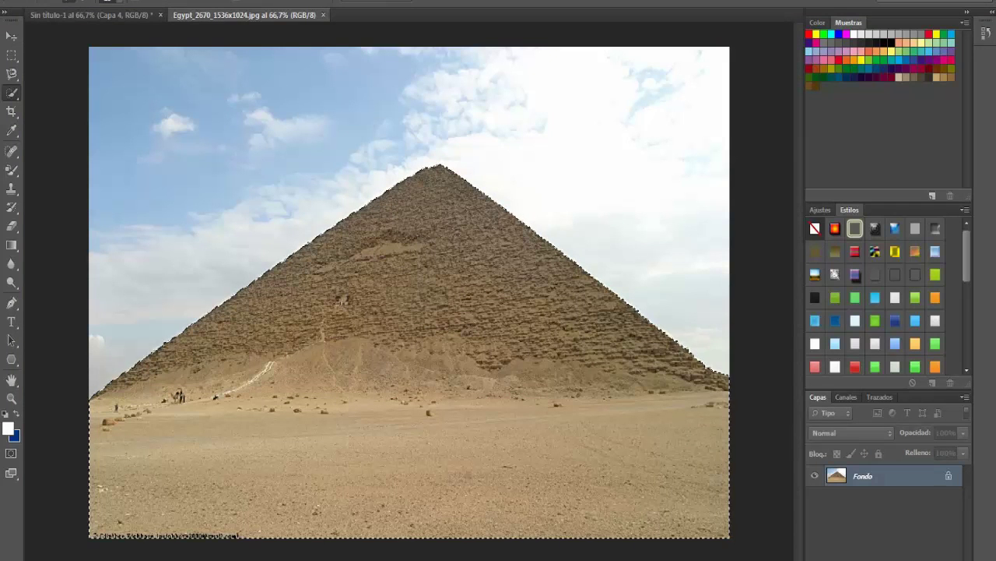
key(ctrl+j)
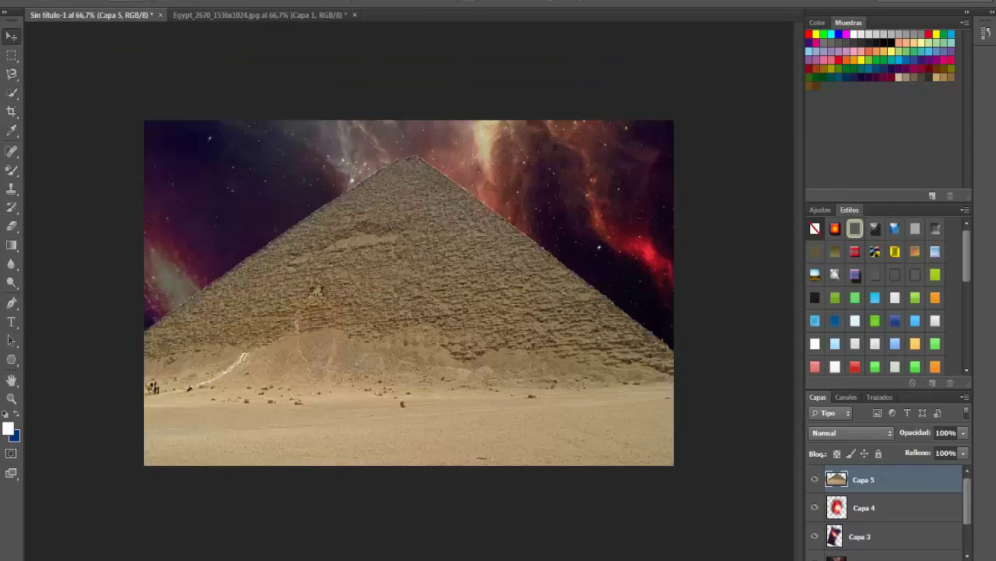
key(ctrl+w)
key(n)
Step: Position the pyramid at the canvas's lower centre and the red spiral galaxy directly behind its peak
drag(482, 249, 536, 331)
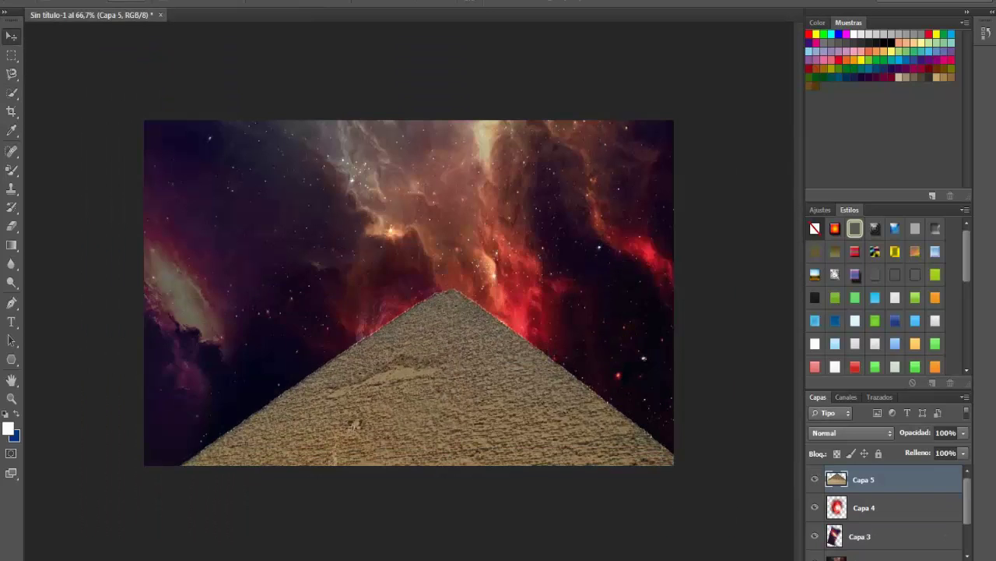
drag(398, 172, 420, 204)
drag(513, 336, 506, 346)
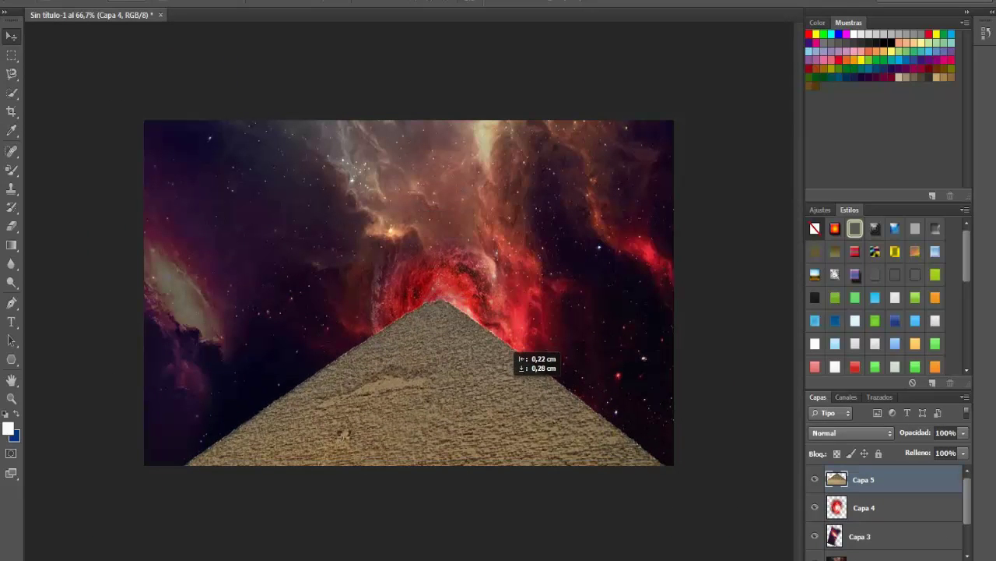
click(864, 507)
drag(436, 273, 428, 282)
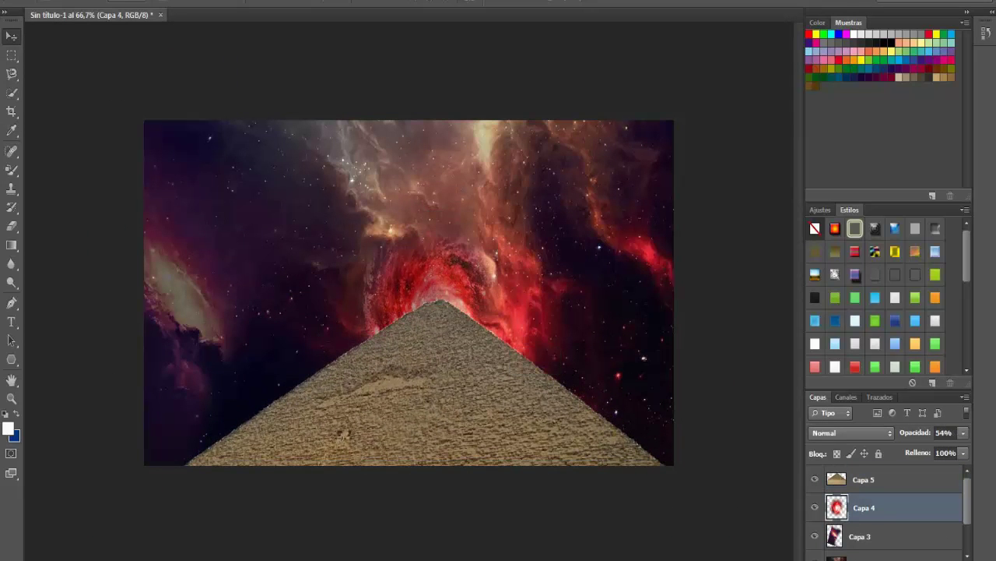
Step: Add a colour overlay in Normal mode with a dark red colour to the pyramid layer
click(864, 479)
right_click(864, 479)
click(759, 21)
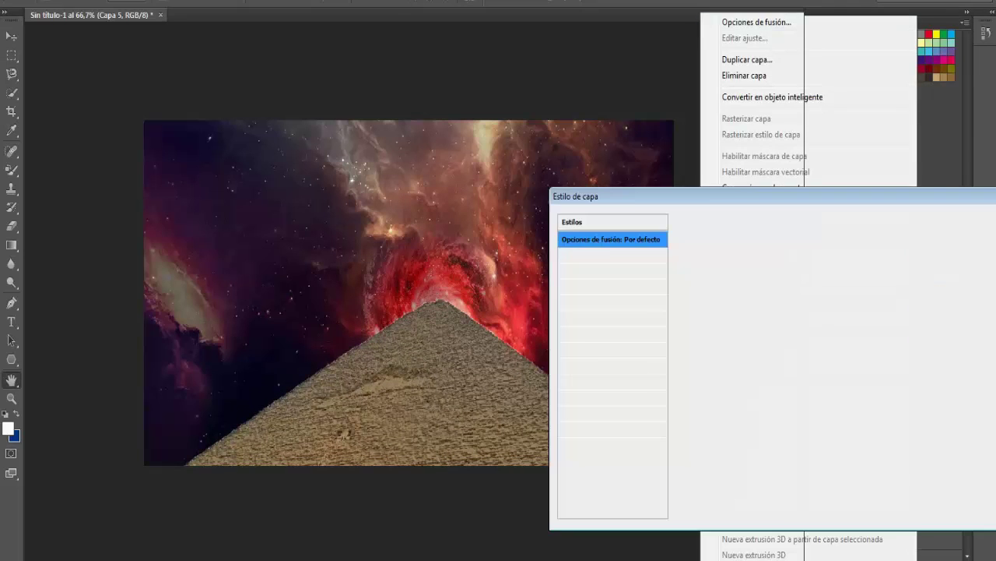
click(608, 365)
click(566, 365)
click(565, 365)
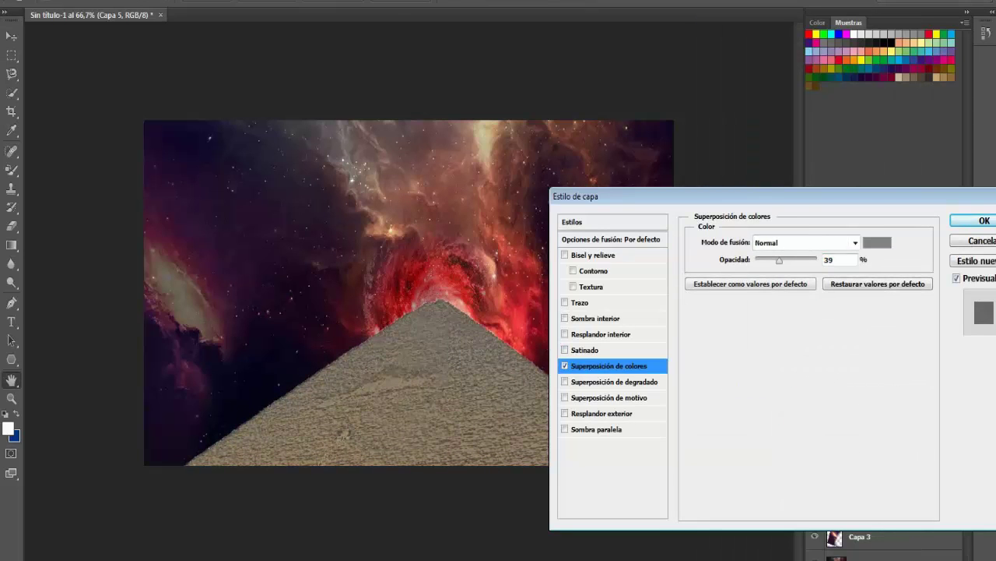
click(878, 240)
drag(685, 296, 761, 330)
click(903, 249)
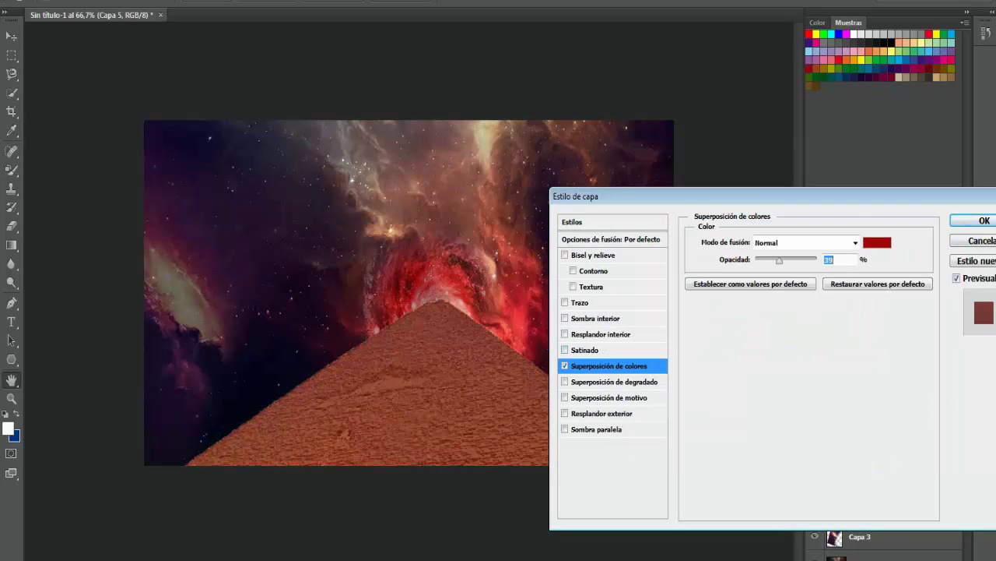
Step: Add an inner glow in dark red 940202 to the pyramid layer and apply the layer style
click(614, 382)
click(565, 381)
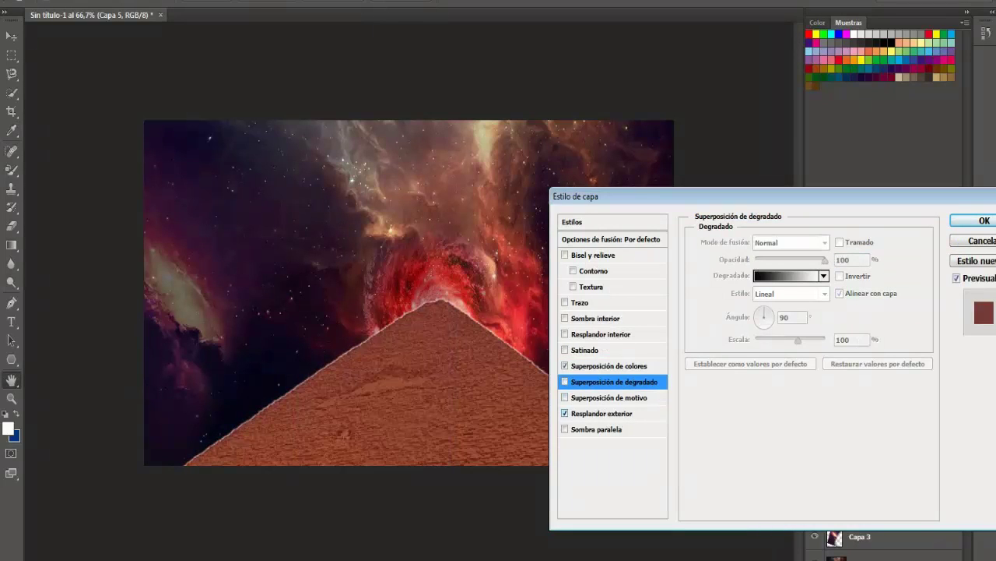
click(565, 334)
click(601, 334)
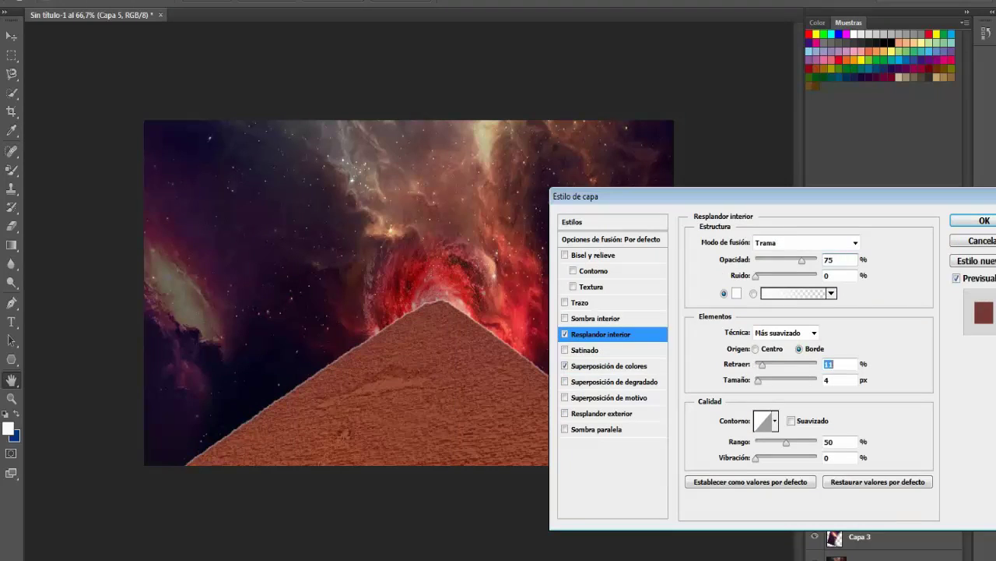
mouse_move(761, 364)
mouse_down()
mouse_move(779, 363)
mouse_move(763, 380)
mouse_move(761, 364)
mouse_up()
drag(787, 276, 756, 338)
click(736, 293)
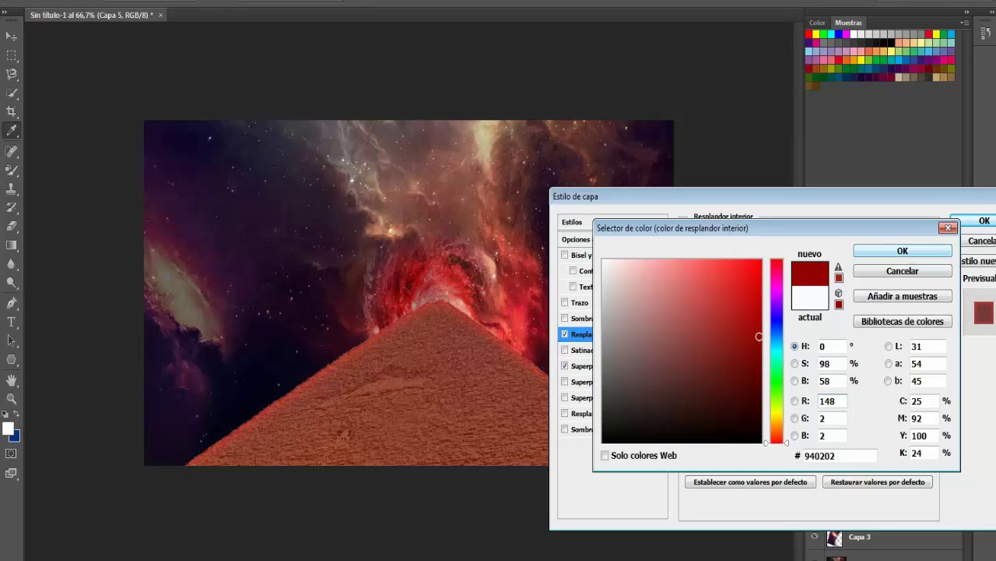
key(Return)
key(Return)
Step: Open messi.jpg from the Argentina folder
key(alt+a)
key(ctrl+o)
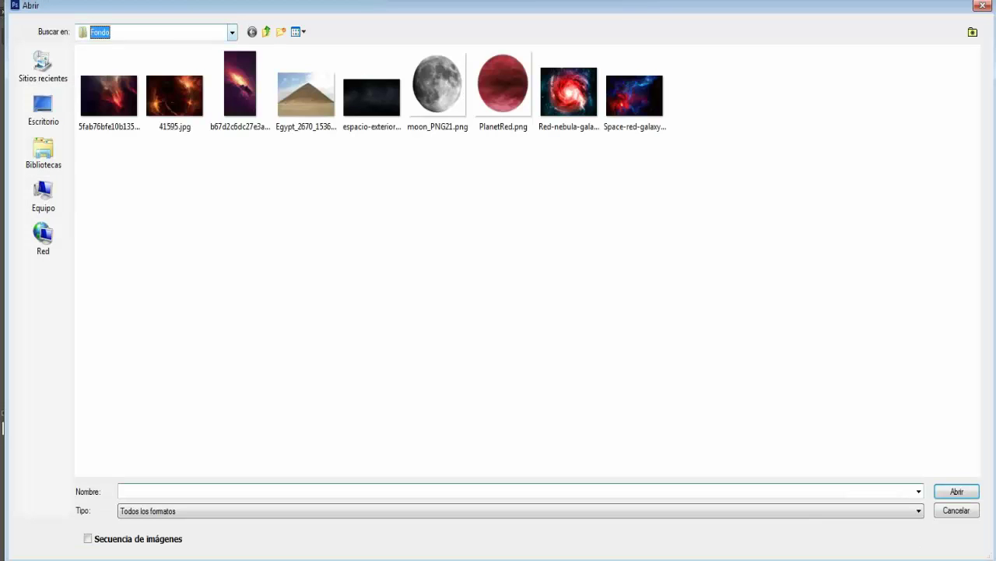
click(232, 32)
click(125, 312)
double_click(100, 69)
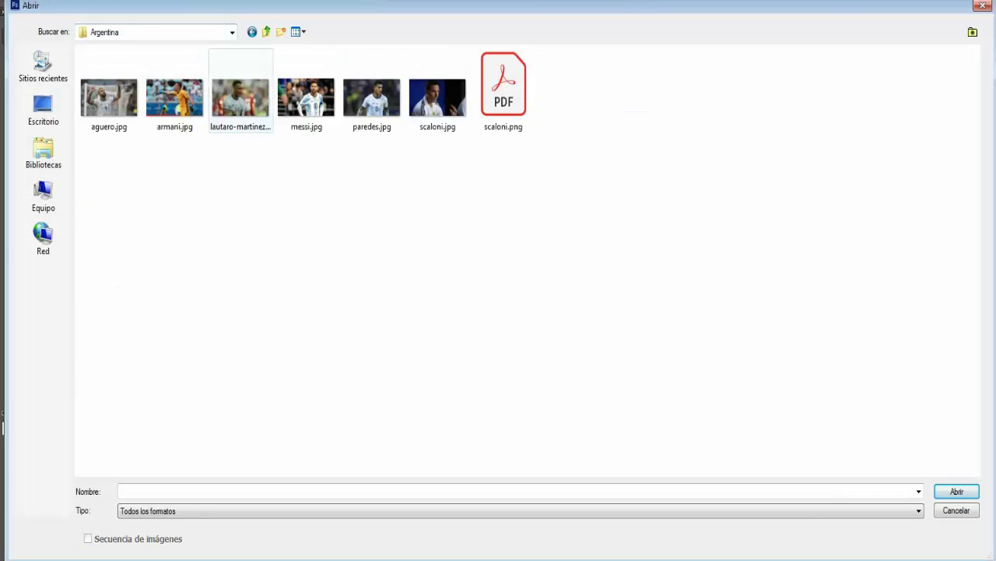
key(Escape)
Step: Select the whole footballer with the Quick Selection tool and copy the cutout into the Sin título-1 composition
key(w)
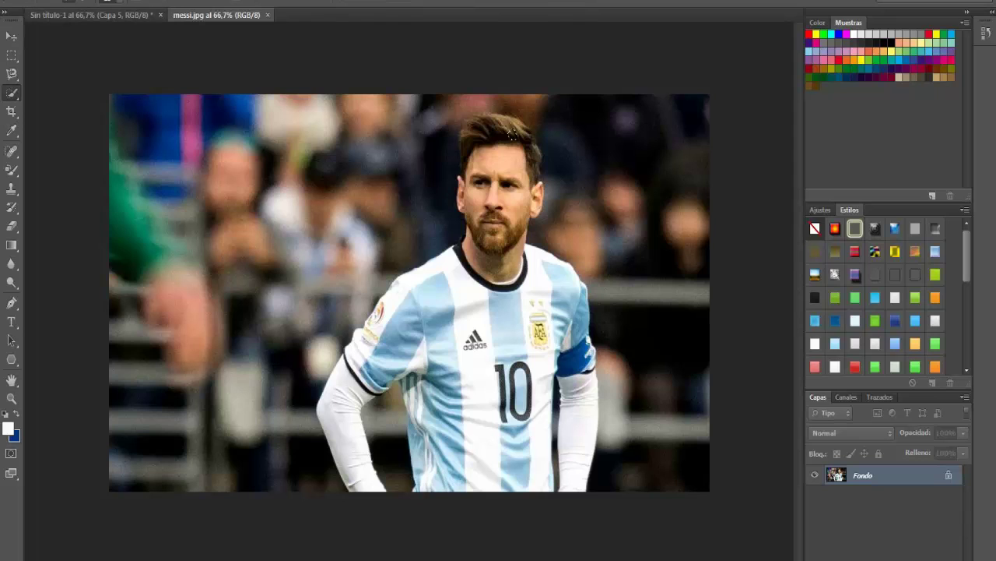
mouse_move(489, 136)
mouse_down()
mouse_move(485, 215)
mouse_move(465, 171)
mouse_up()
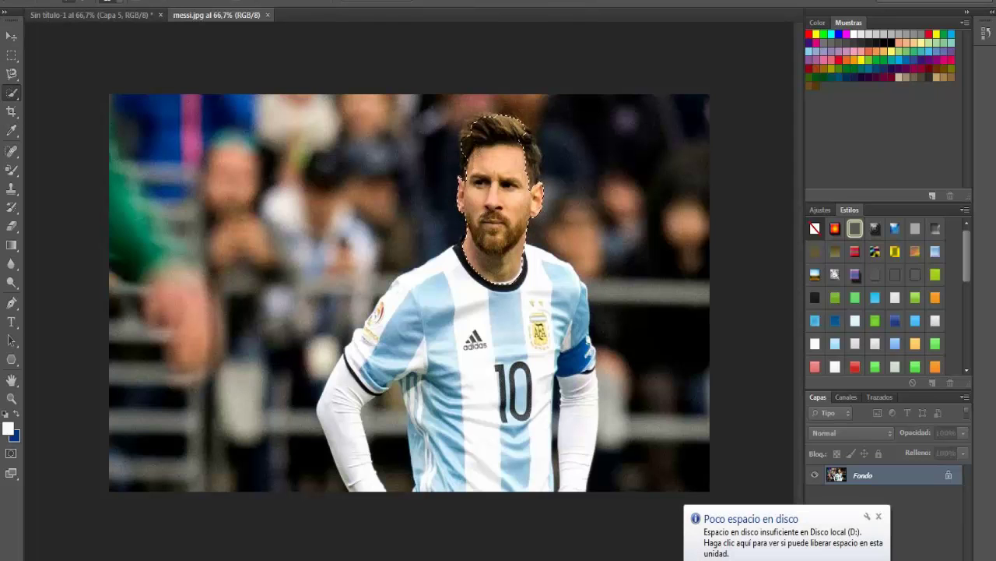
key(ctrl+d)
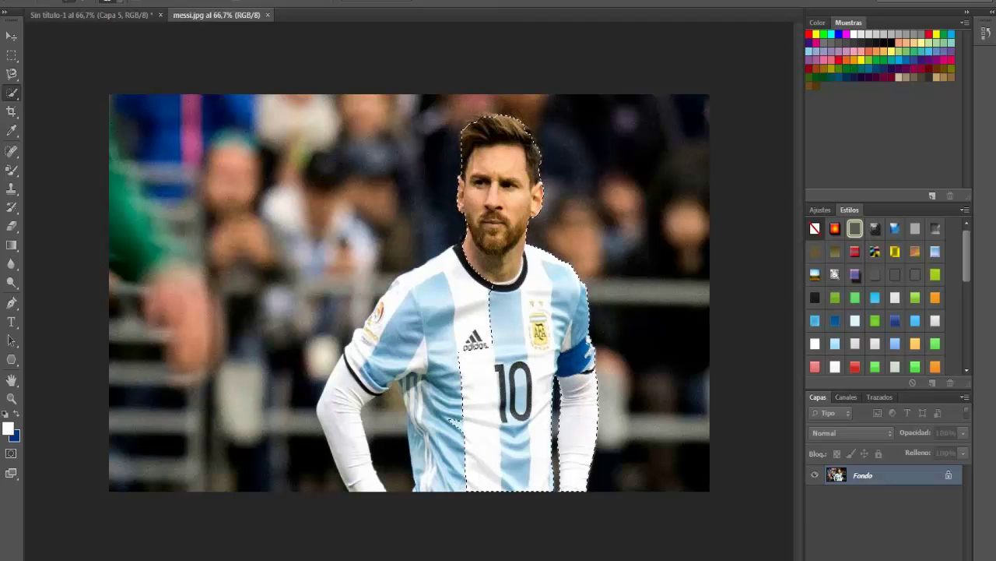
mouse_move(460, 358)
mouse_down()
mouse_move(343, 413)
mouse_move(351, 463)
mouse_up()
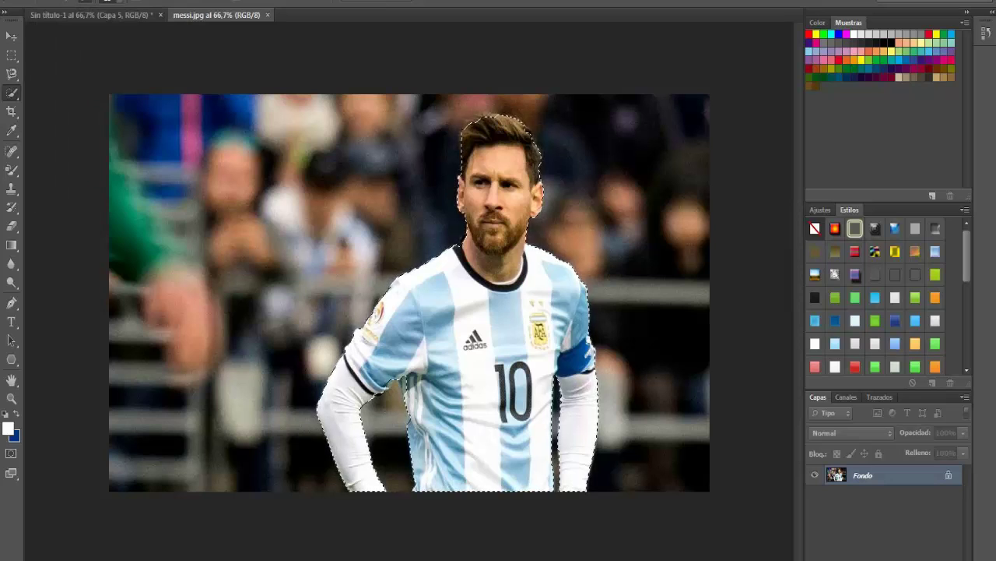
key(ctrl+j)
key(v)
drag(467, 311, 366, 257)
Step: Convert the footballer layer to a smart object, scale it down and place it left of the pyramid's peak
right_click(871, 480)
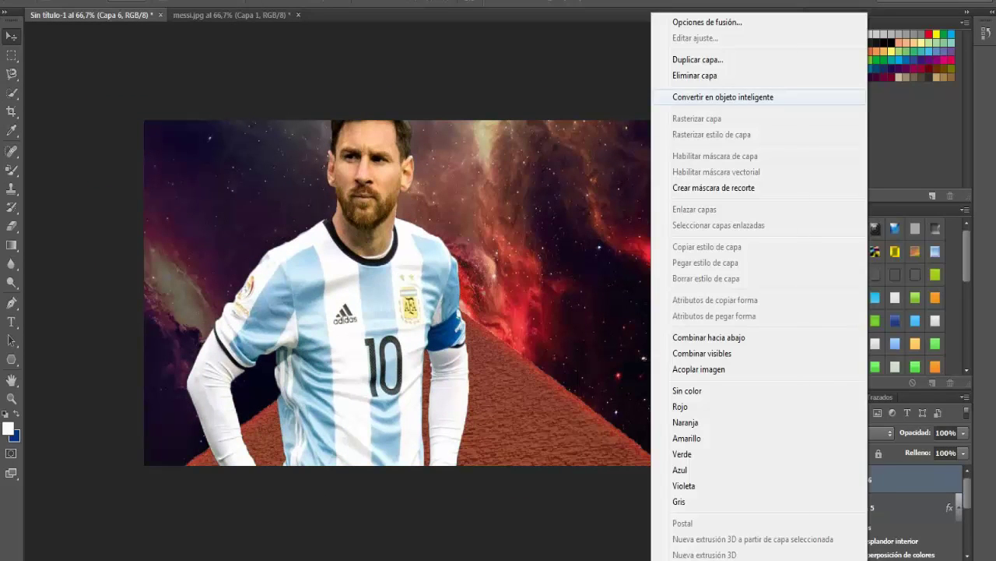
click(701, 96)
key(ctrl+t)
drag(472, 87, 323, 245)
drag(303, 312, 394, 222)
key(Return)
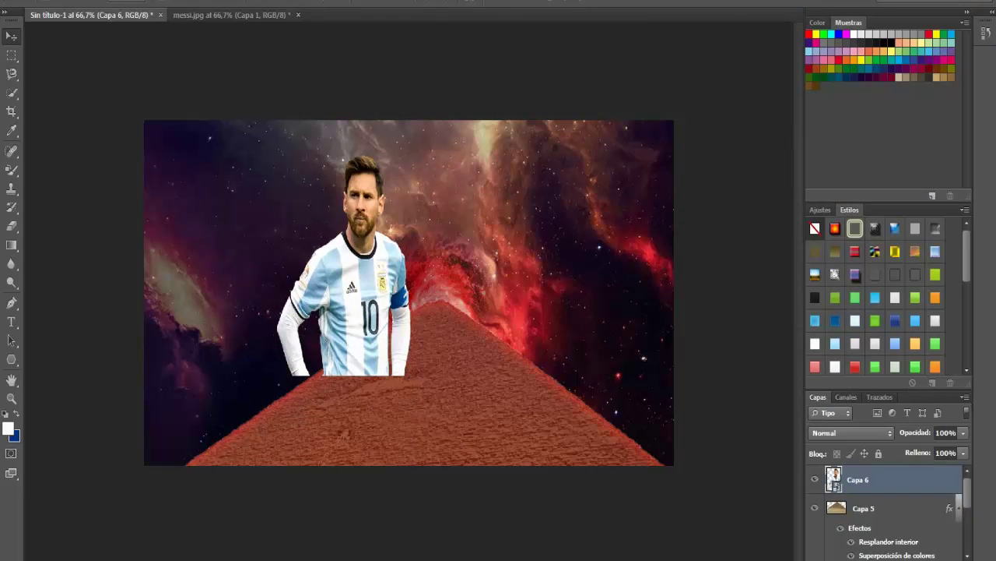
Step: Place the footballer layer behind the pyramid, tilt it slightly counterclockwise and shrink it so the figure rises beside the peak
key(ctrl+bracketleft)
drag(368, 262, 369, 263)
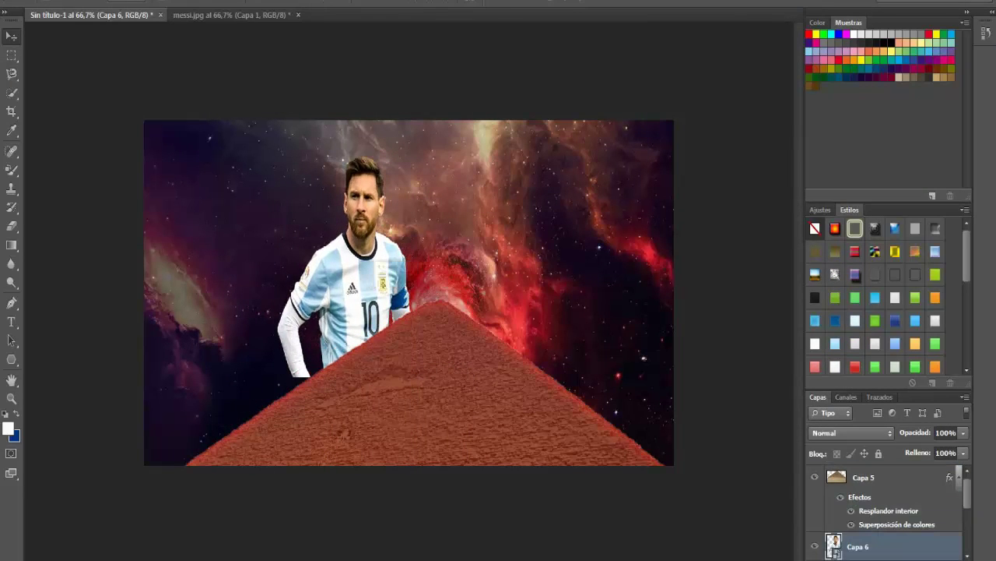
key(ctrl+t)
key(Return)
key(ctrl+t)
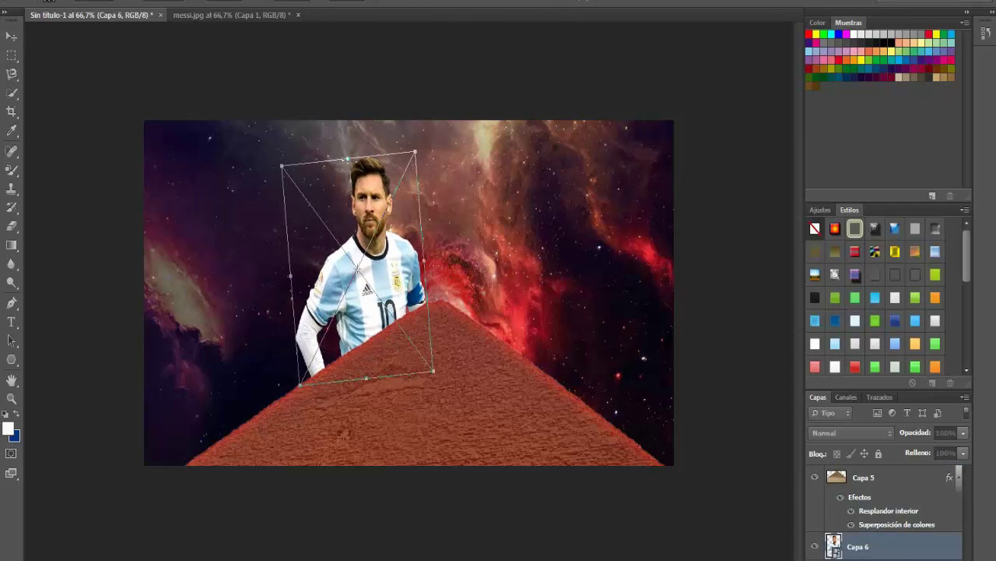
drag(415, 151, 397, 156)
drag(364, 243, 393, 218)
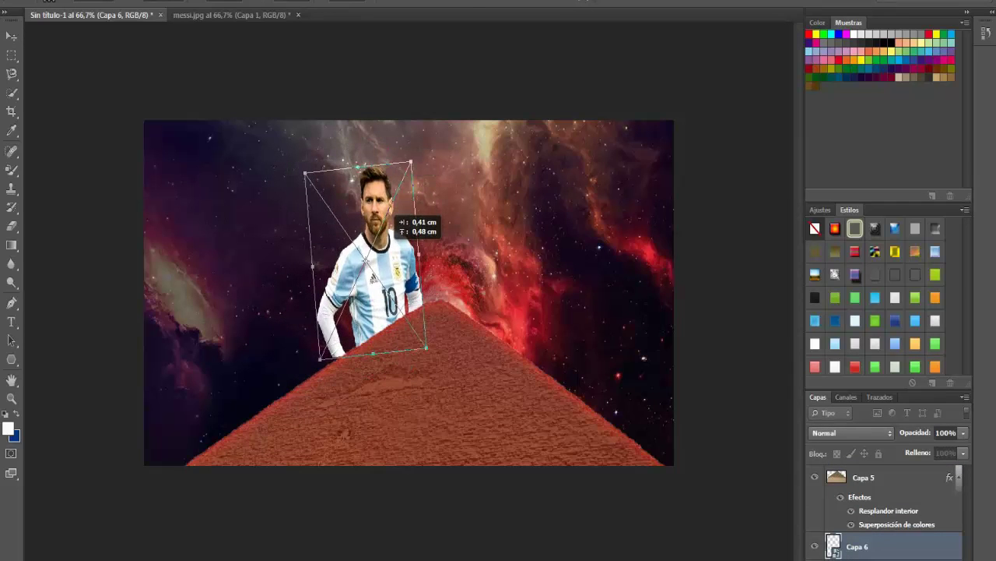
key(Return)
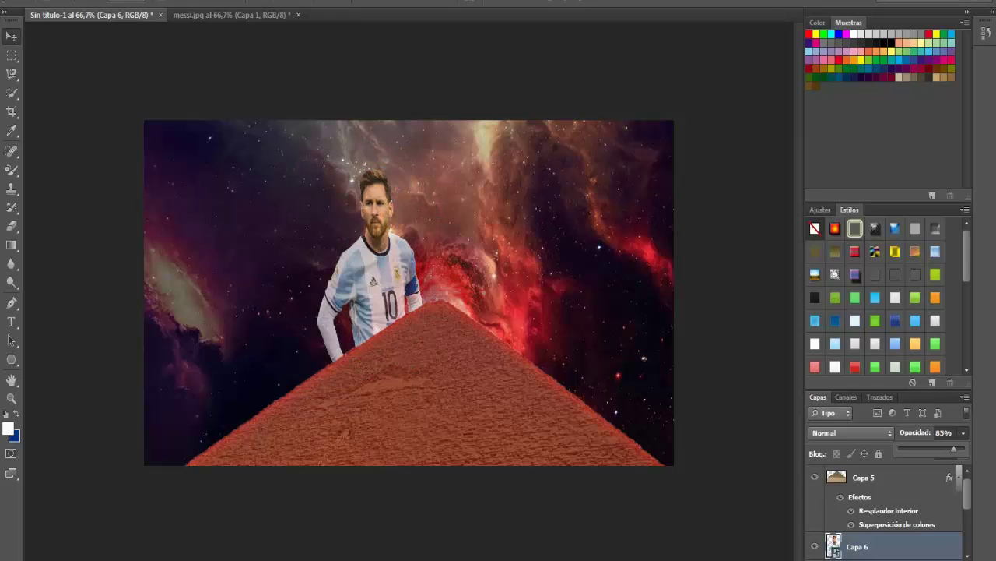
Step: Add an inner shadow to the number 10 footballer's layer with distance 5 px, choke 29% and size 51 px
right_click(895, 547)
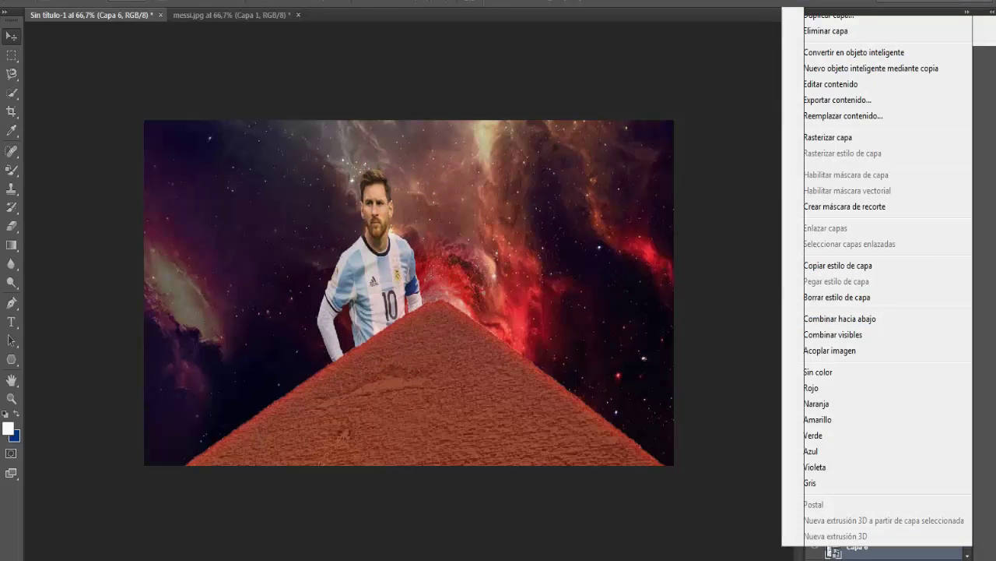
click(829, 9)
click(836, 304)
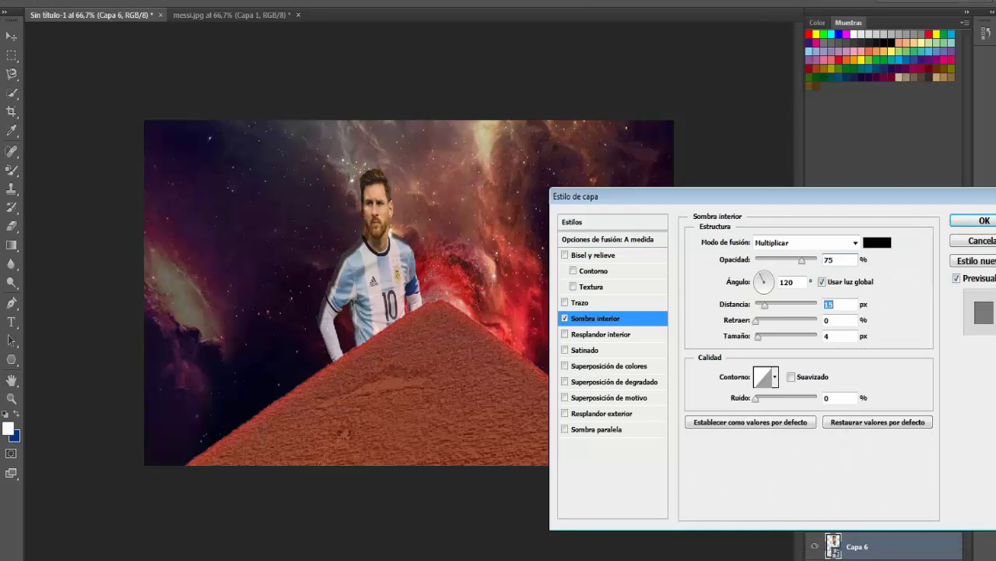
text(29)
key(Tab)
text(38)
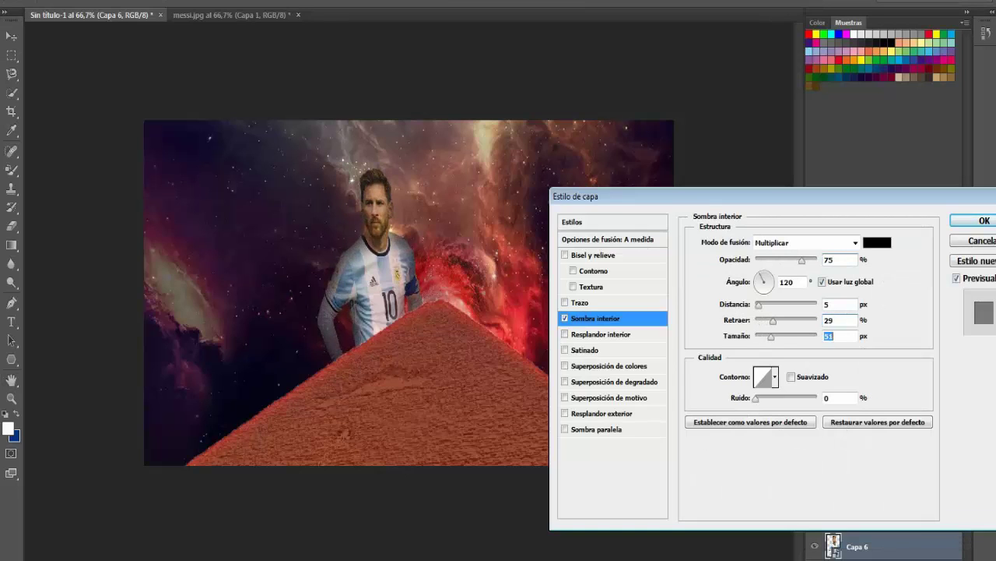
Step: Set the number 10 footballer's inner shadow colour to a muted red and apply the layer style
click(877, 242)
click(691, 296)
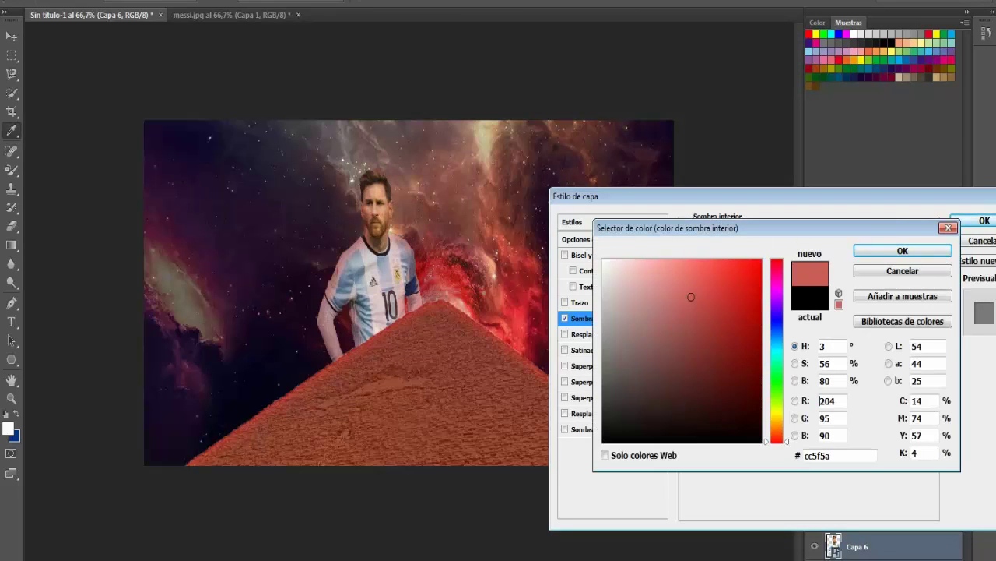
click(701, 312)
key(Return)
key(Return)
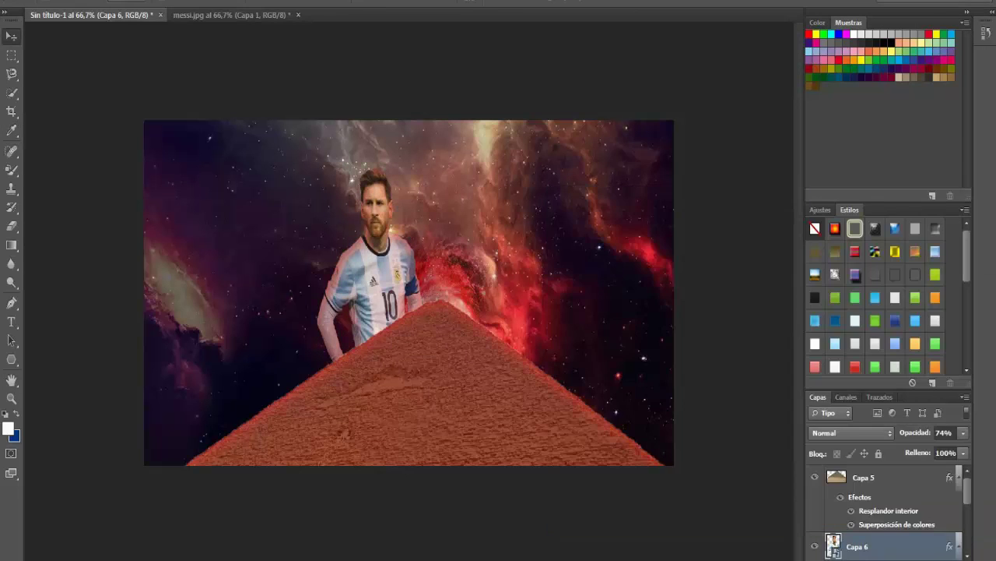
Step: Close messi.jpg without saving and open aguero.jpg from the Argentina folder
click(297, 15)
click(505, 203)
click(16, 2)
click(38, 52)
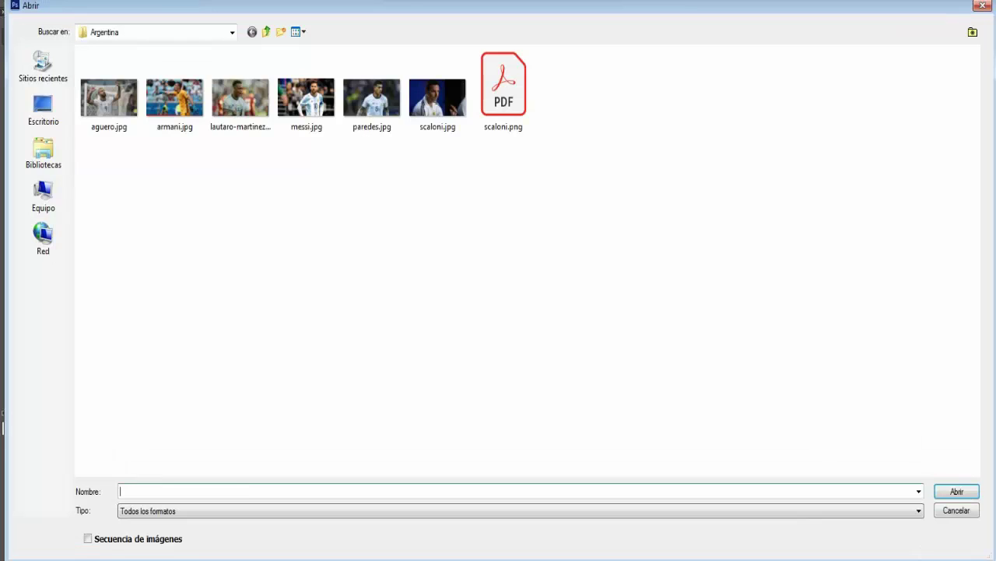
double_click(109, 97)
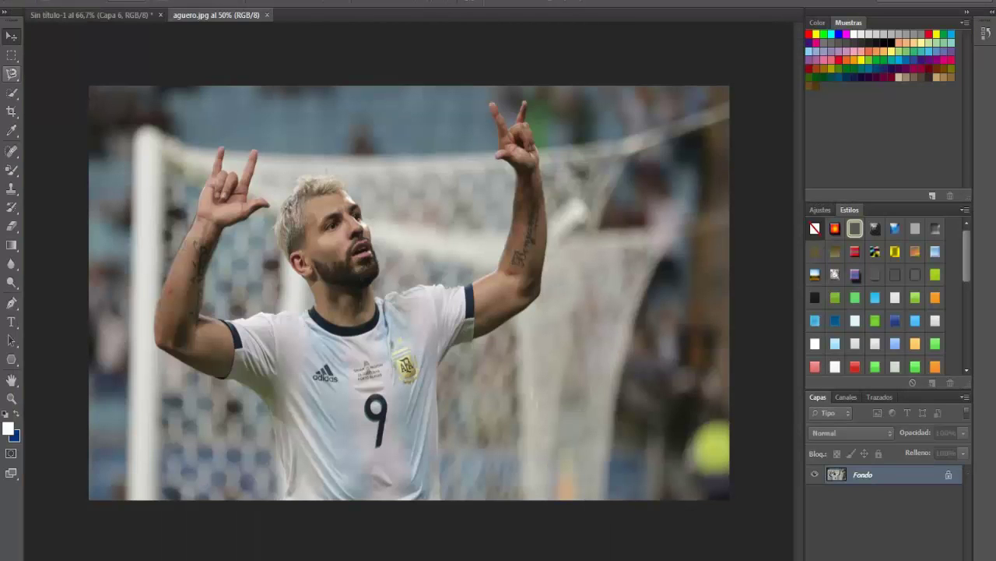
Step: Select the footballer's head, torso and both raised arms with the Quick Selection tool
click(44, 2)
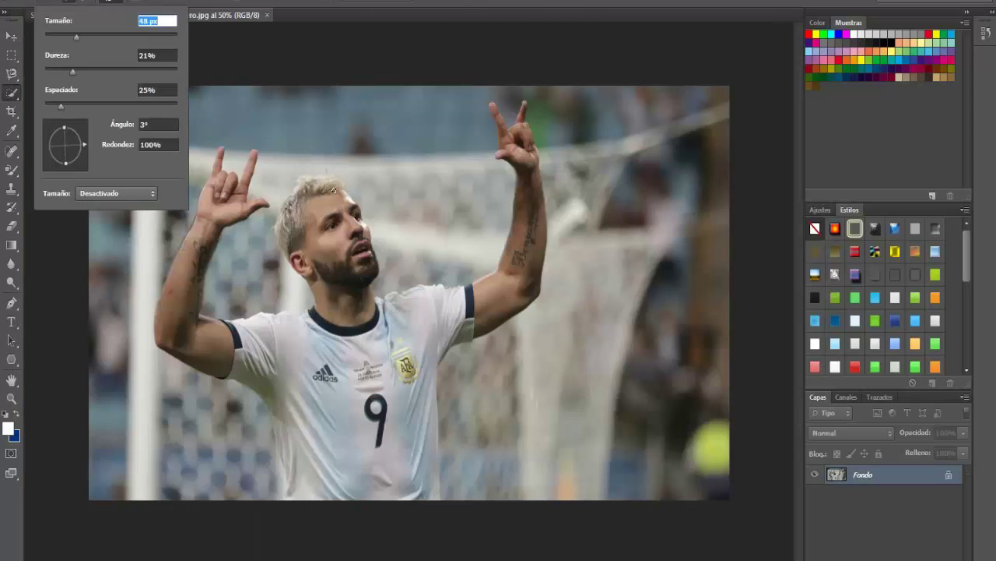
key(Return)
click(333, 190)
drag(364, 367, 376, 406)
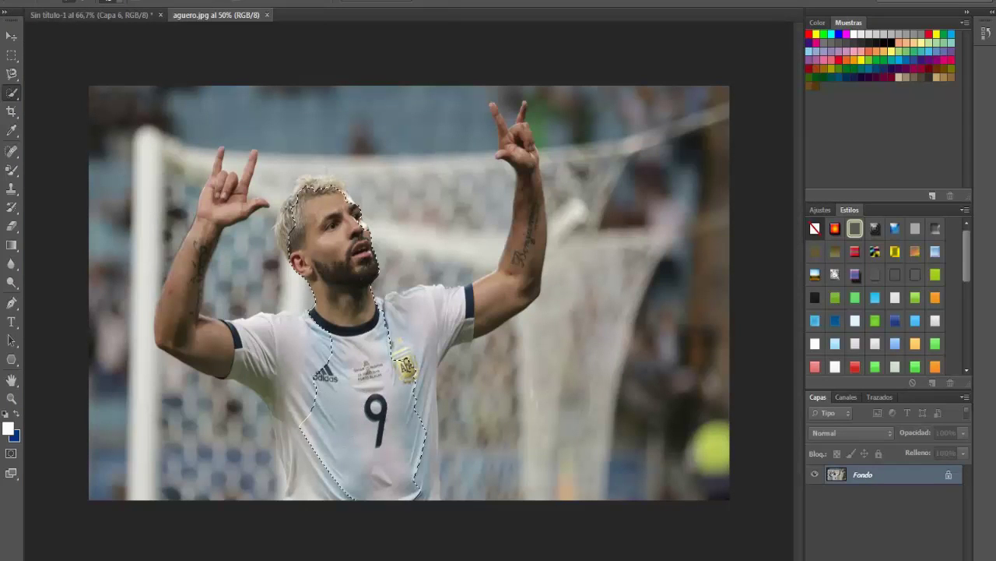
mouse_move(456, 319)
mouse_down()
mouse_move(498, 291)
mouse_move(522, 108)
mouse_up()
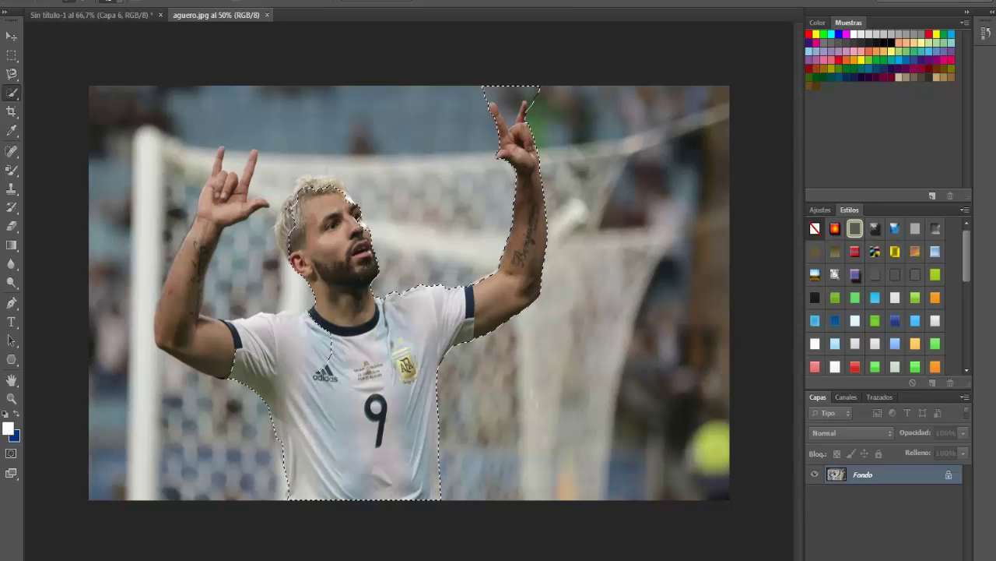
mouse_move(265, 331)
mouse_down()
mouse_move(234, 256)
mouse_move(228, 183)
mouse_up()
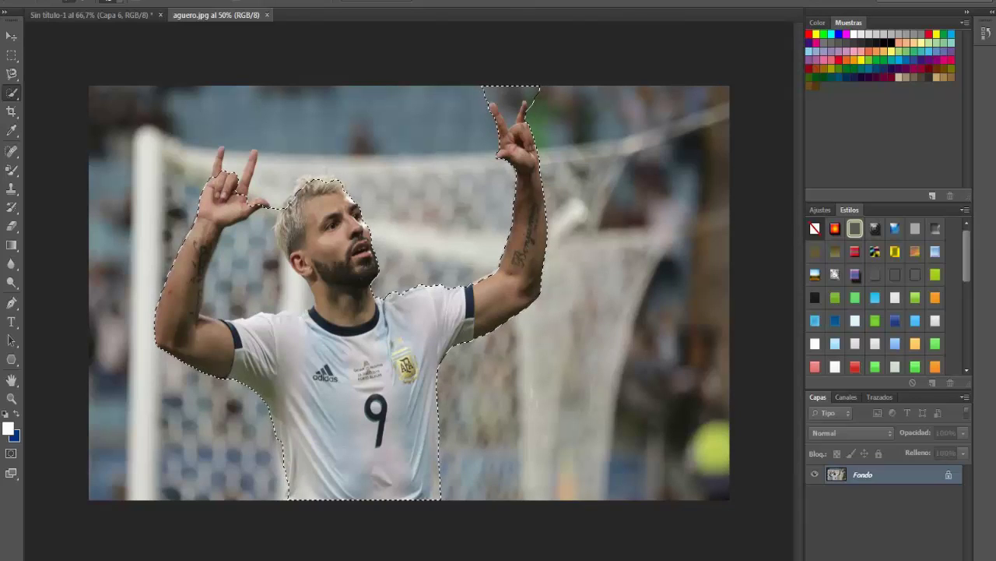
Step: Refine the selection around the hands and fingers and move the cutout into the Sin título-1 composition
right_click(234, 187)
key(Return)
click(253, 160)
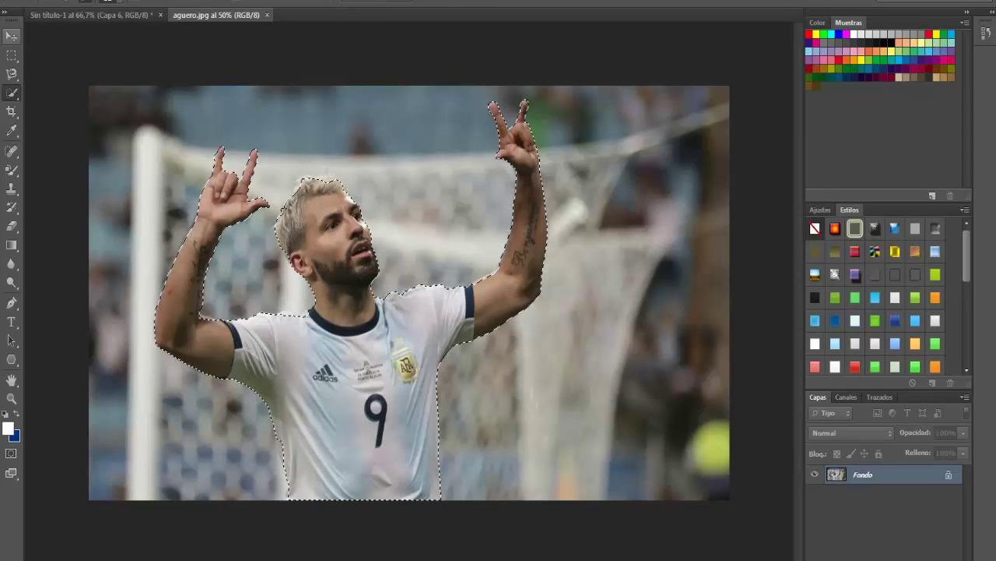
key(v)
drag(254, 183, 409, 292)
Step: Convert the blond footballer's layer to a smart object, scale it down and place it left of and behind the number 10 player
right_click(864, 519)
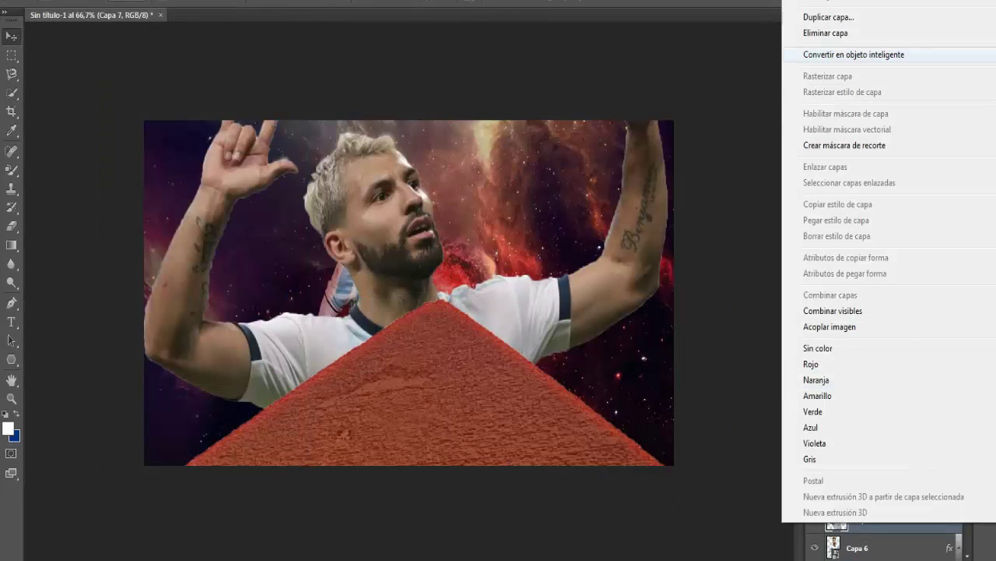
click(856, 56)
key(ctrl+t)
drag(405, 296, 313, 441)
drag(579, 168, 356, 160)
key(Return)
key(ctrl+bracketright)
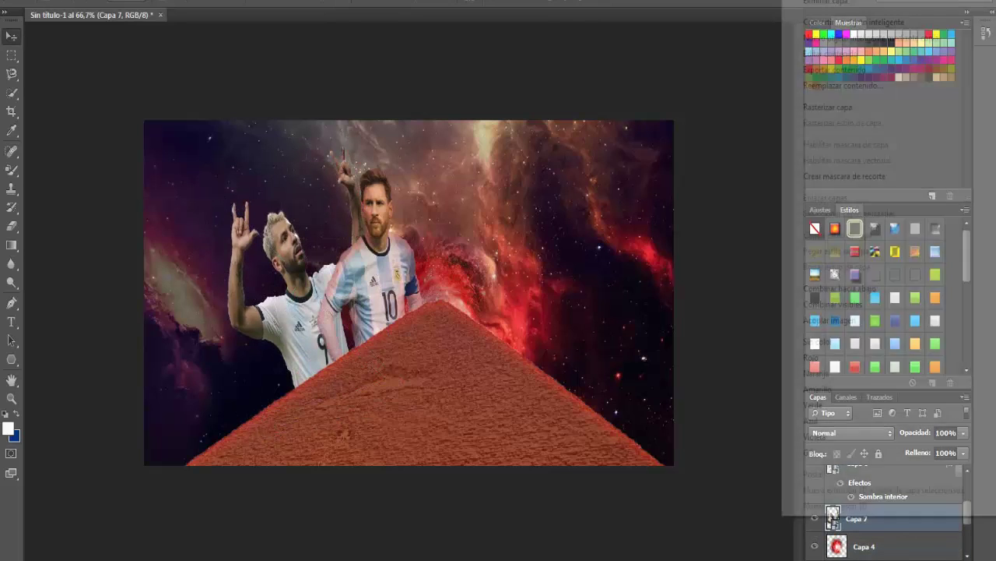
Step: Add an inner shadow to the blond footballer's layer with distance 11 px and size 100 px, leaving the colour overlay off
right_click(833, 517)
click(825, 3)
click(608, 365)
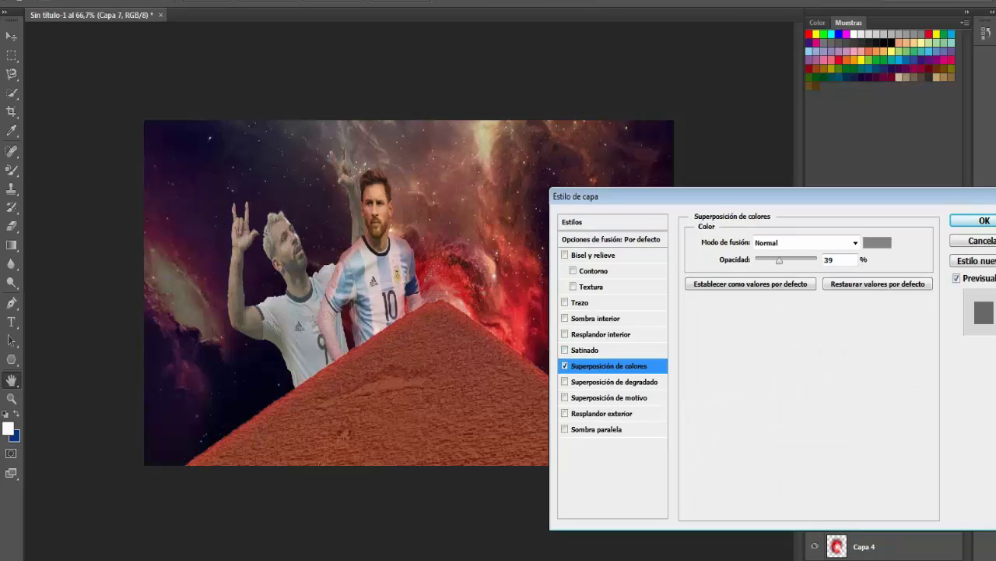
click(565, 365)
click(596, 318)
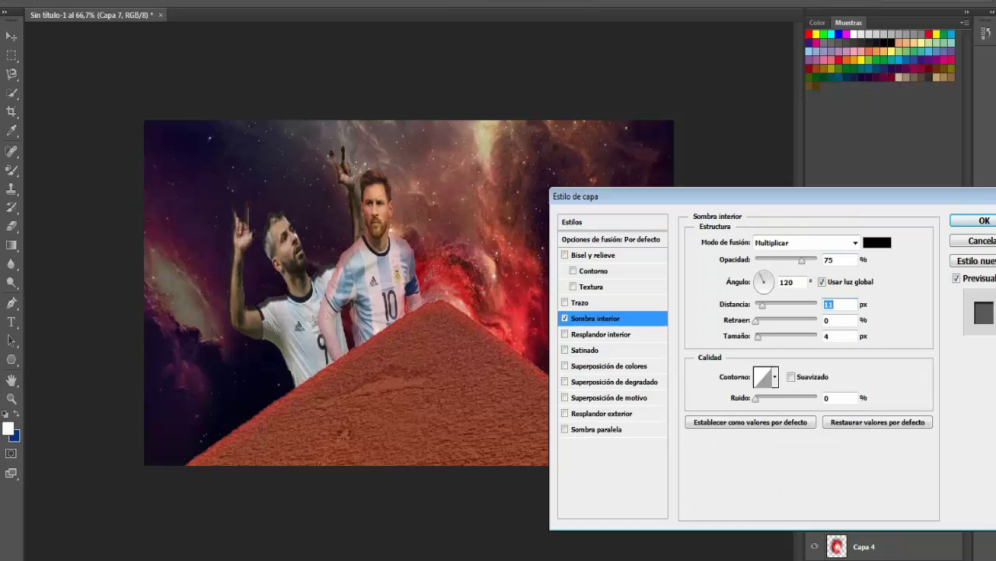
drag(759, 336, 776, 335)
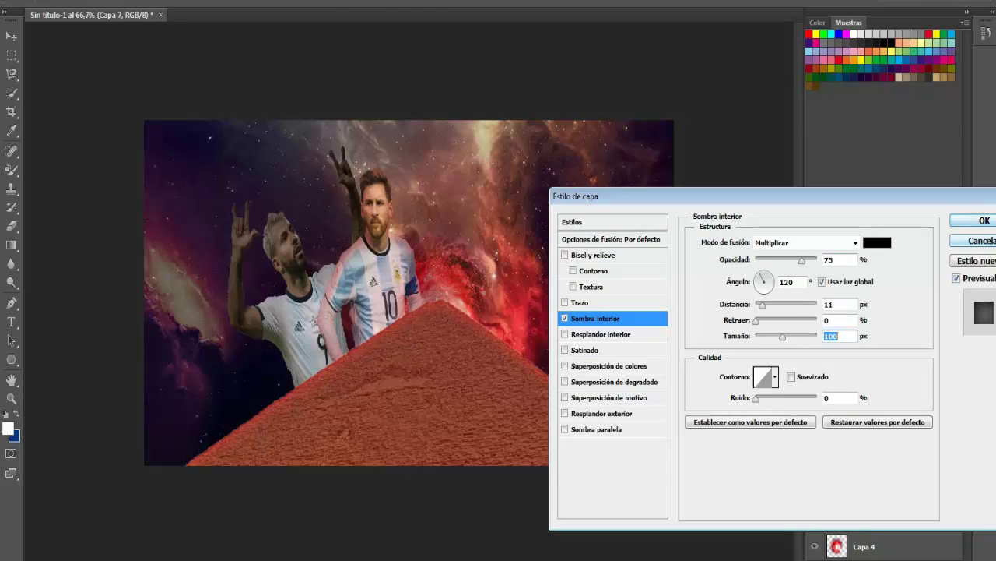
Step: Set the blond footballer's inner shadow colour to bright red and apply the layer style
click(876, 242)
click(658, 289)
click(745, 282)
click(878, 249)
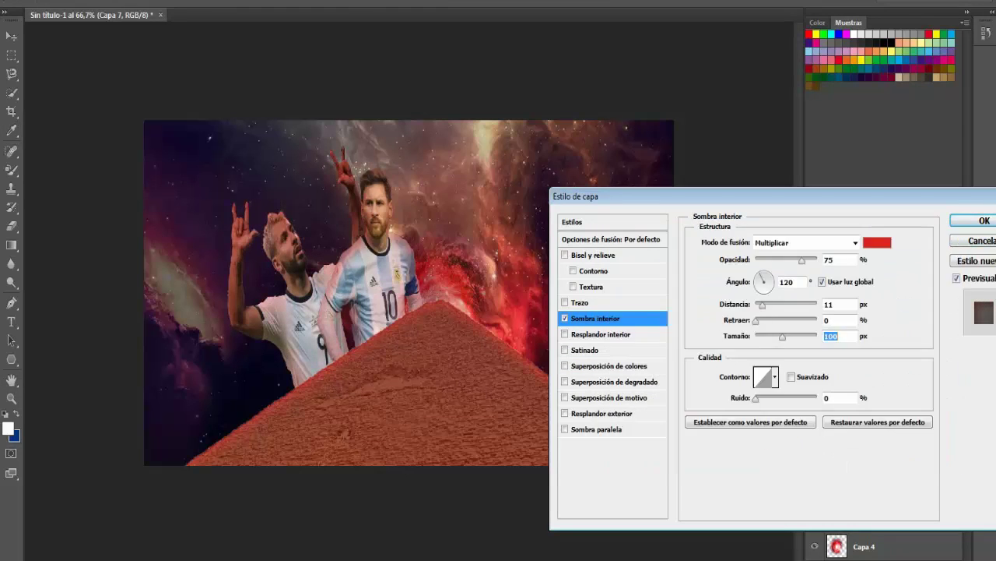
key(Return)
Step: Open the lautaro-martinez image from the Argentina folder
key(alt+a)
key(ctrl+o)
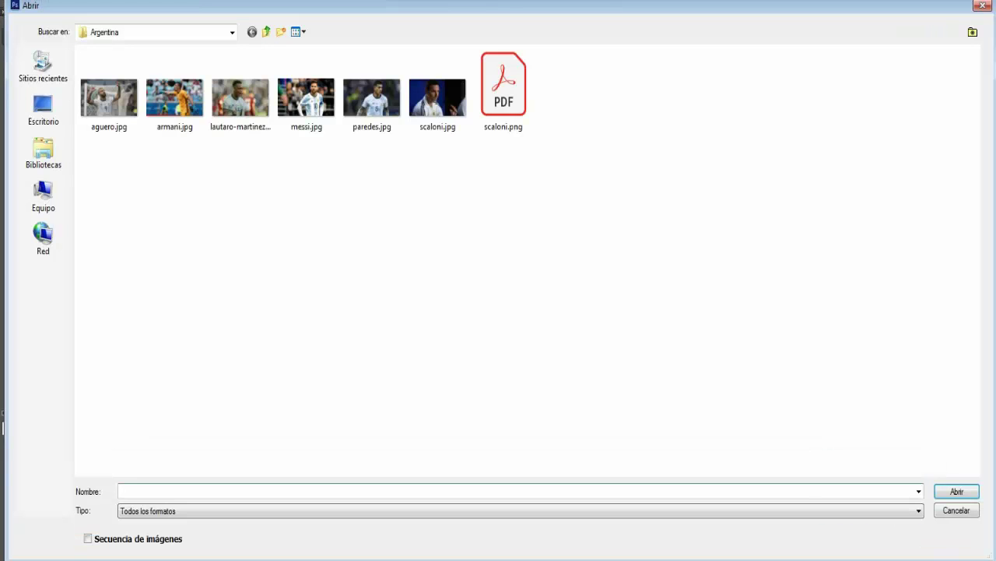
click(240, 111)
key(Return)
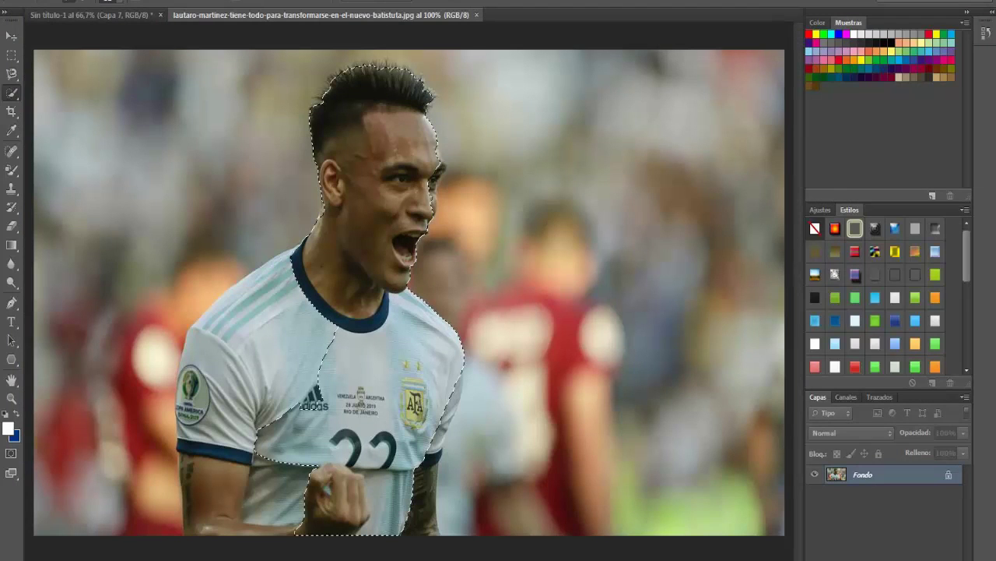
Step: Complete the selection of the number 22 footballer, copy it to a new layer and move the cutout into the Sin título-1 composition
drag(427, 461, 429, 514)
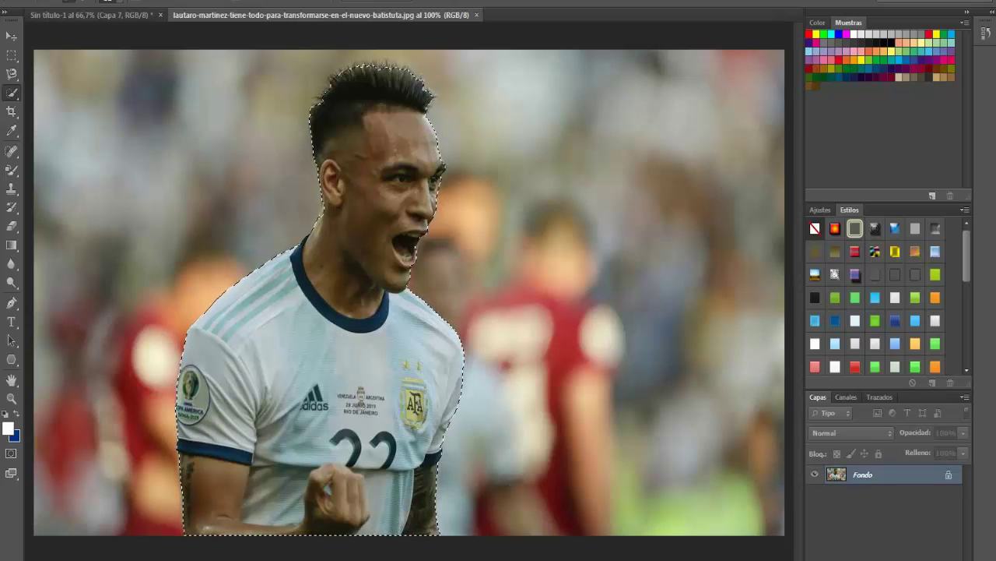
key(ctrl+j)
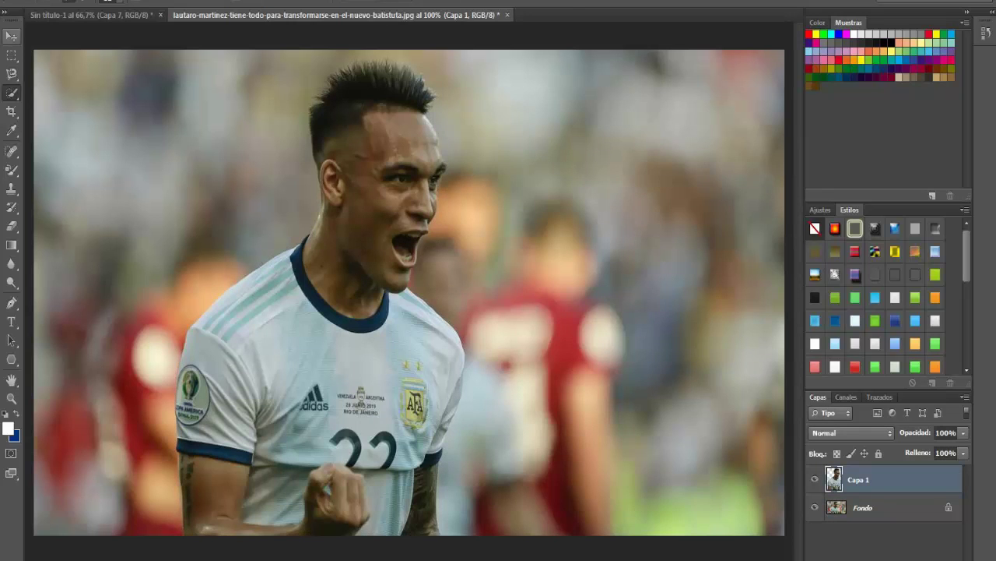
key(v)
drag(374, 312, 335, 264)
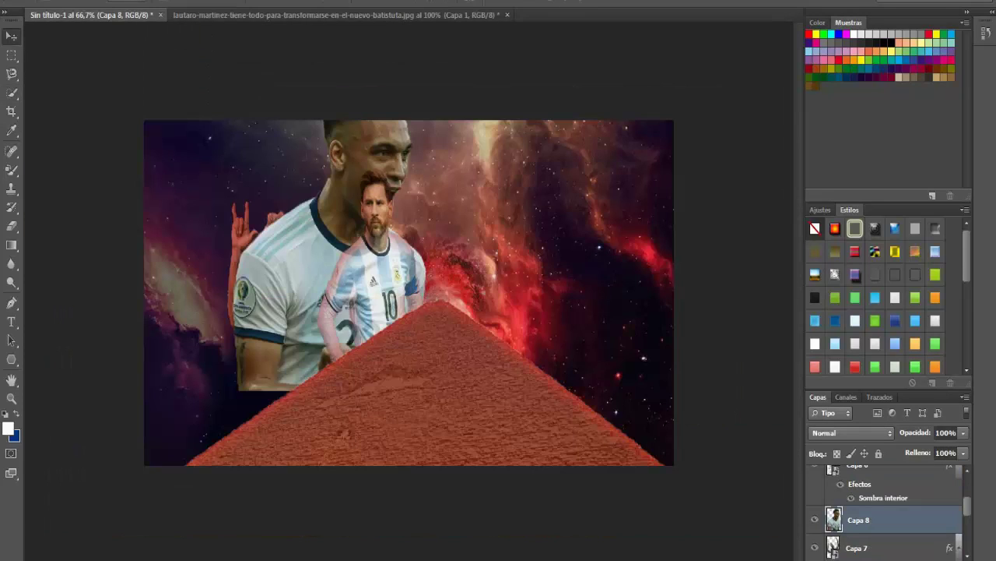
Step: Scale down the number 22 footballer, bring the layer in front of the pyramid and place it at the pyramid's lower left slope
right_click(859, 519)
key(Escape)
key(ctrl+t)
drag(427, 74, 326, 389)
key(Return)
drag(857, 520, 849, 472)
drag(371, 337, 340, 343)
Step: Add an inner shadow to the number 22 footballer's layer
right_click(895, 479)
click(779, 11)
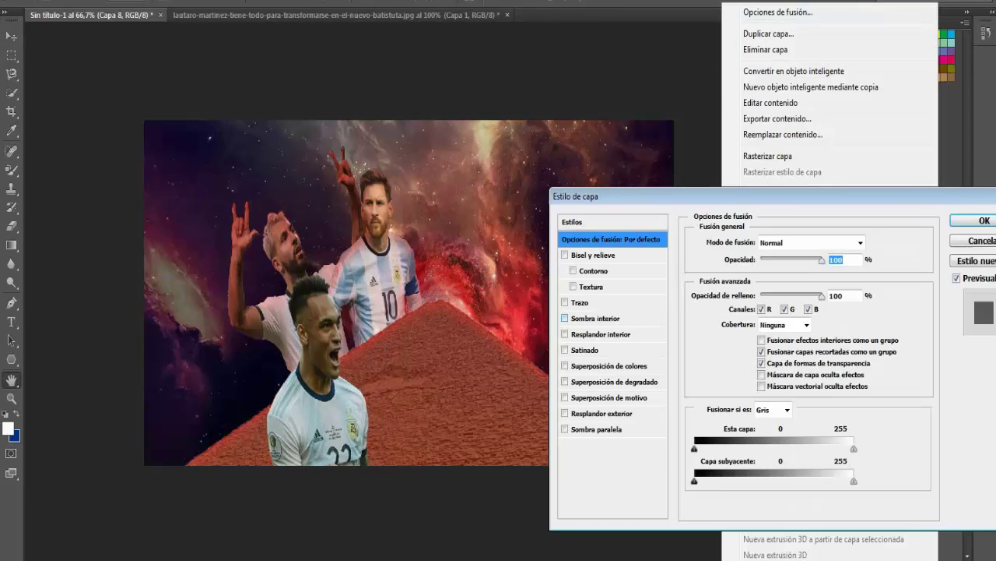
click(601, 334)
click(595, 318)
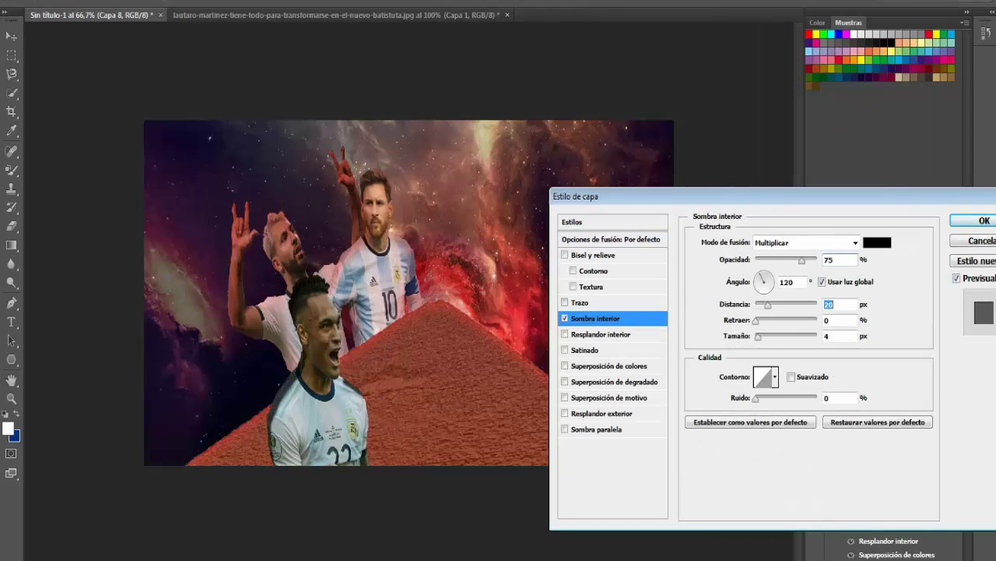
key(Return)
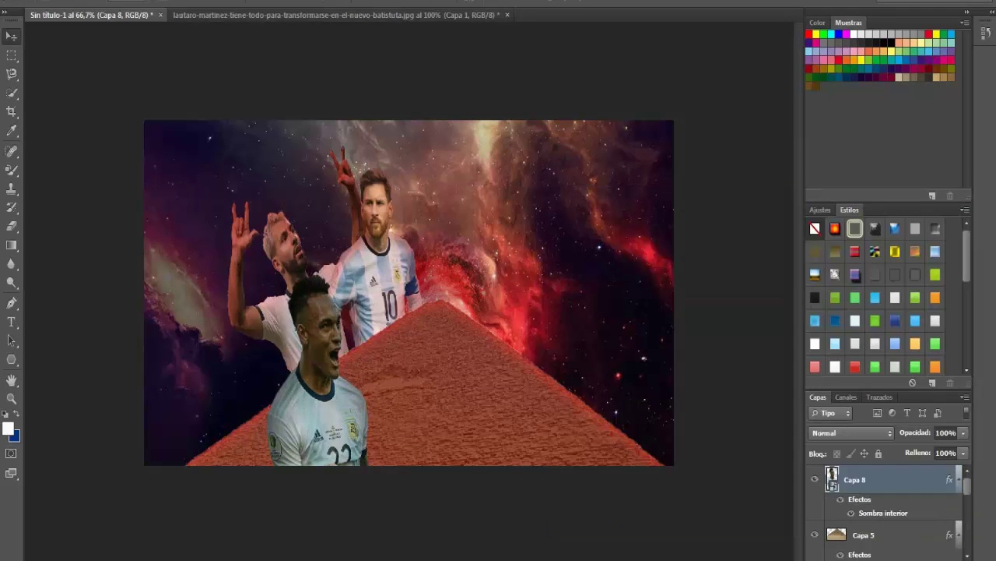
Step: Change the number 22 footballer's inner shadow colour to a muted red and apply the layer style
right_click(894, 479)
key(Escape)
right_click(863, 479)
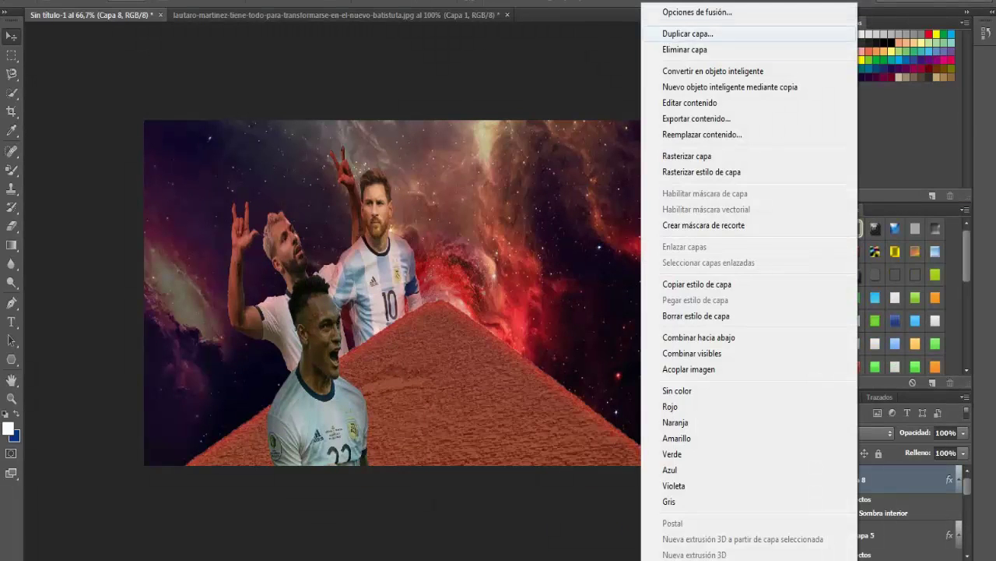
click(698, 12)
click(595, 318)
click(868, 242)
click(678, 296)
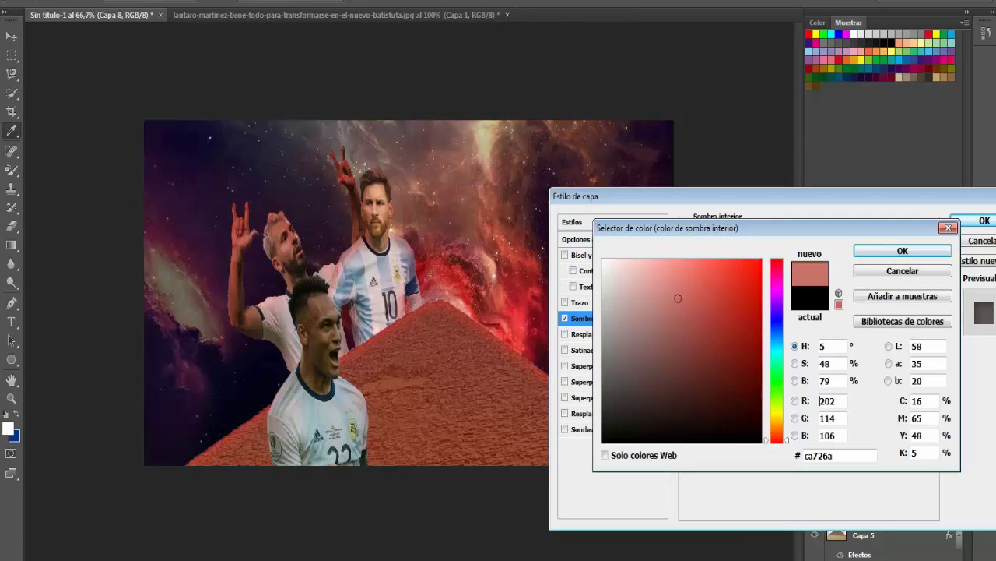
click(685, 269)
click(707, 297)
key(Return)
key(Return)
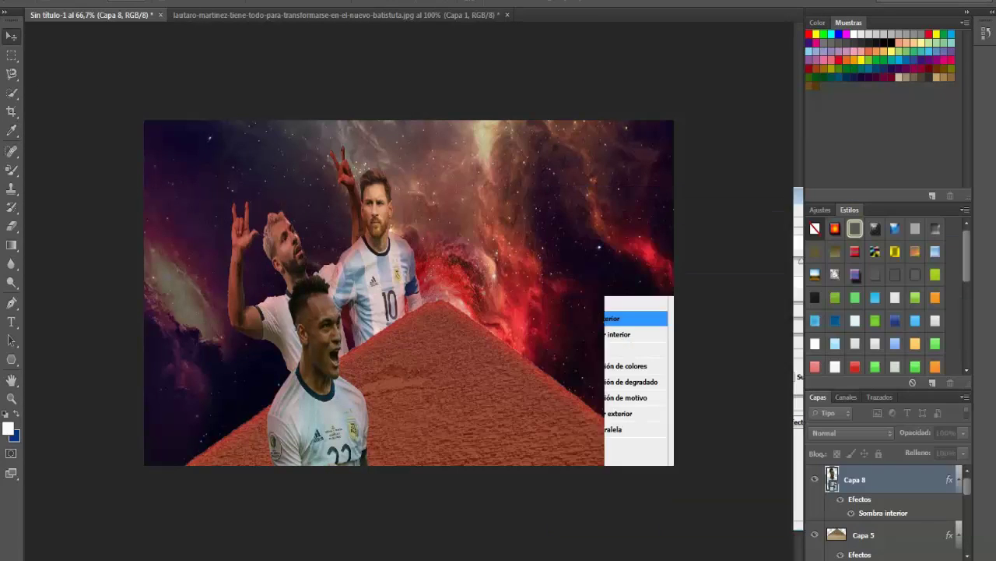
Step: Open armani.jpg and select the goalkeeper with the Quick Selection tool, including both arms and gloves
key(ctrl+o)
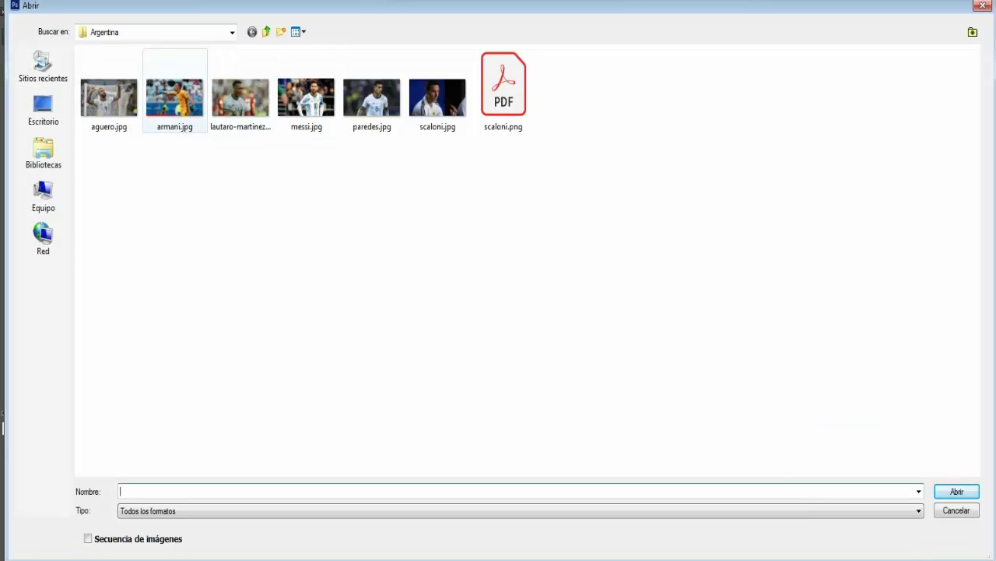
double_click(175, 98)
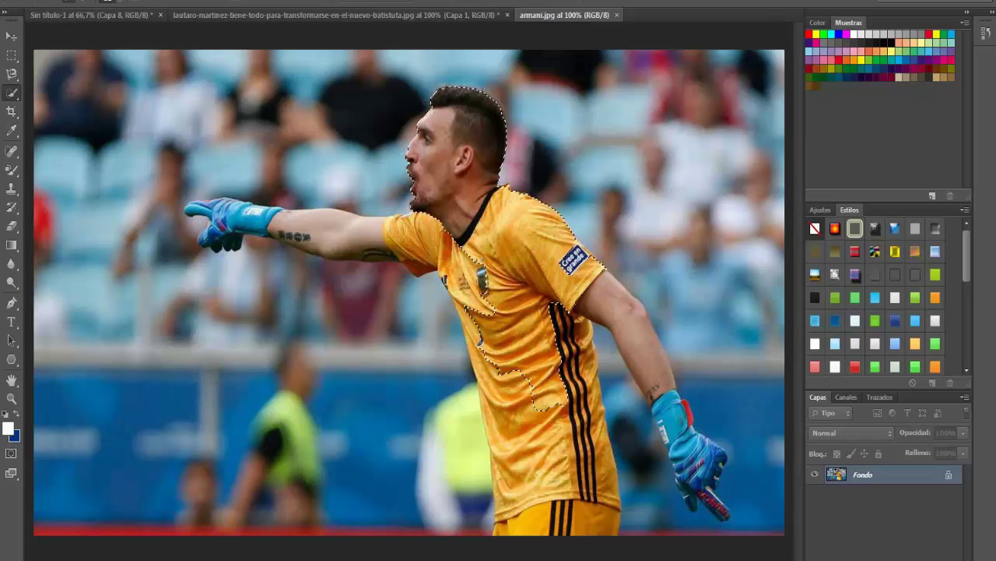
mouse_move(557, 474)
mouse_down()
mouse_move(592, 514)
mouse_move(594, 488)
mouse_up()
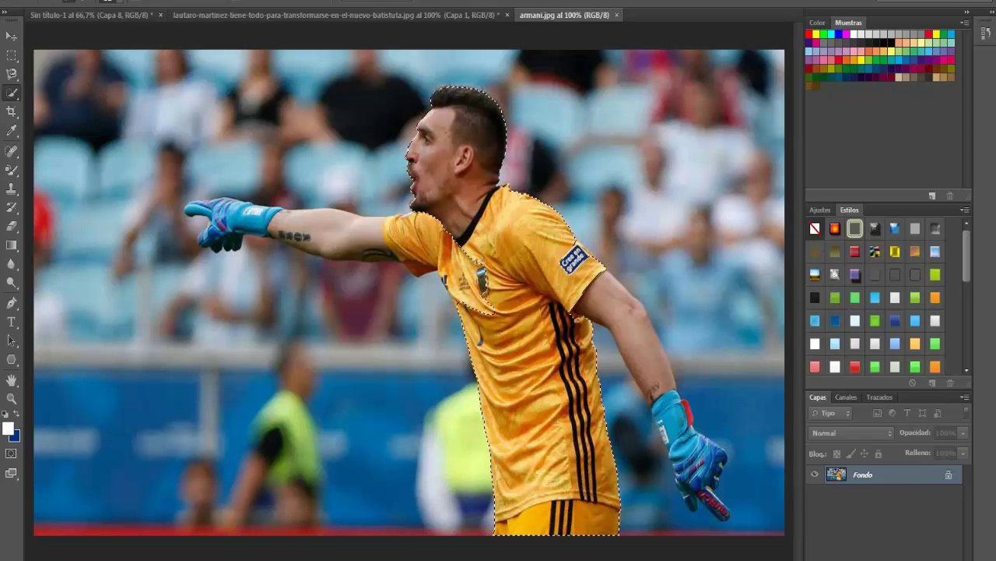
drag(394, 235, 292, 235)
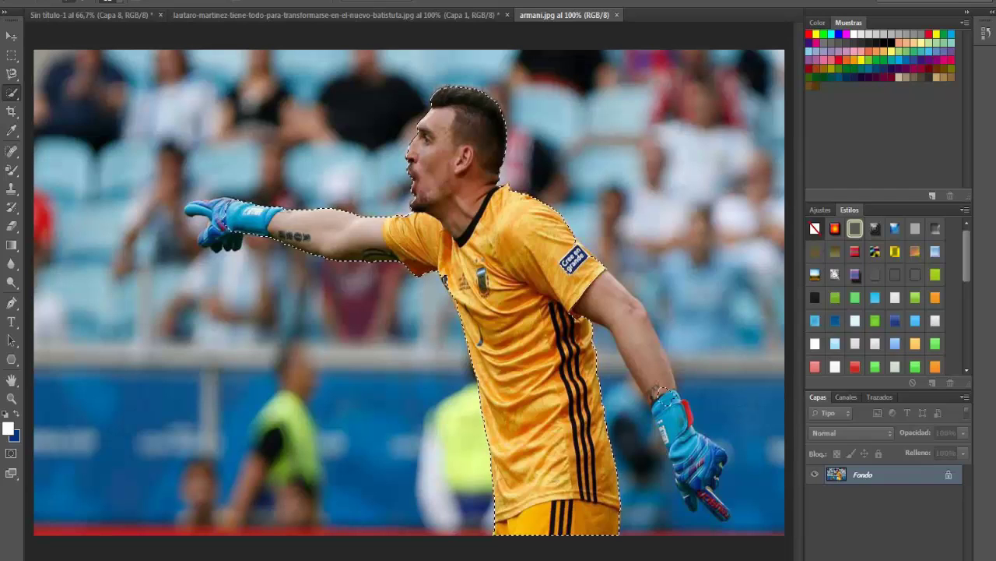
mouse_move(639, 342)
mouse_down()
mouse_move(651, 382)
mouse_move(646, 320)
mouse_up()
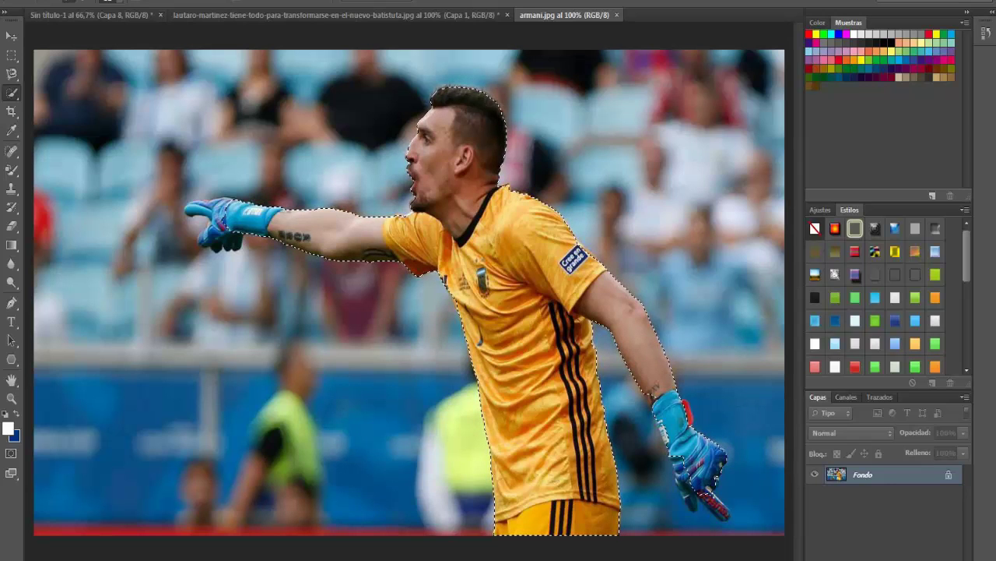
drag(701, 443, 705, 489)
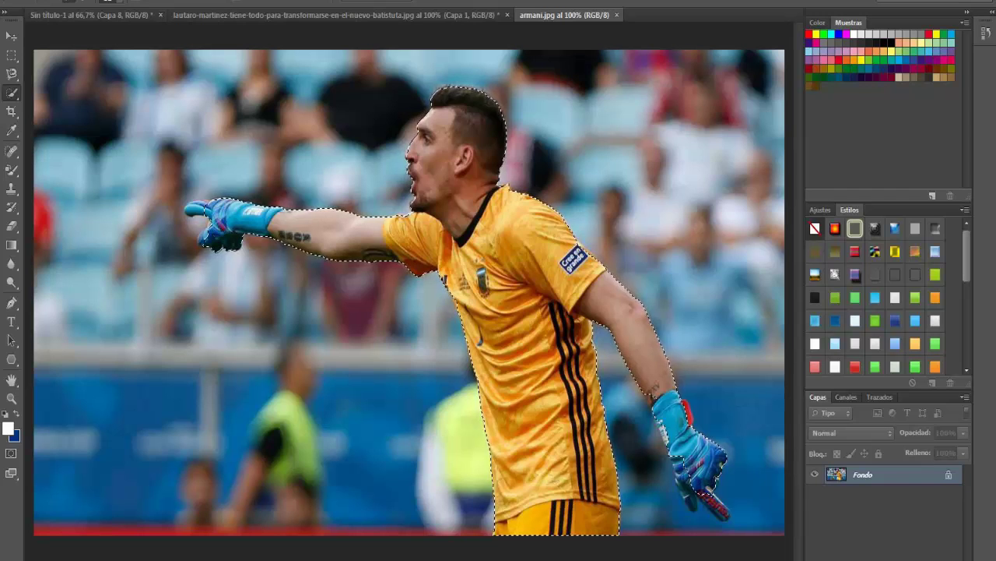
click(108, 2)
key(Return)
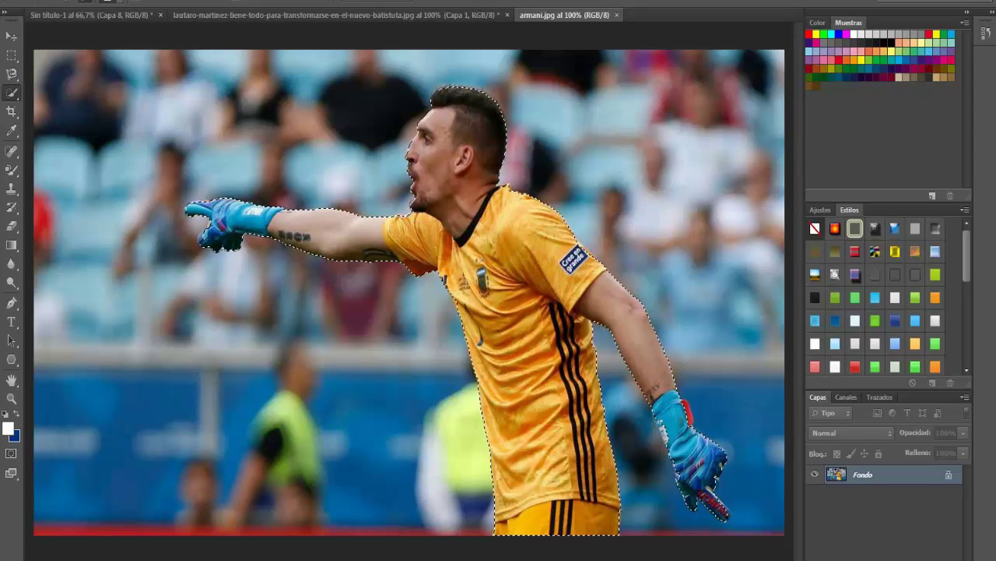
Step: Copy the selected goalkeeper to a new layer, move the cutout into the Sin título-1 composition and close the source photos
key(ctrl+j)
drag(506, 312, 435, 311)
click(506, 14)
key(n)
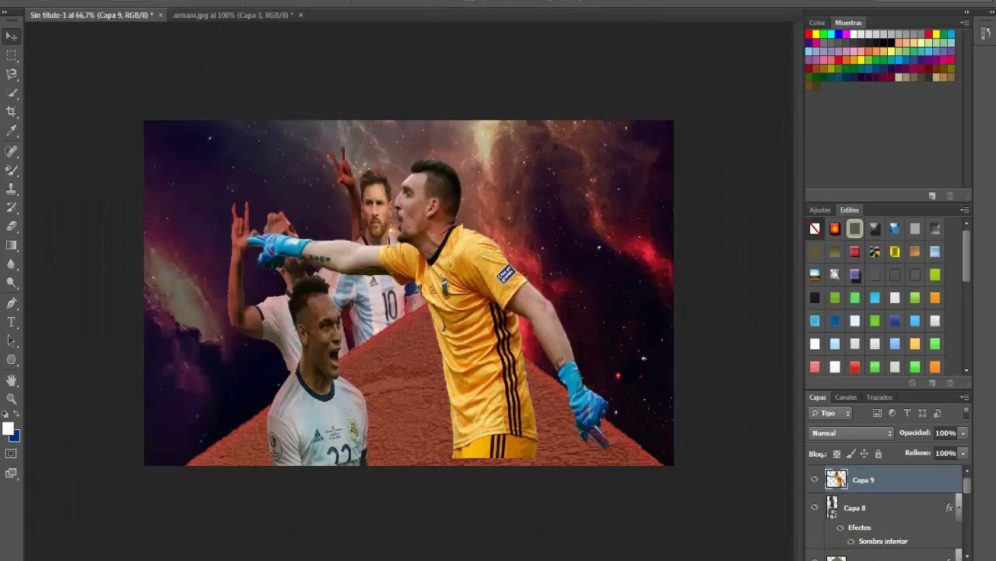
key(ctrl+Tab)
key(ctrl+w)
key(n)
Step: Flip the goalkeeper horizontally, scale the cutout down and place it in the lower left corner, pointing towards the pyramid
key(ctrl+t)
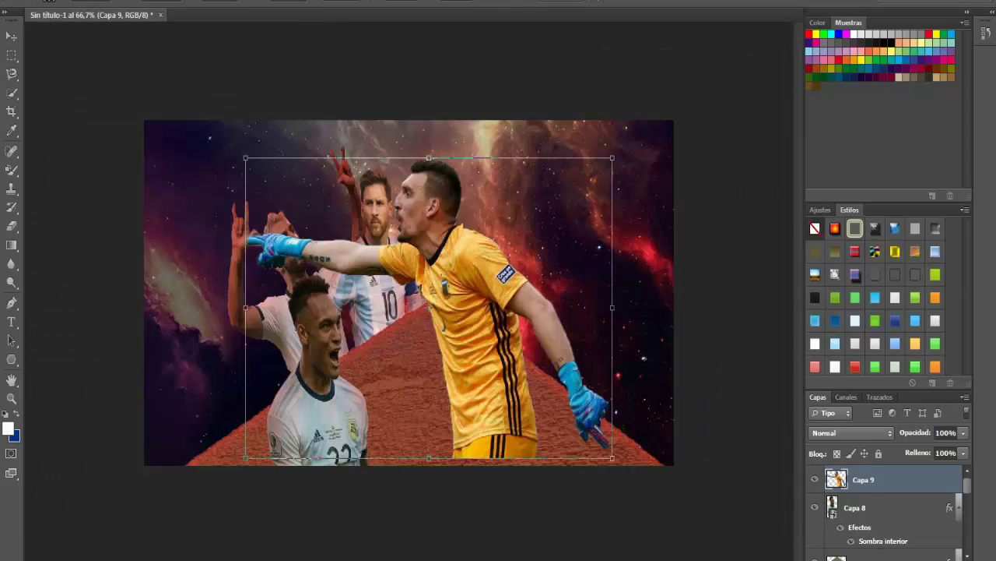
drag(612, 308, 118, 312)
drag(244, 158, 354, 148)
key(Return)
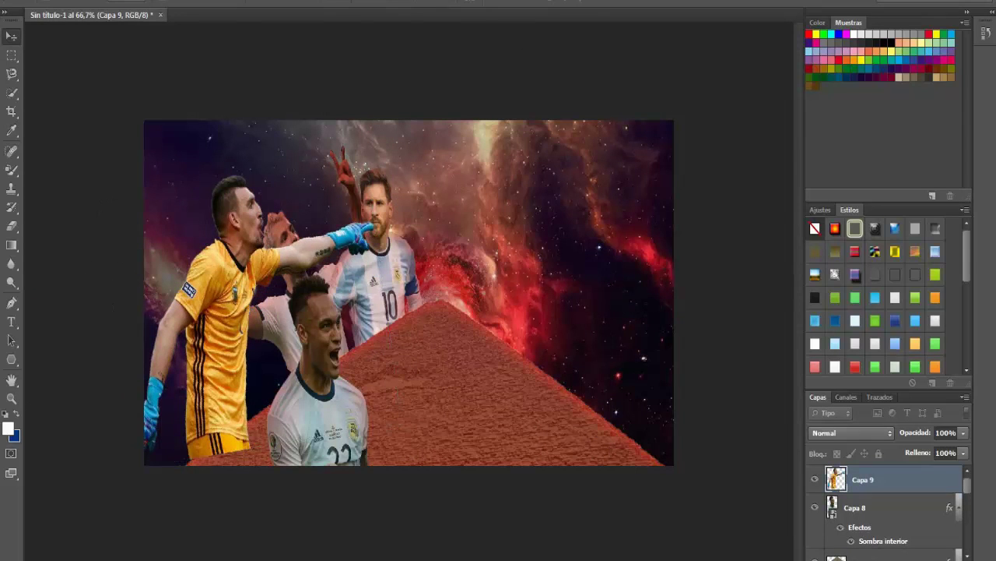
drag(239, 236, 261, 318)
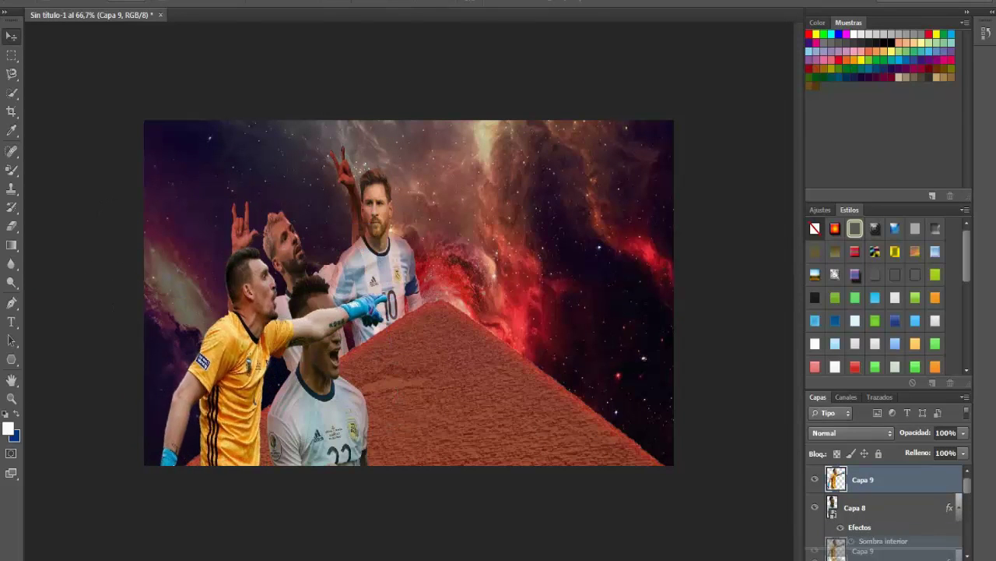
Step: Send the goalkeeper's layer behind the number 22 footballer and lower its opacity to 90%
key(ctrl+bracketleft)
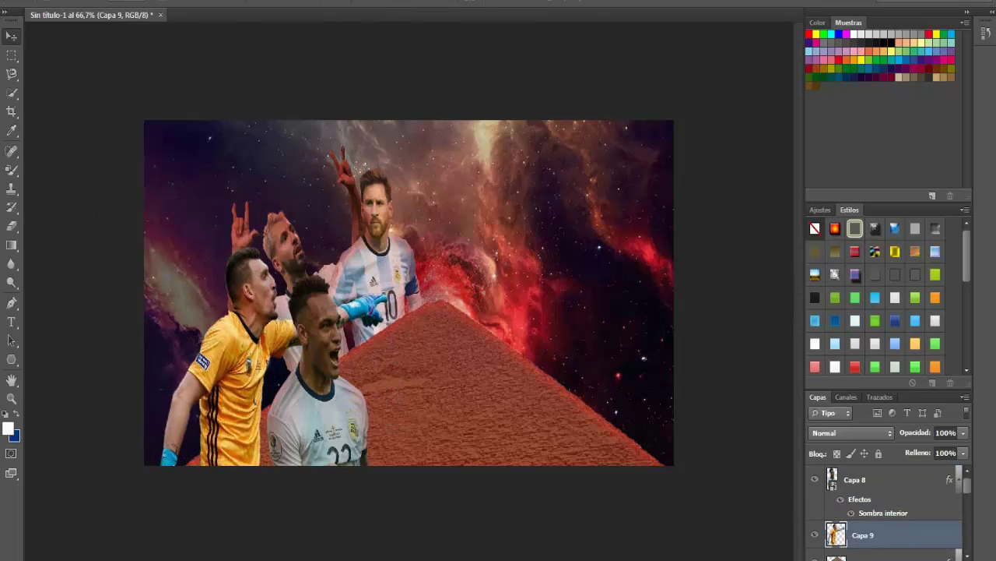
drag(178, 357, 184, 364)
key(8)
key(8)
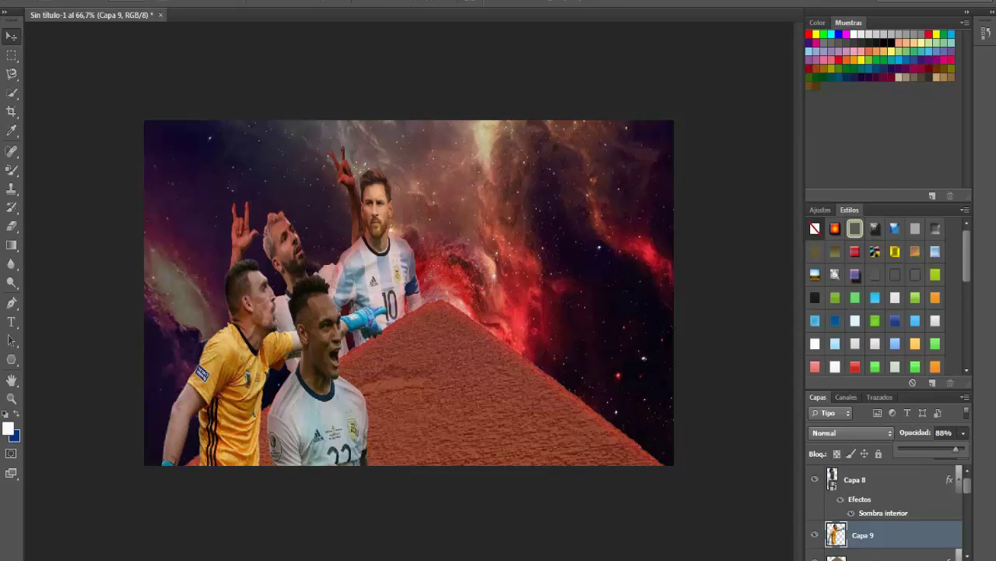
Step: Add an inner shadow to the goalkeeper's layer with a size of 79 px and a distance of 37 px
right_click(895, 535)
click(856, 7)
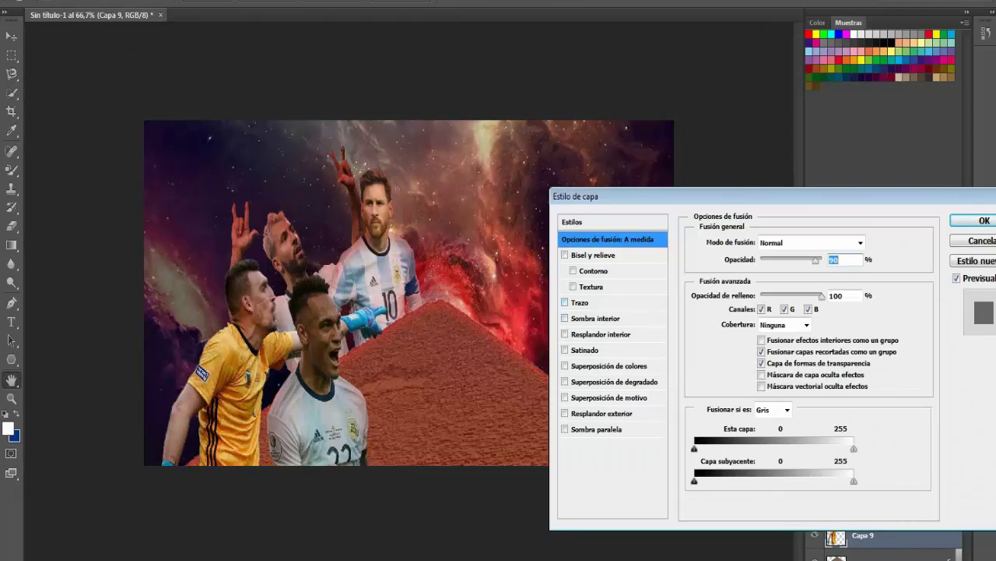
click(595, 318)
click(839, 336)
text(79)
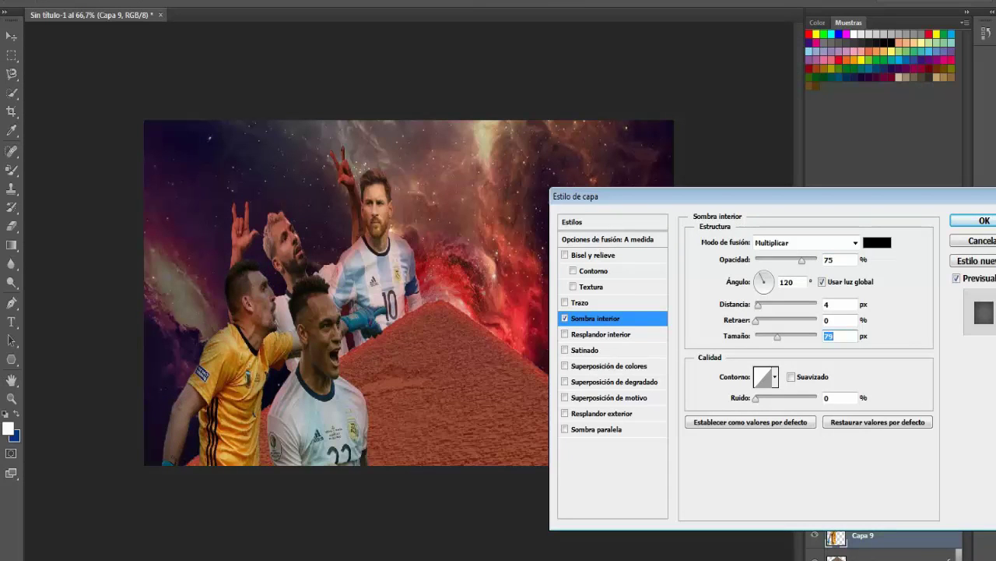
click(839, 303)
text(37)
Step: Change the goalkeeper's inner shadow colour to a muted red and apply the layer style
click(877, 242)
click(643, 280)
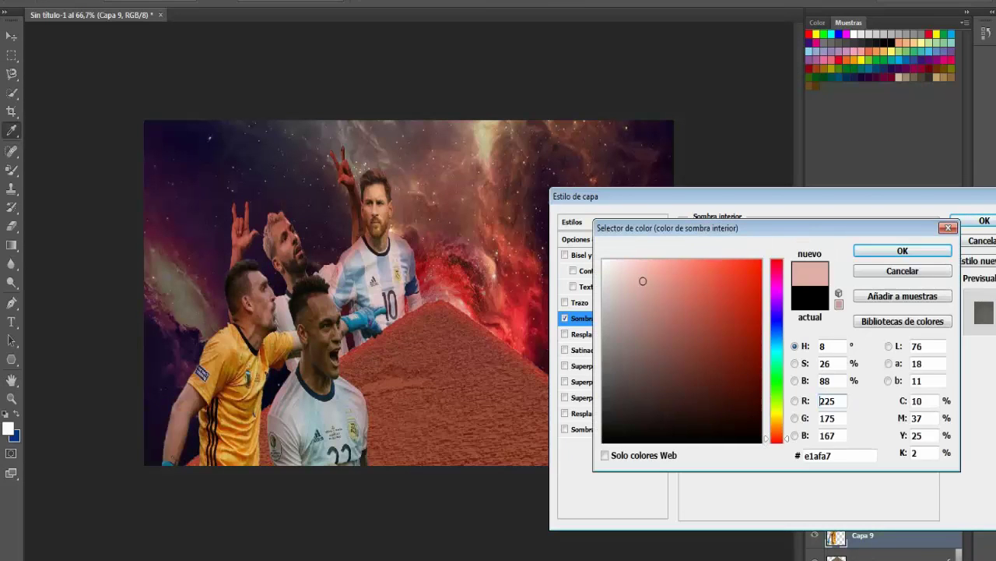
click(720, 305)
key(Return)
key(Return)
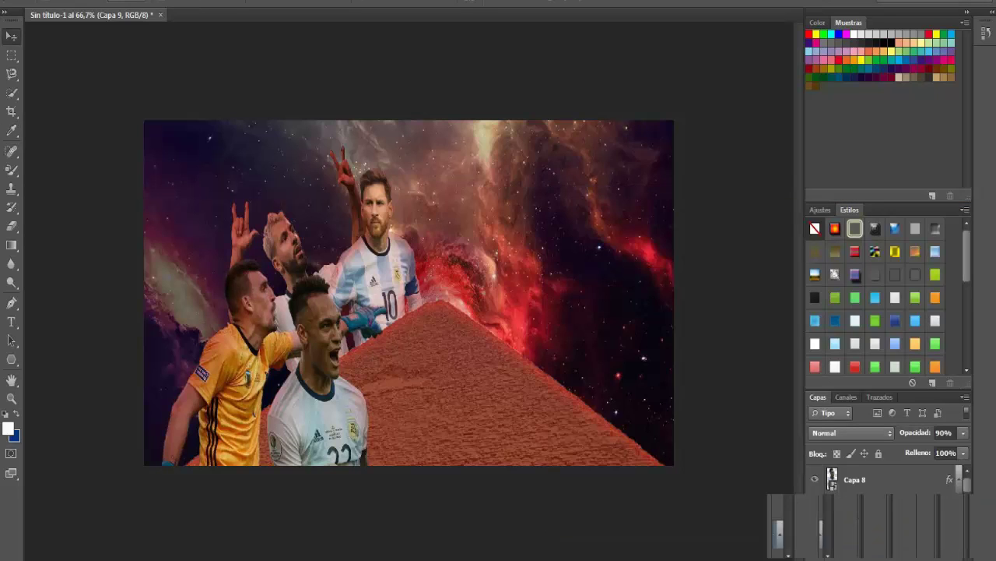
Step: Open paredes.jpg and select the number 5 footballer with his tattooed arms, leaving out the background between arms and torso
key(alt+a)
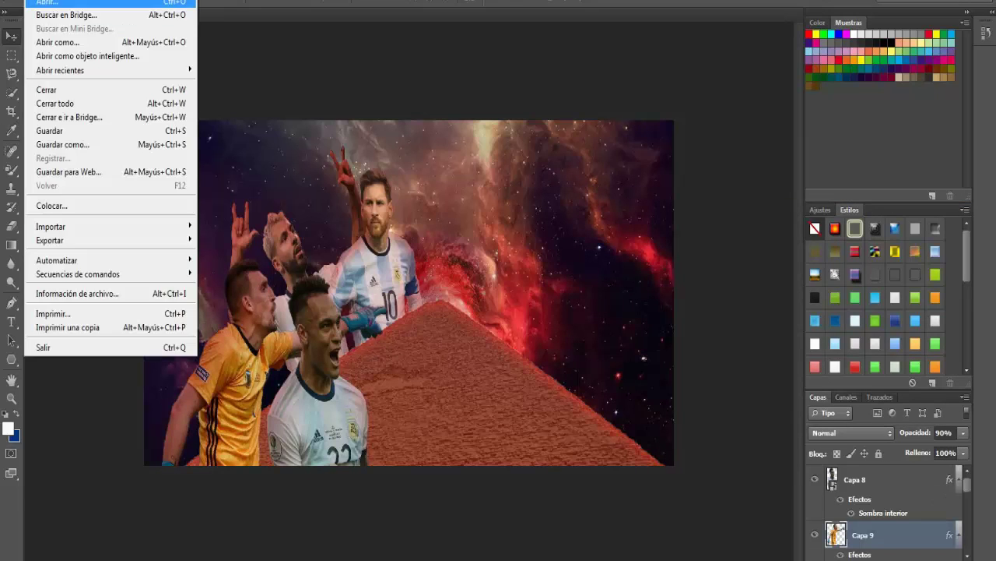
key(ctrl+o)
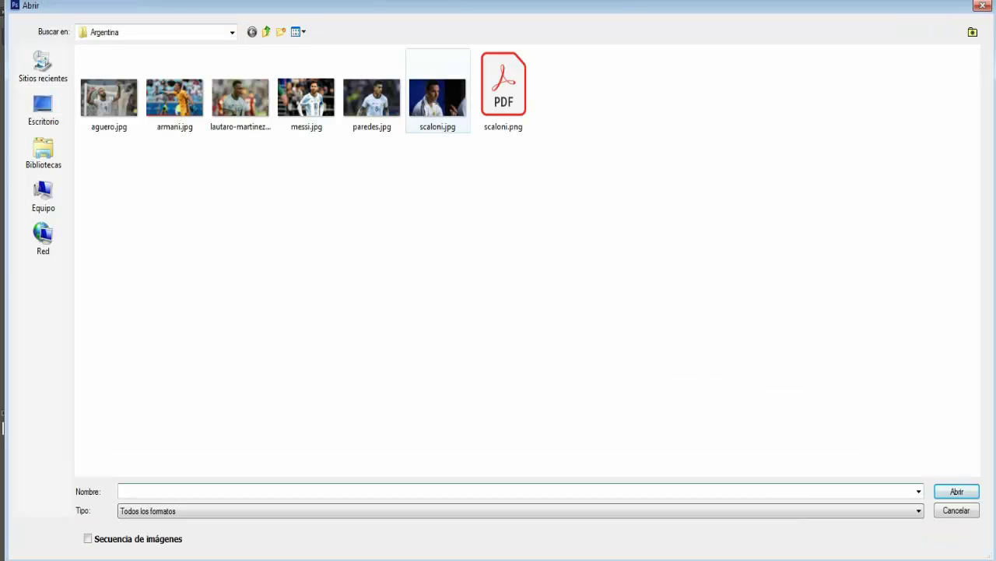
double_click(371, 97)
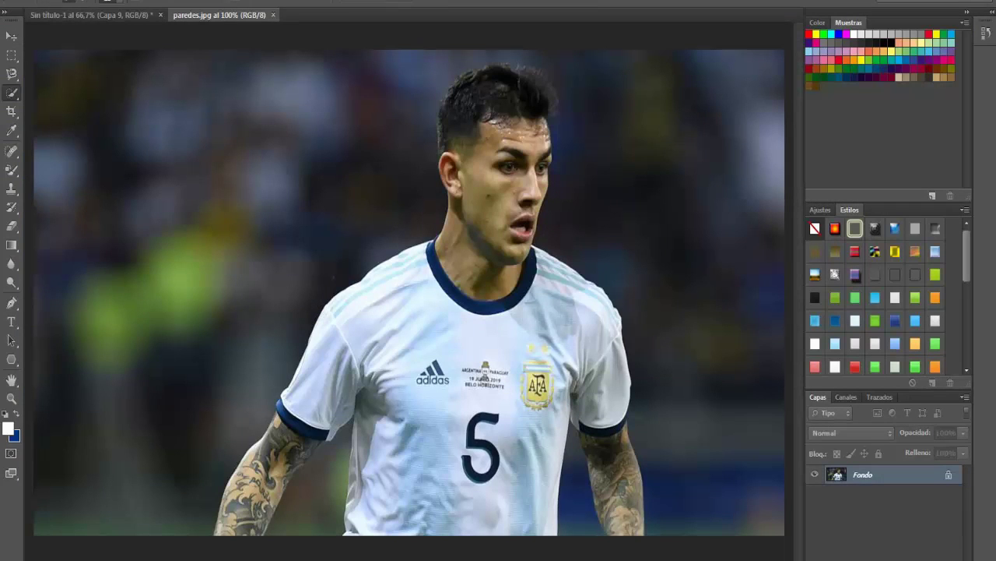
drag(498, 94, 459, 499)
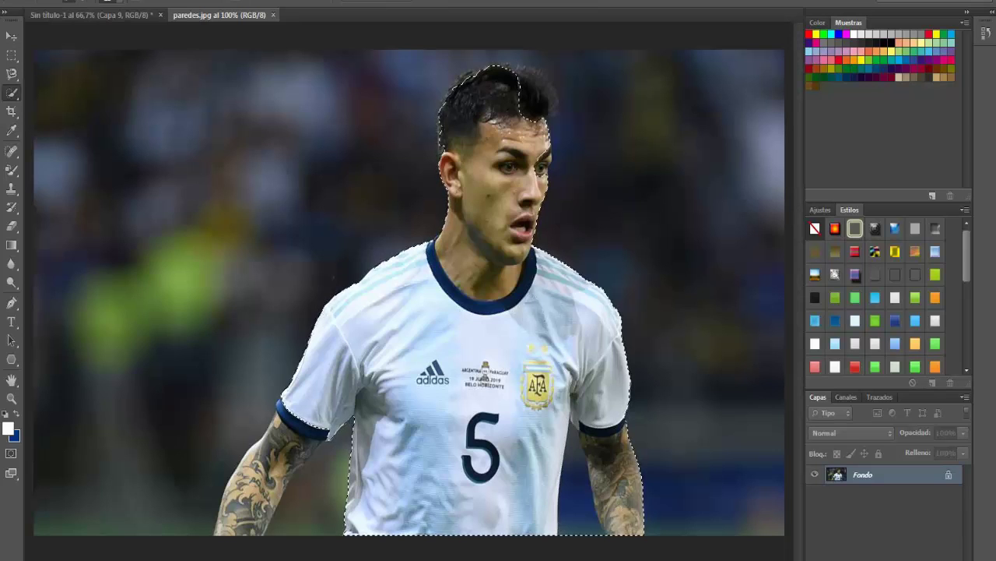
key(ctrl+d)
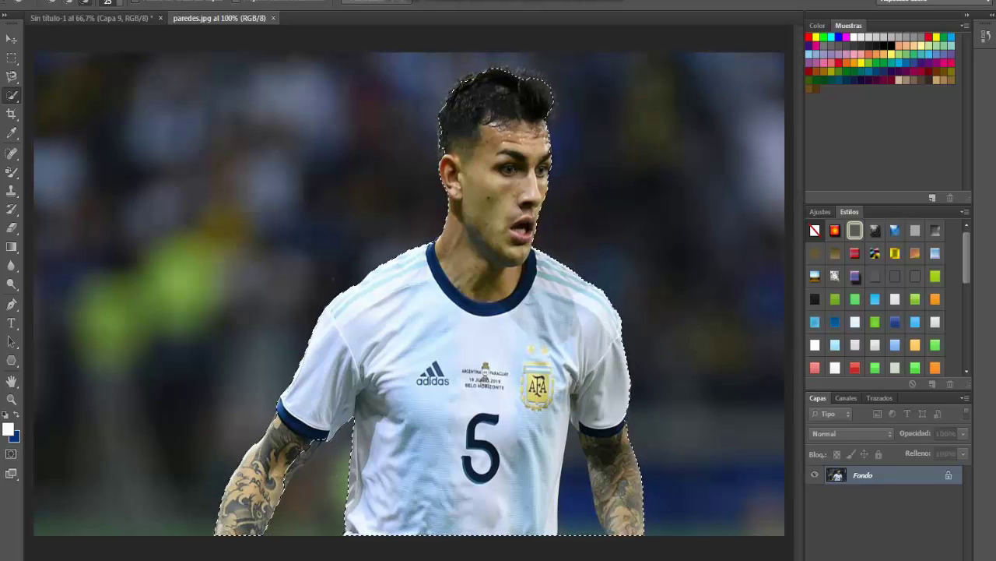
alt+click(343, 474)
alt+click(576, 456)
Step: Copy the number 5 footballer to a new layer and move the cutout into the Sin título-1 composition
key(ctrl+j)
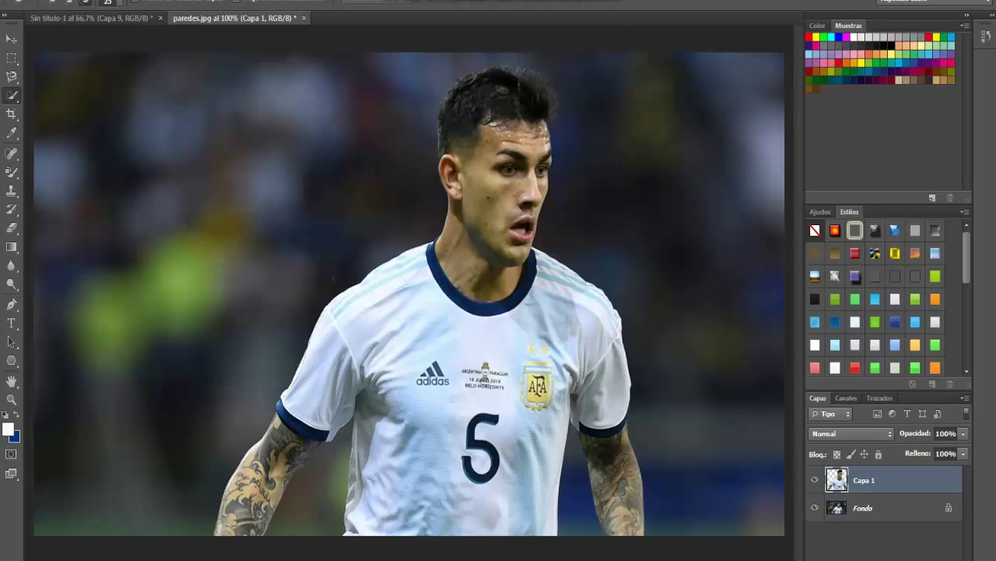
key(v)
drag(575, 456, 499, 436)
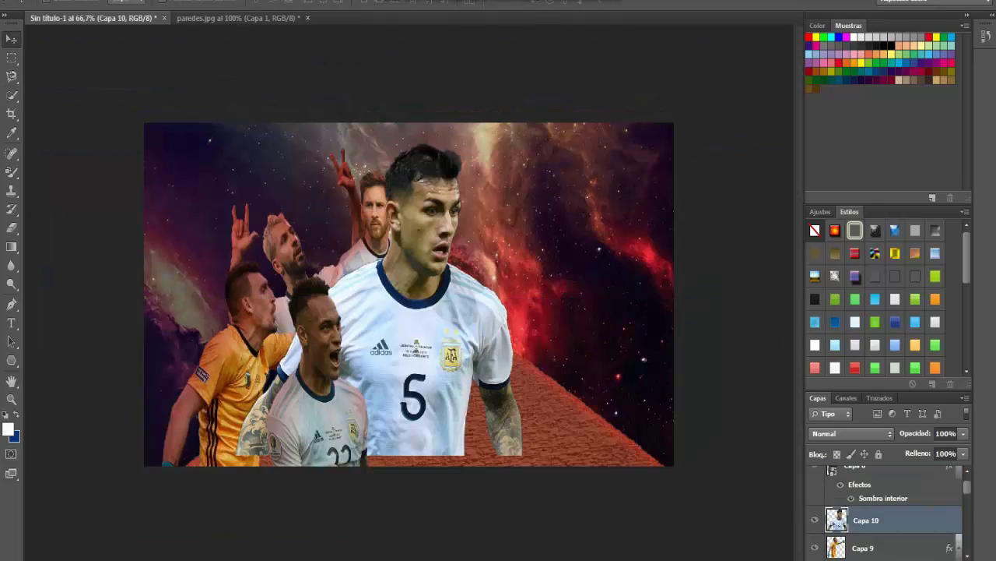
right_click(843, 525)
key(Escape)
Step: Reposition the number 5, number 22 and goalkeeper cutouts along the lower left, and convert the number 22 layer to a smart object
drag(454, 279, 405, 400)
drag(343, 381, 308, 394)
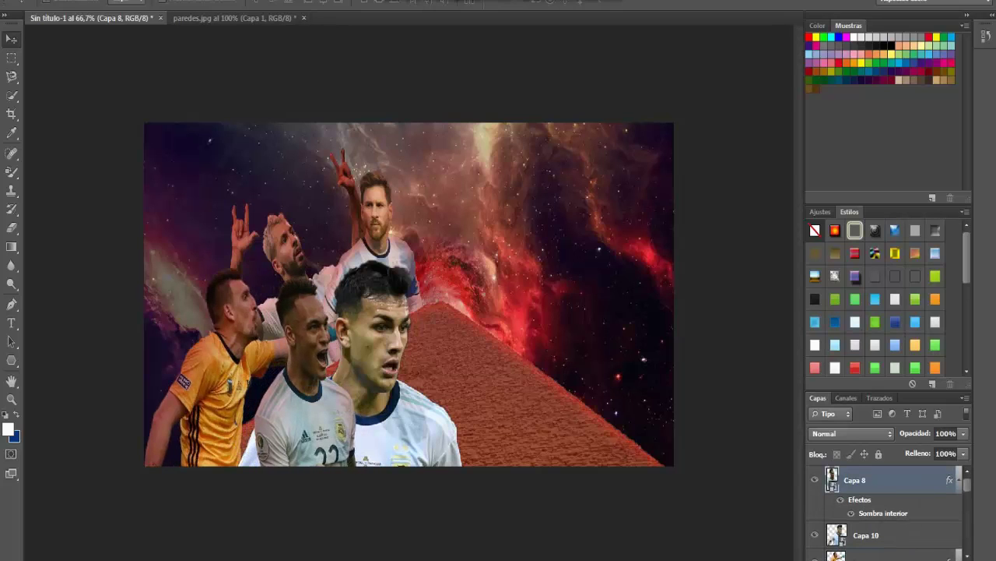
right_click(896, 480)
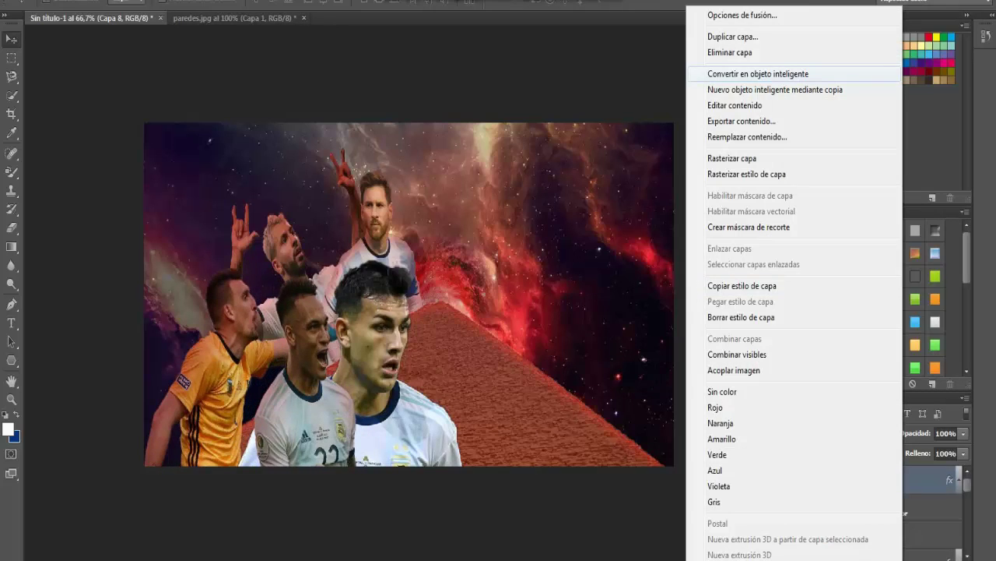
click(759, 73)
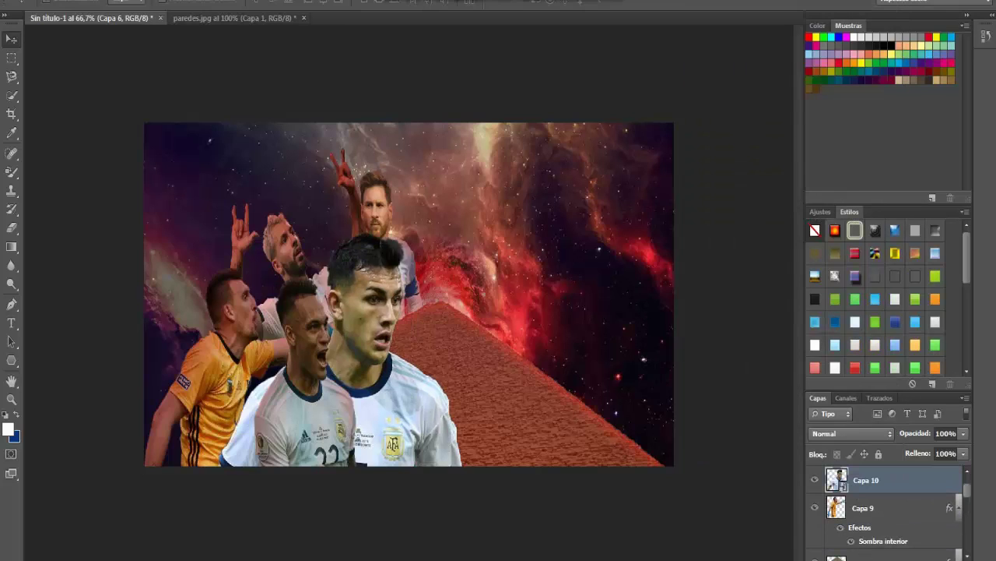
Step: Try sending the number 5 footballer's layer behind the pyramid and the number 10 footballer
key(ctrl+[)
key(ctrl+[)
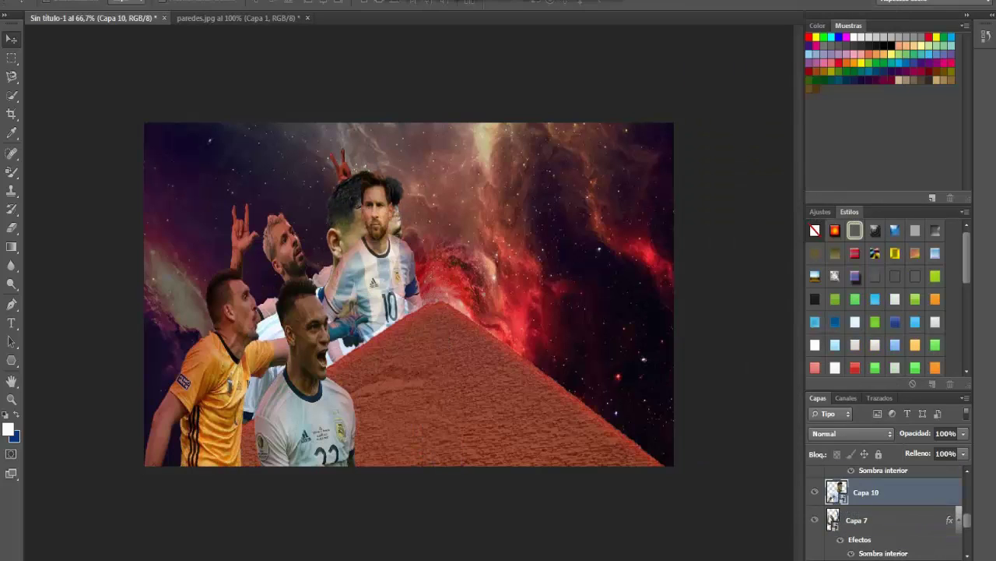
key(ctrl+[)
key(ctrl+[)
key(ctrl+[)
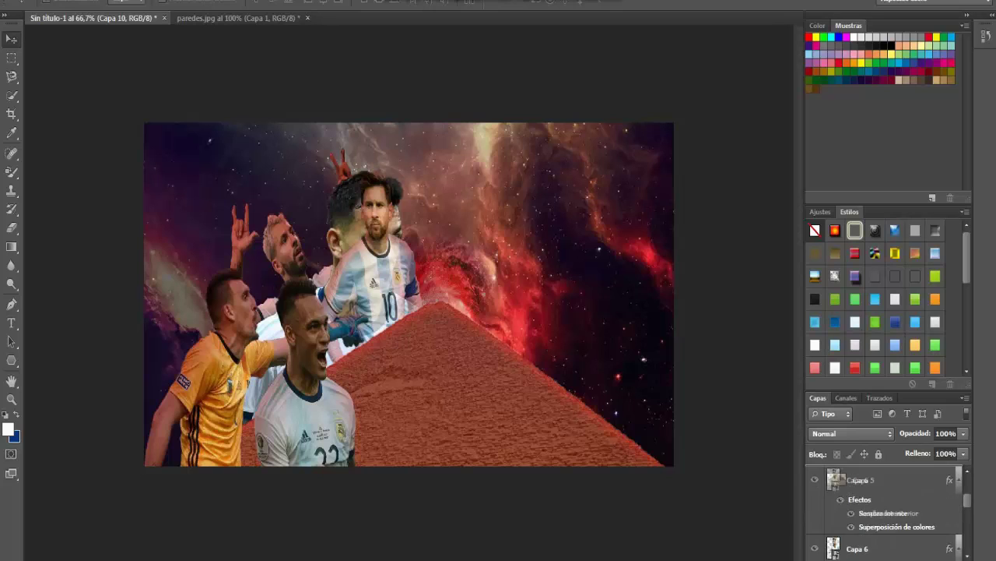
Step: Try the number 10 footballer lower down in front of the pyramid, undo the move and send his layer back behind the pyramid
drag(416, 303, 420, 444)
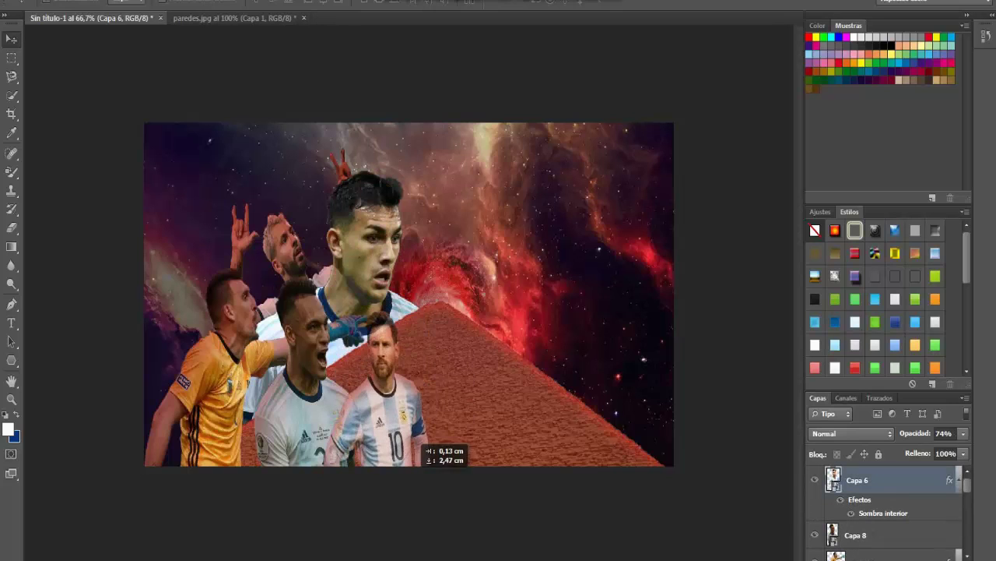
key(ctrl+z)
key(ctrl+[)
key(ctrl+[)
key(ctrl+[)
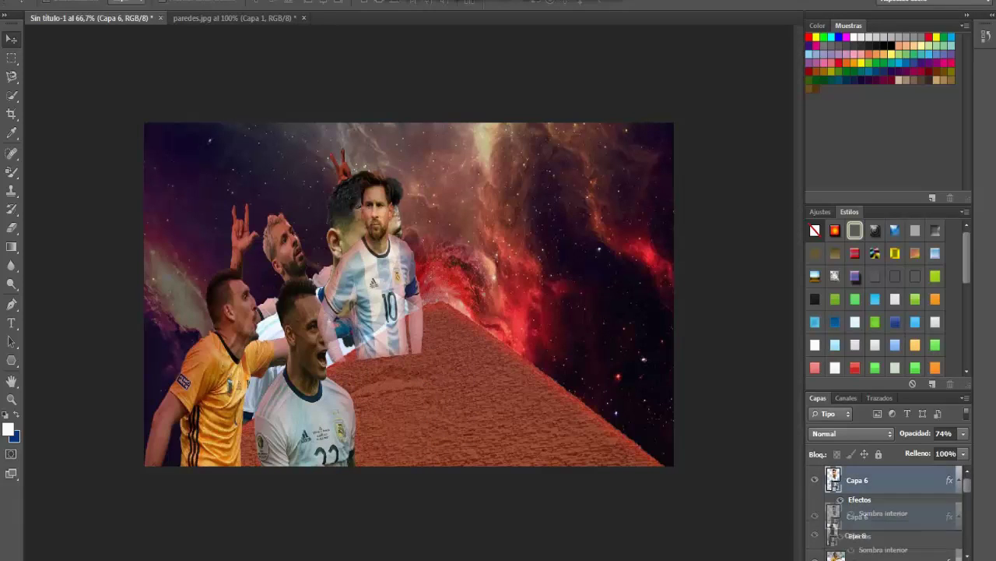
key(ctrl+[)
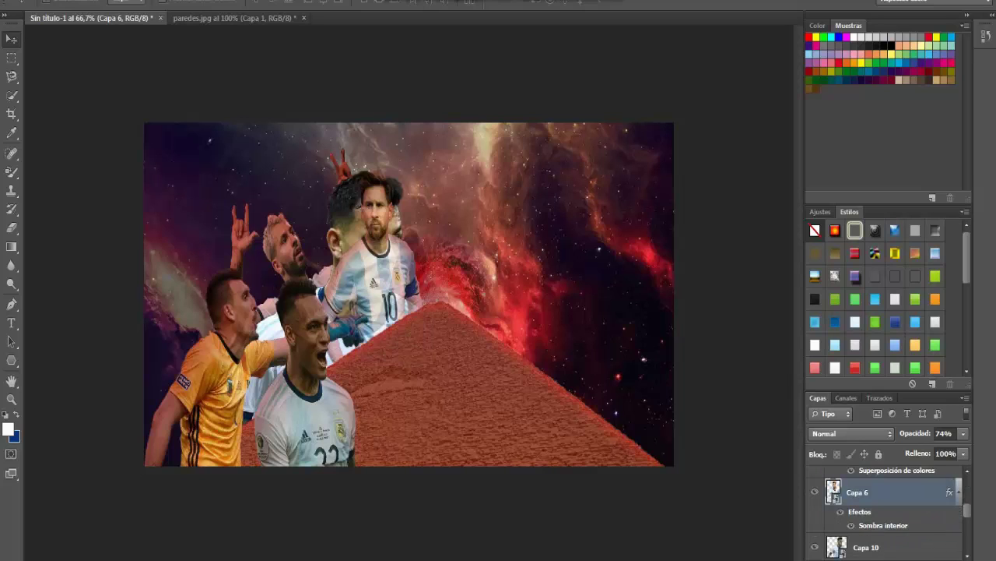
key(ctrl+[)
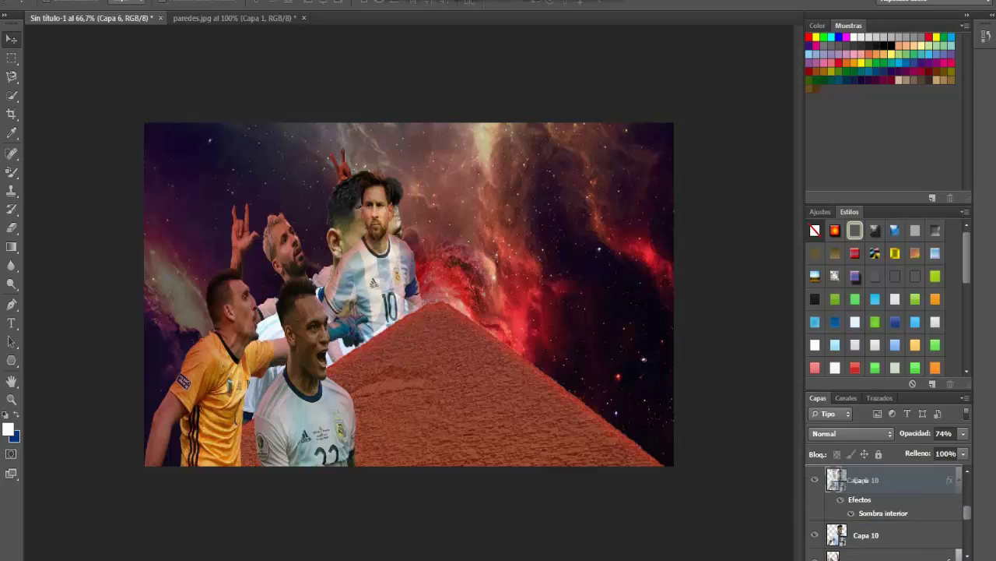
Step: Place the number 5 footballer in front of the pyramid's left slope, behind the goalkeeper's layer, and lower his opacity to 82%
mouse_move(385, 358)
mouse_down()
mouse_move(467, 363)
mouse_move(397, 372)
mouse_up()
key(ctrl+[)
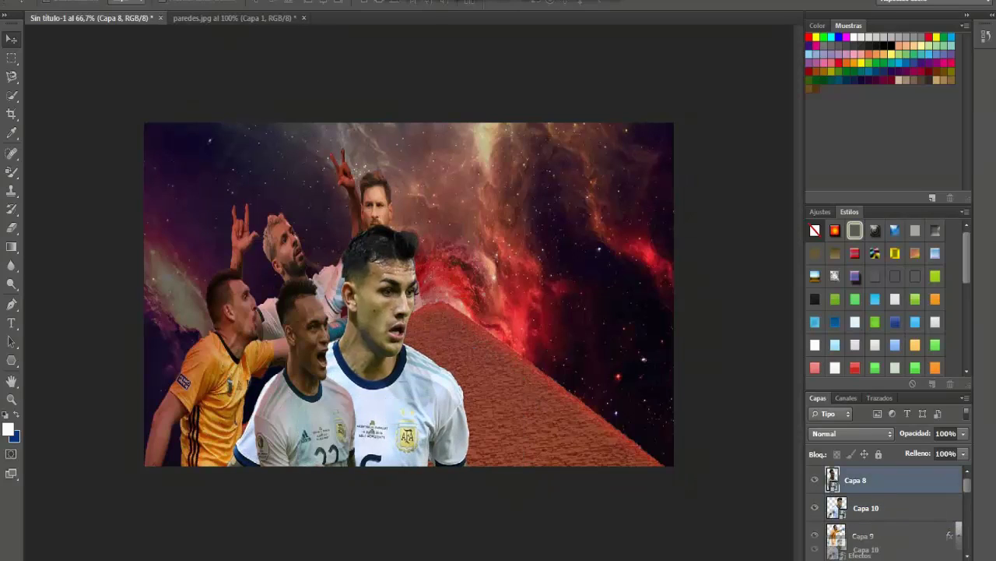
key(ctrl+[)
key(8)
key(2)
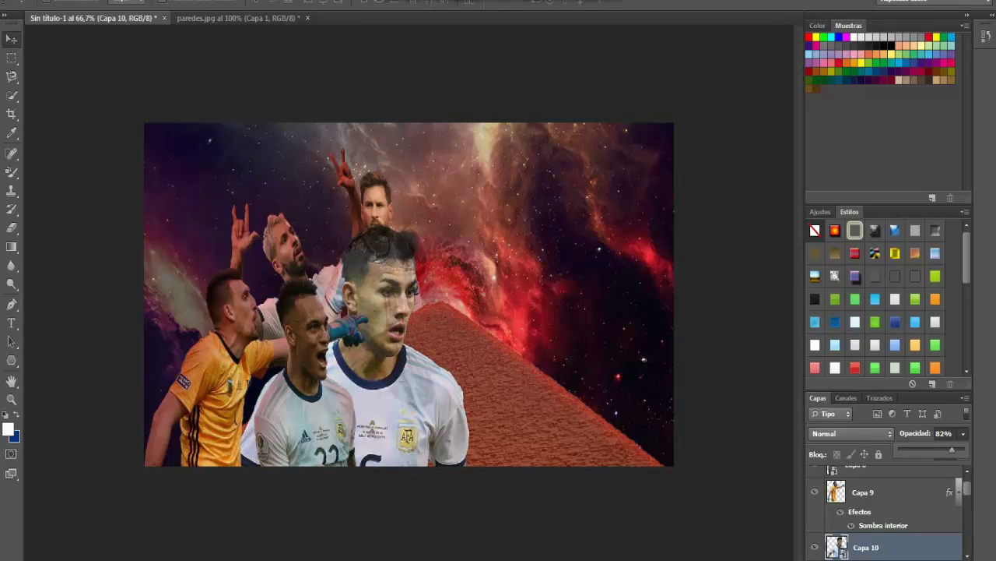
Step: Shrink and tilt the number 5 footballer, set his opacity to 92% and place him beside number 22 at the pyramid's left base
key(ctrl+t)
drag(478, 223, 374, 234)
drag(448, 307, 409, 241)
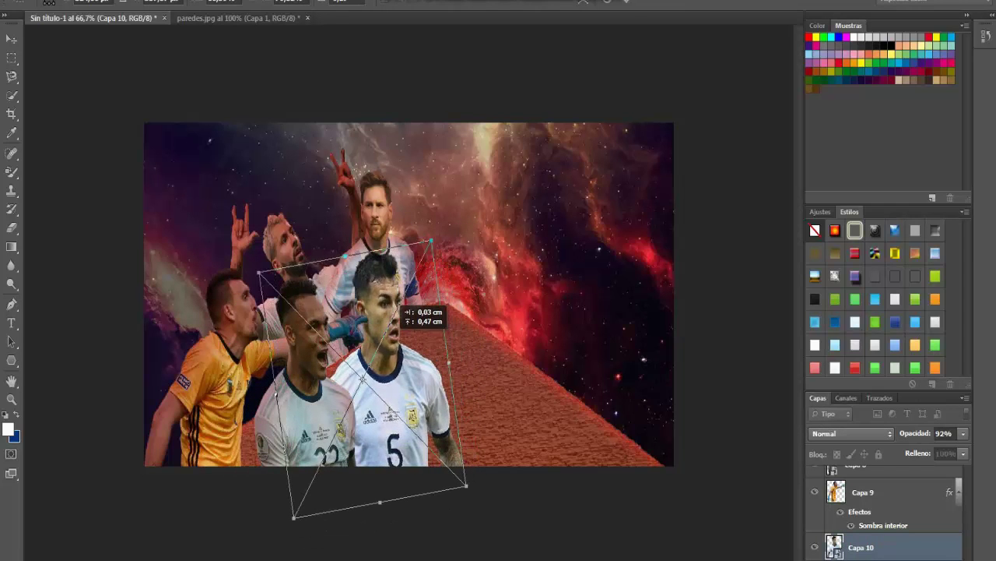
key(Return)
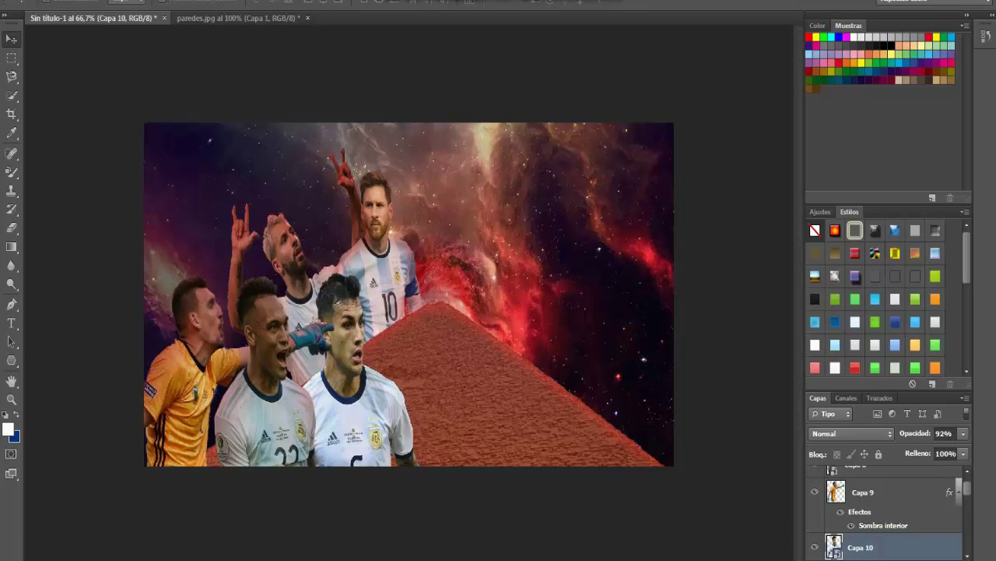
Step: Add an enlarged inner shadow in dark red #753337 to the number 5 footballer's layer
right_click(856, 545)
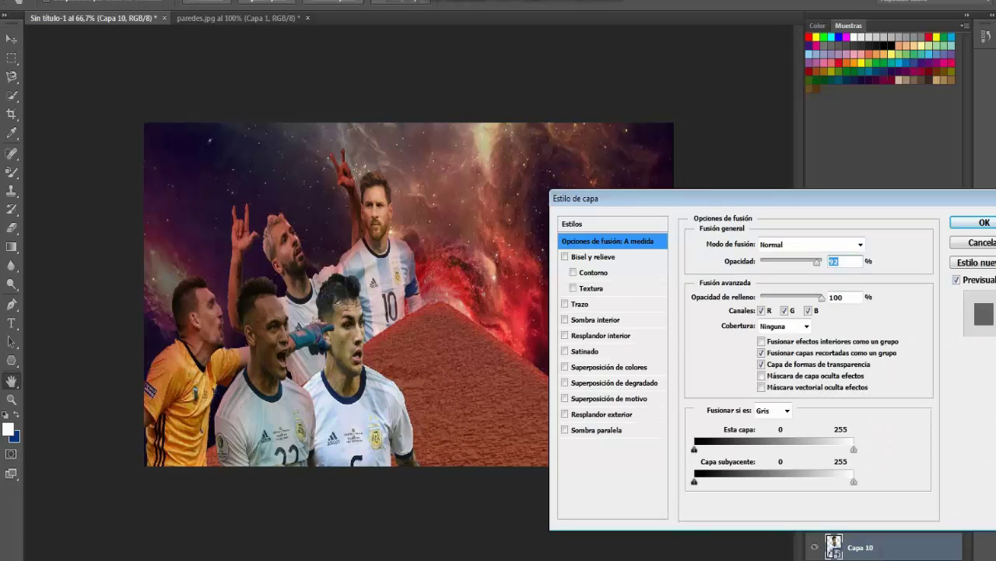
drag(758, 337, 795, 337)
click(877, 245)
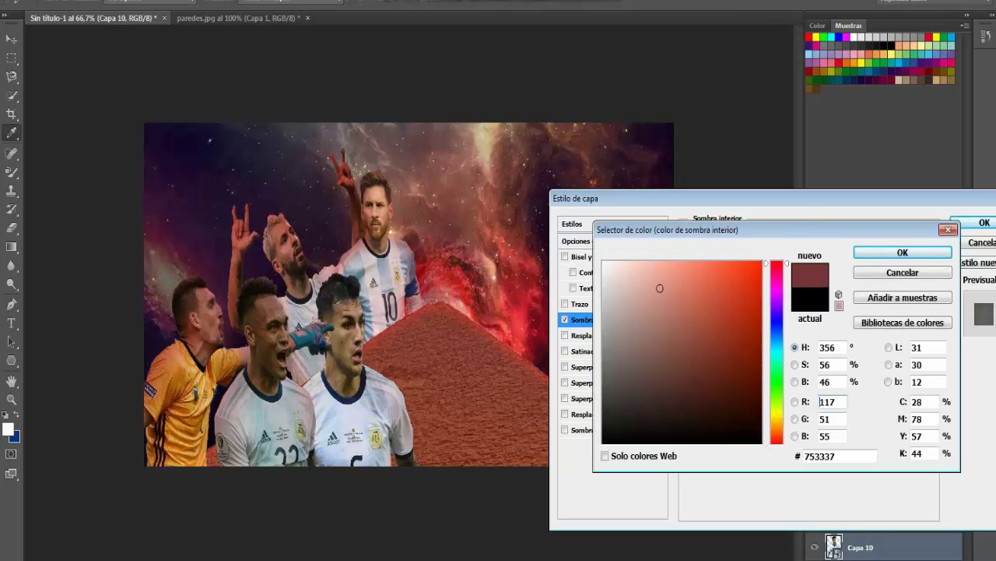
key(Return)
key(Return)
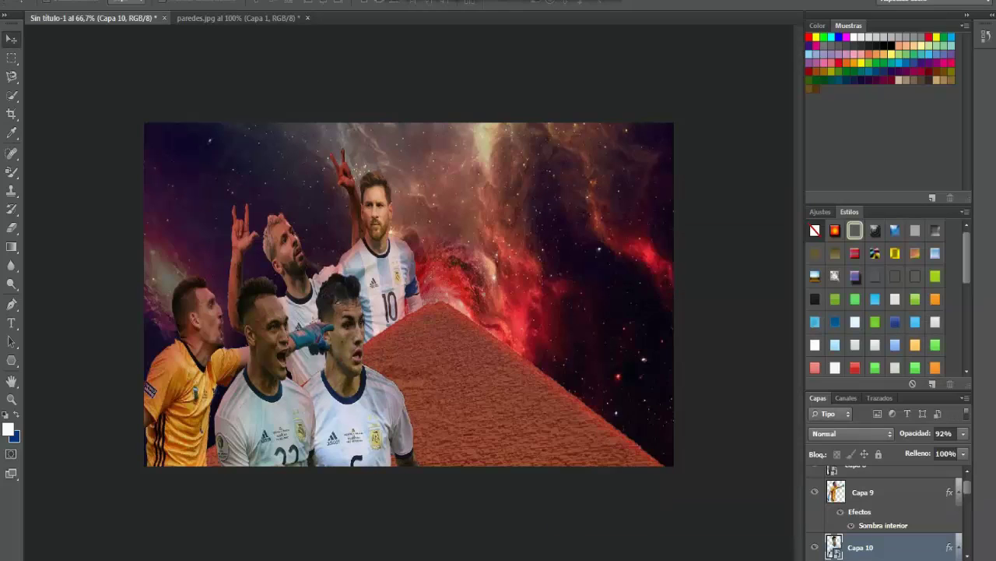
Step: Open the image cou.jpg from the Brasil folder
key(alt+a)
key(ctrl+o)
click(232, 35)
click(116, 272)
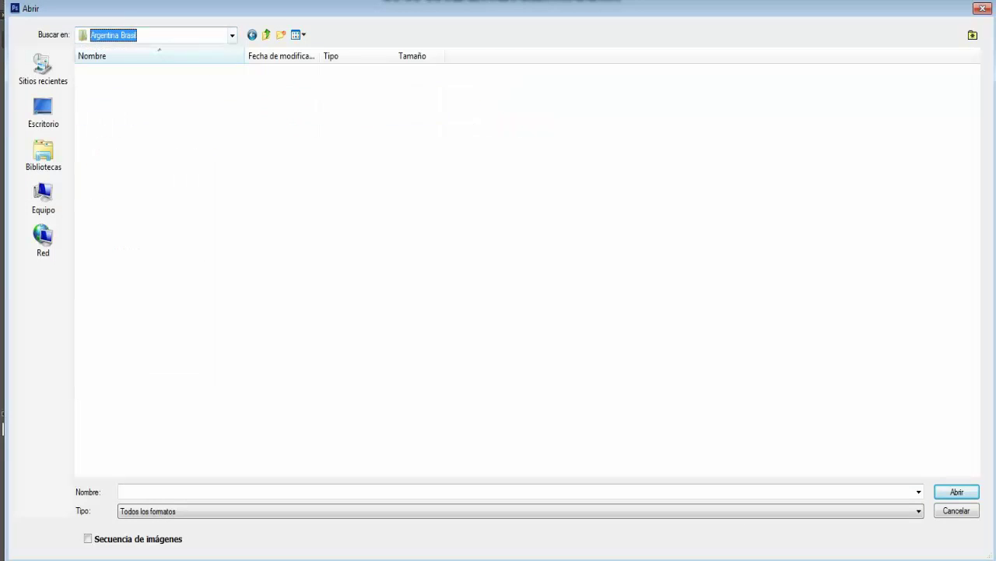
double_click(240, 84)
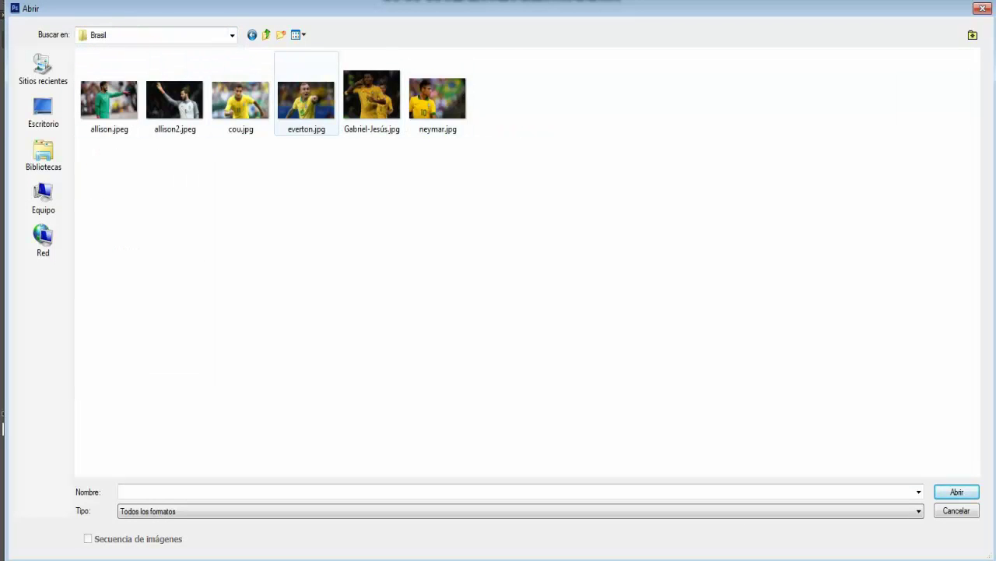
double_click(240, 100)
Step: Select the number 11 Brazil footballer with Quick Selection, subtract the background beside his head, and copy him to a new layer
click(12, 76)
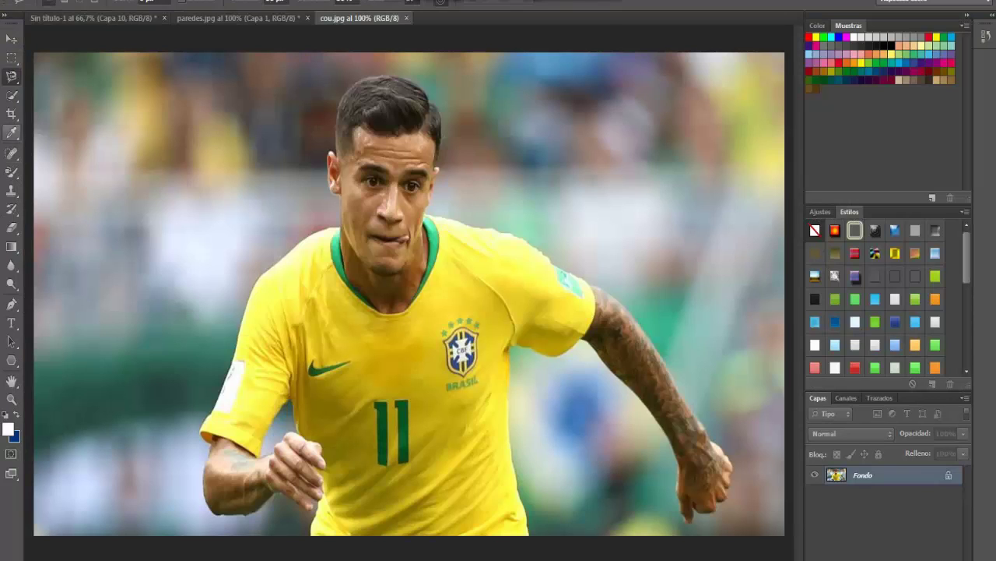
click(12, 95)
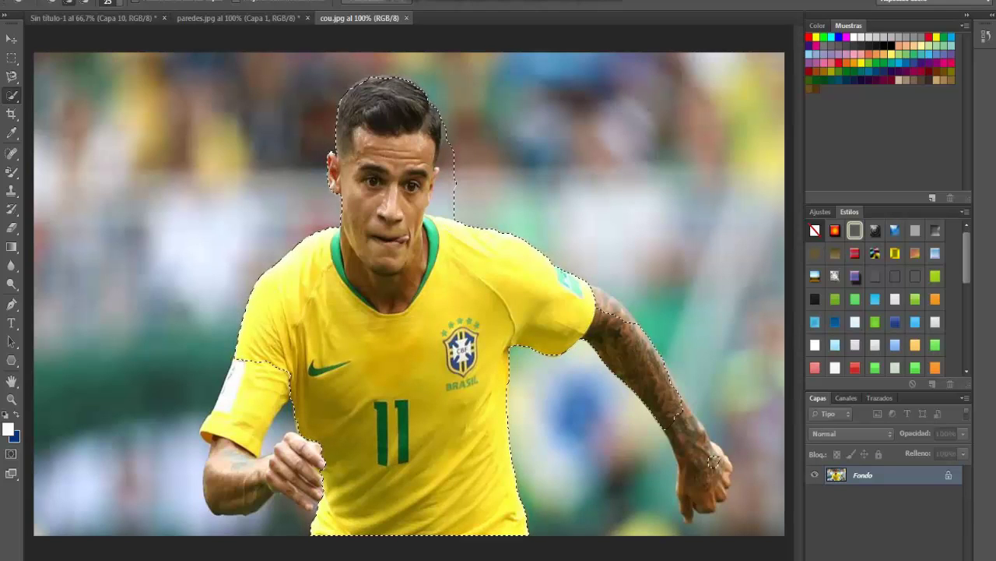
click(713, 462)
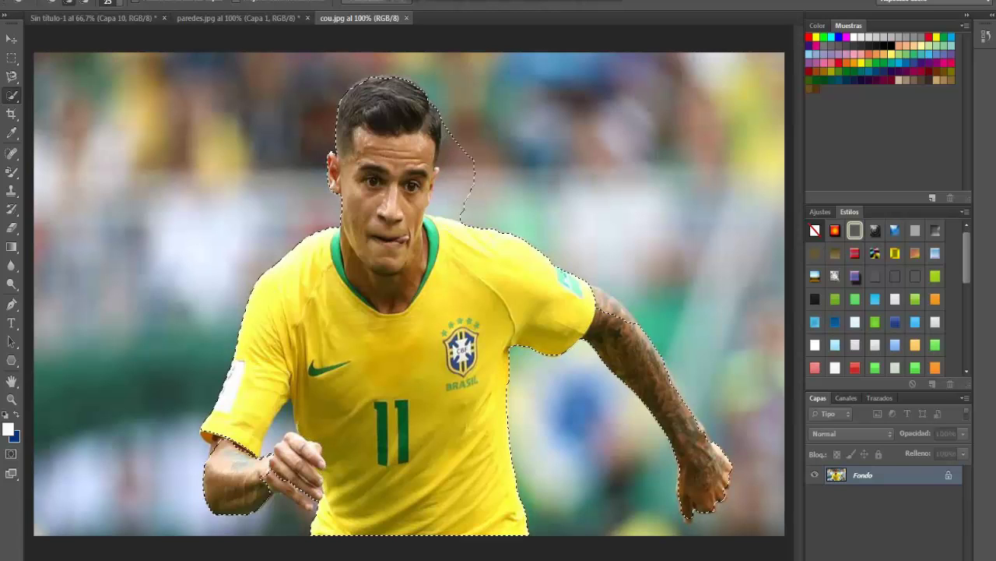
alt+click(464, 187)
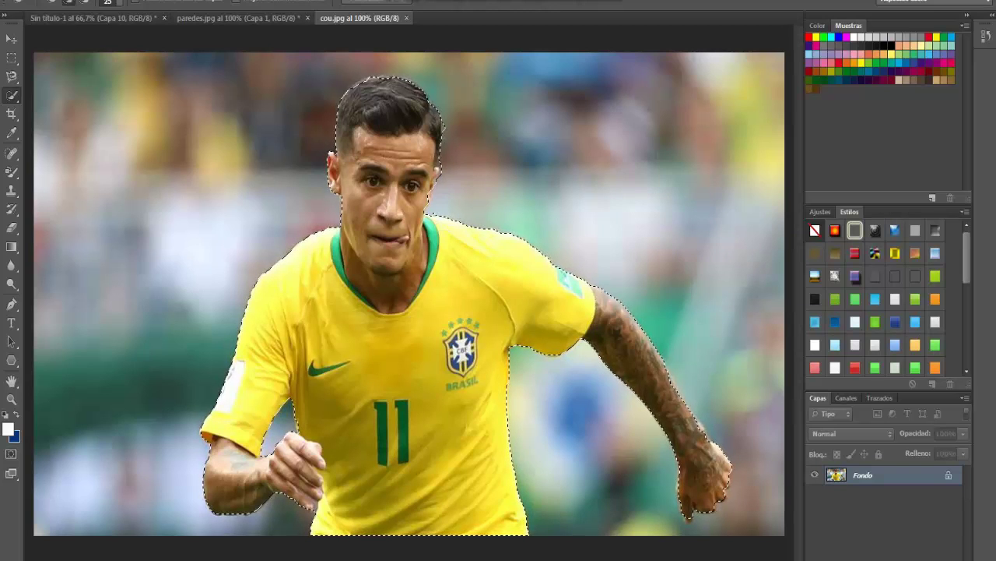
key(ctrl+d)
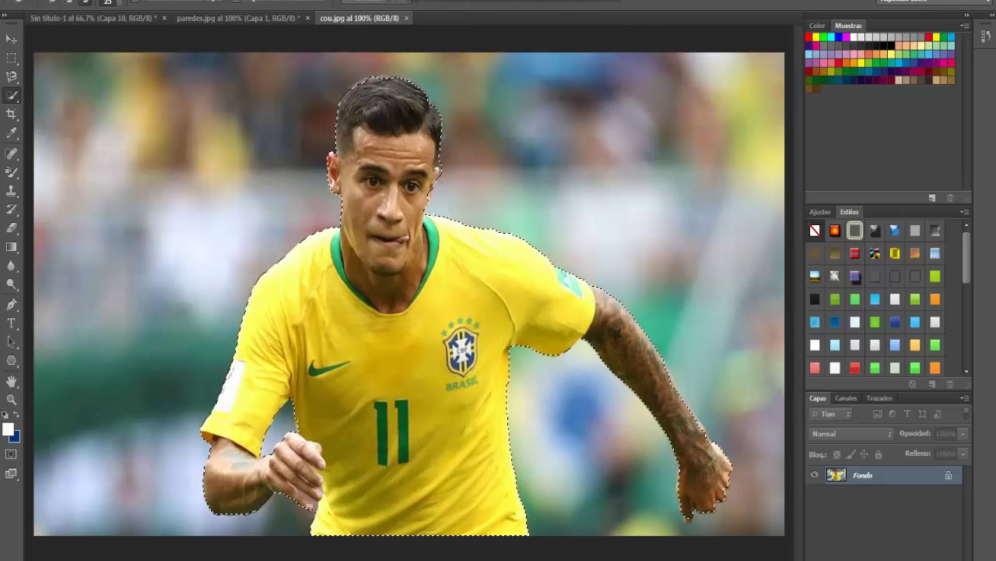
key(ctrl+j)
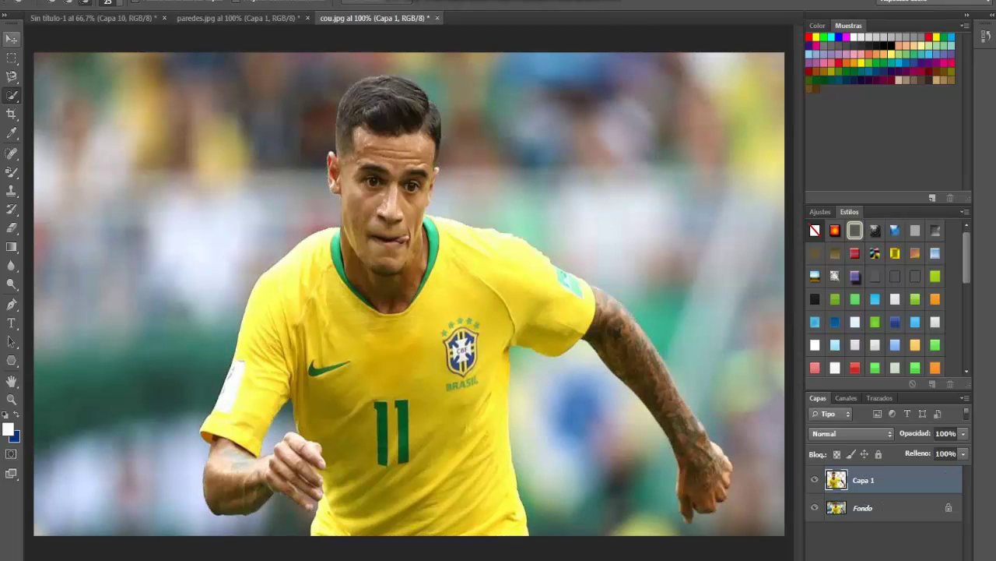
Step: Bring the number 11 cutout into the montage and close cou.jpg and paredes.jpg without saving
drag(413, 257, 467, 257)
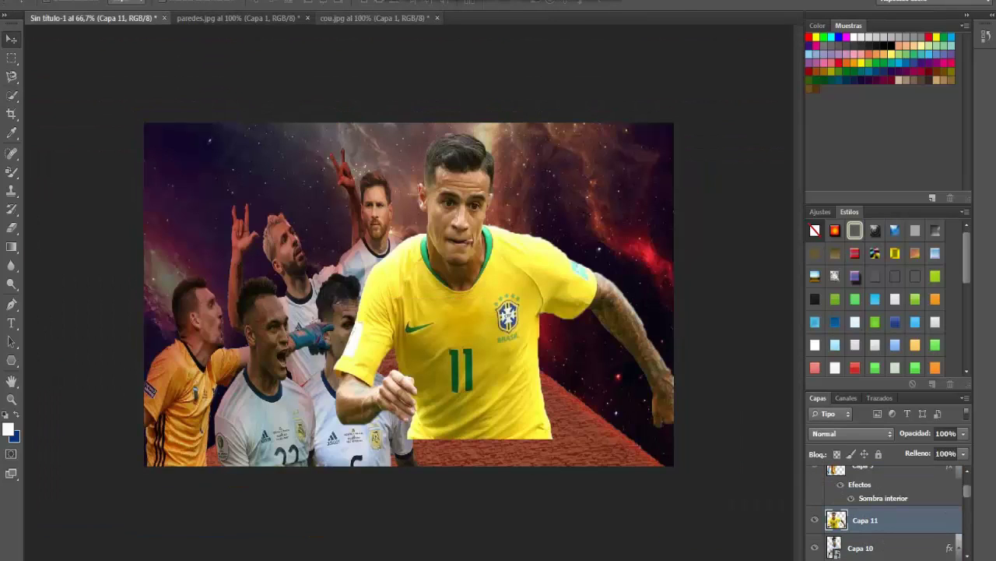
click(437, 17)
click(501, 207)
click(308, 17)
click(501, 208)
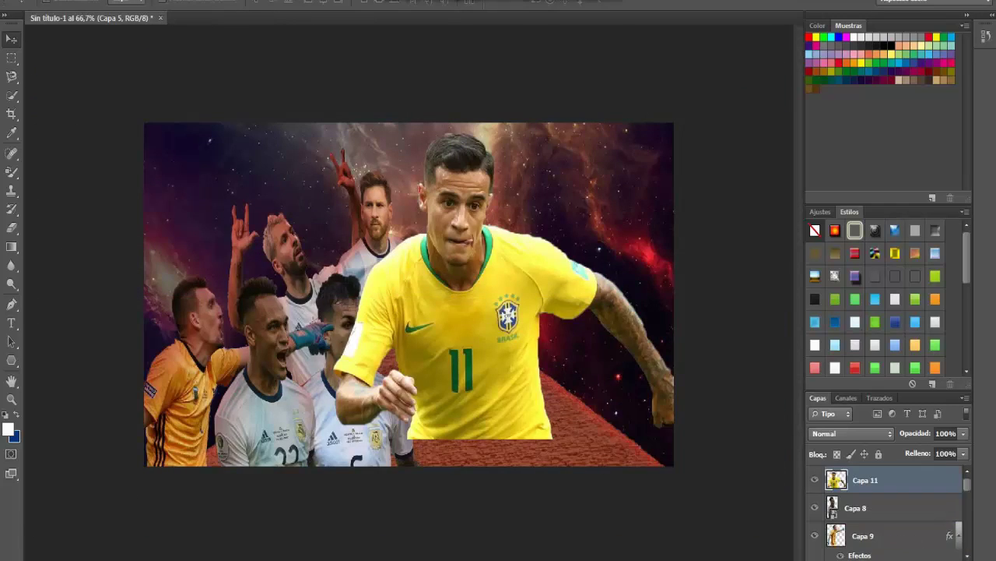
Step: Convert the number 11 cutout to a smart object, then shrink, tilt and place him behind the pyramid's upper right slope
right_click(902, 480)
key(Escape)
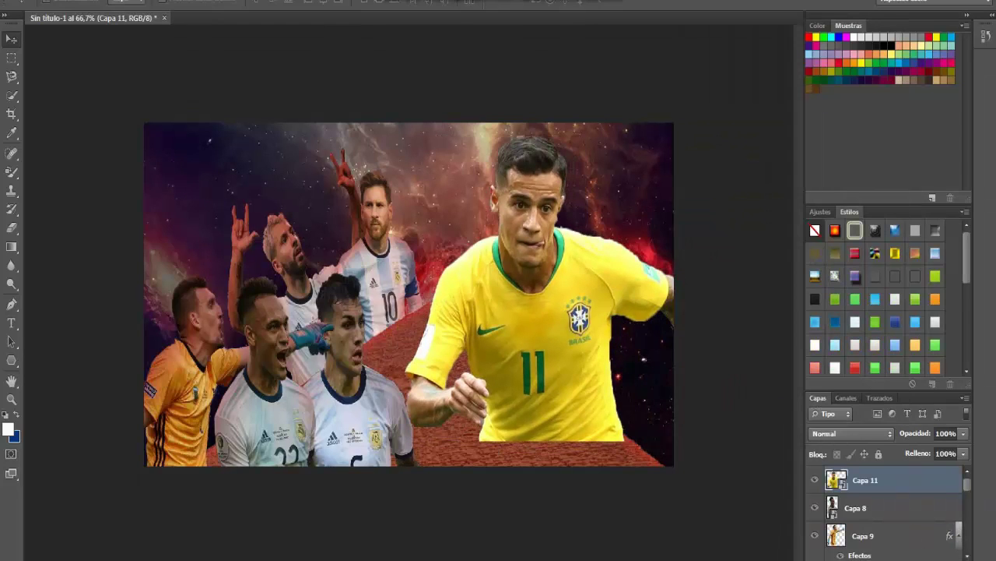
drag(864, 479, 860, 551)
drag(761, 135, 654, 257)
drag(642, 171, 582, 159)
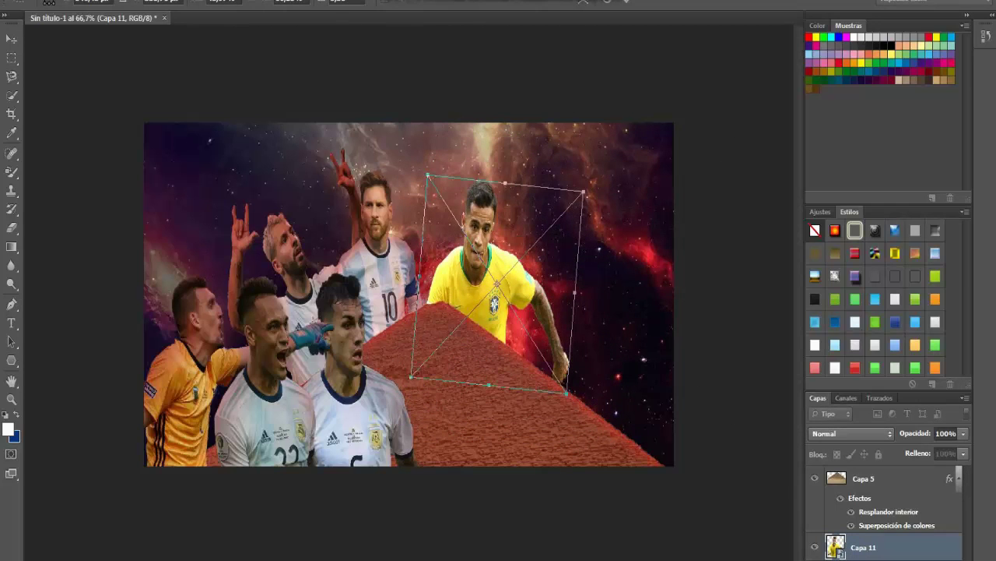
key(Return)
mouse_move(499, 215)
mouse_down()
mouse_move(502, 207)
mouse_move(509, 222)
mouse_up()
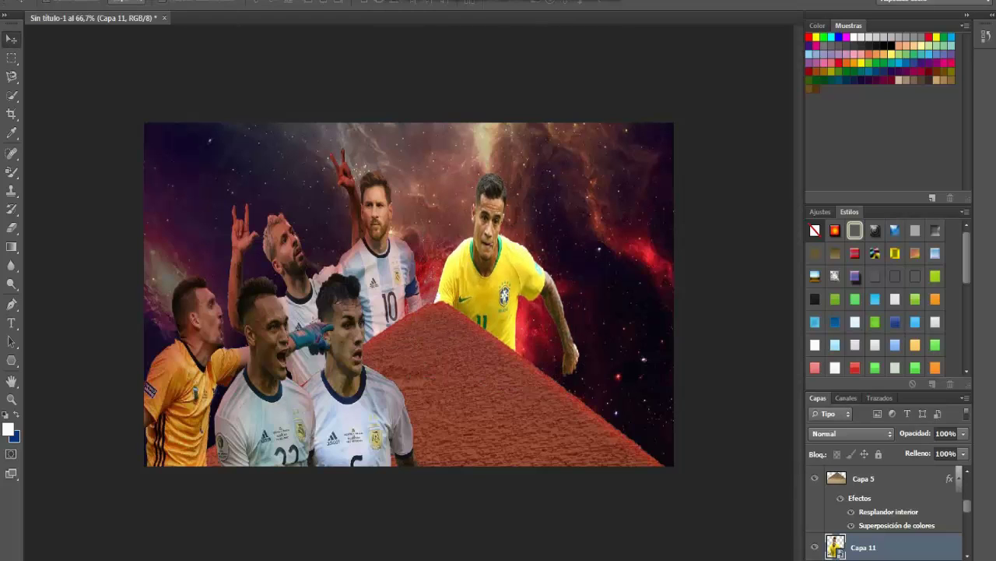
Step: Add a red inner shadow to the number 11 footballer in Multiply mode with 75% opacity and 150 px size
right_click(864, 546)
click(895, 3)
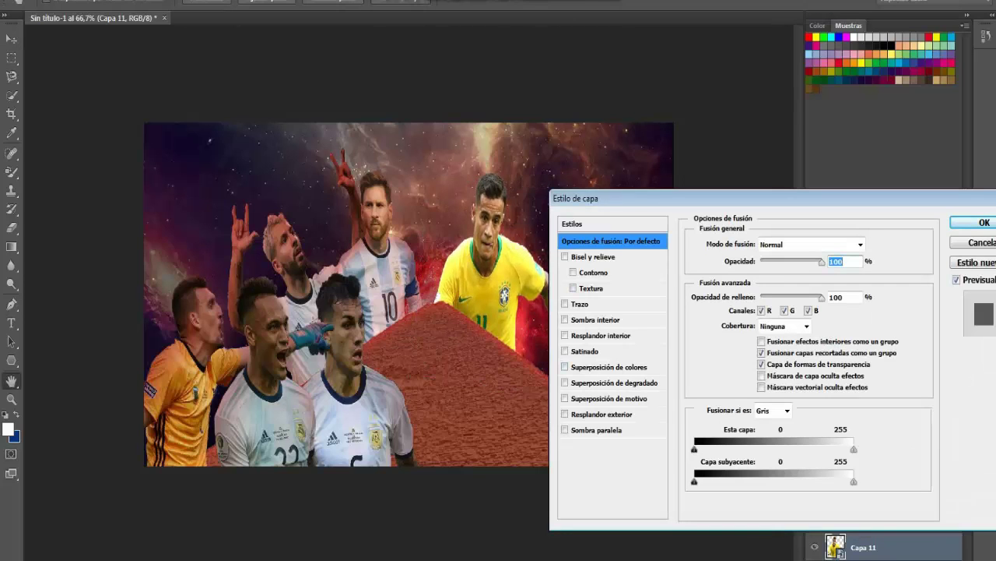
click(595, 319)
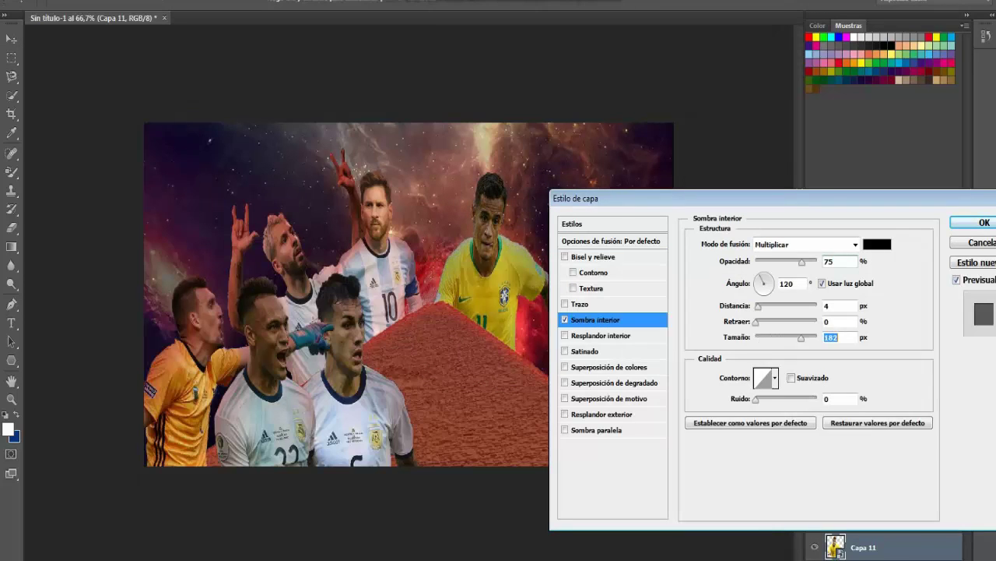
click(877, 244)
click(712, 311)
click(872, 249)
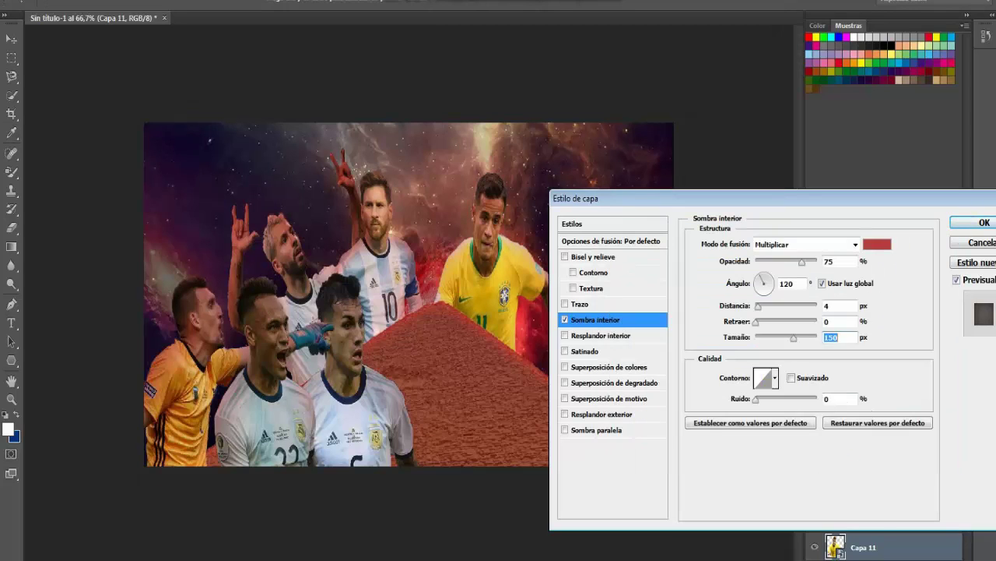
key(Return)
Step: Open the image Gabriel-Jesús.jpg from the Brasil folder
click(35, 2)
click(47, 4)
click(372, 94)
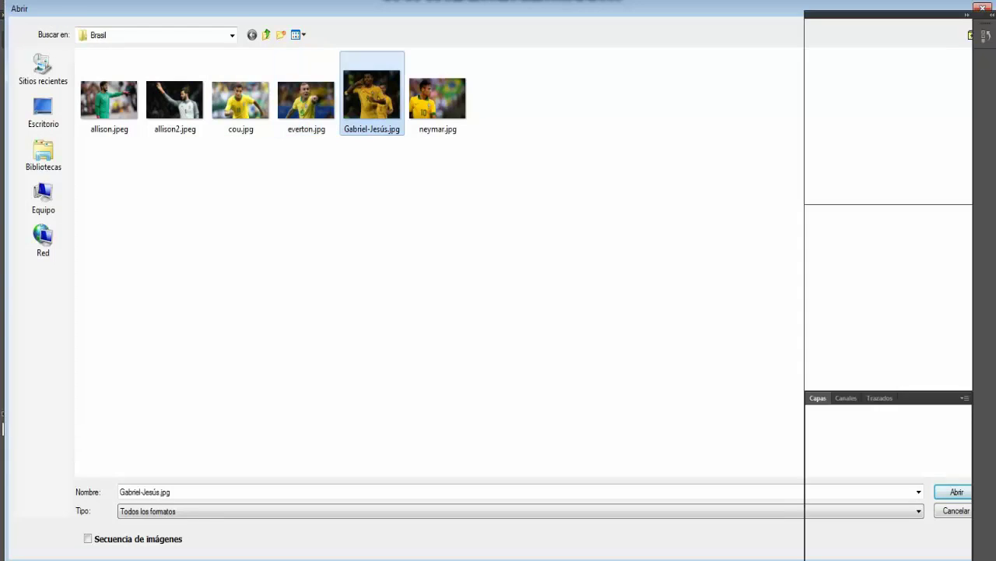
key(Return)
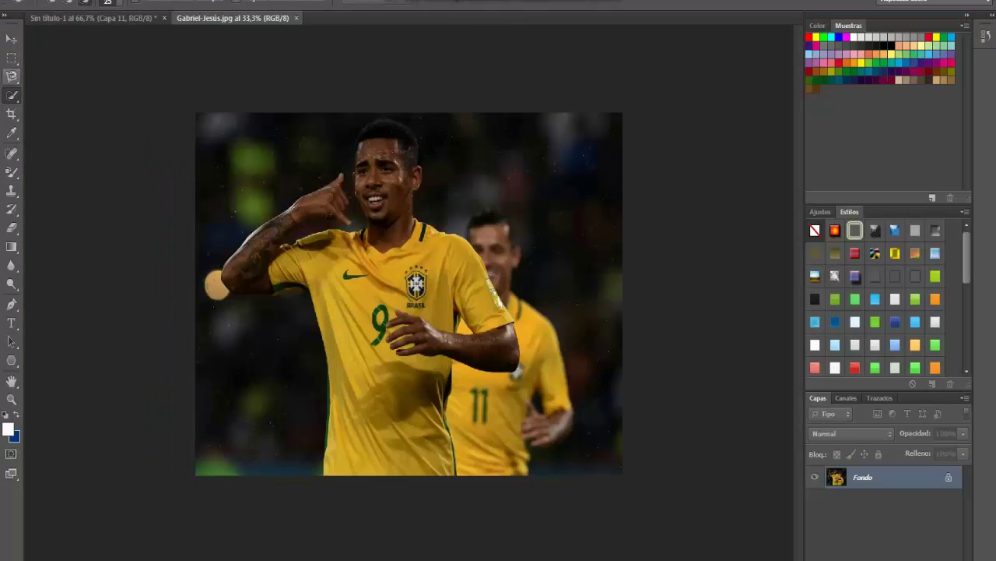
Step: Select the number 9 footballer using Quick Selection with a 50 px brush and copy him to a new layer
click(118, 2)
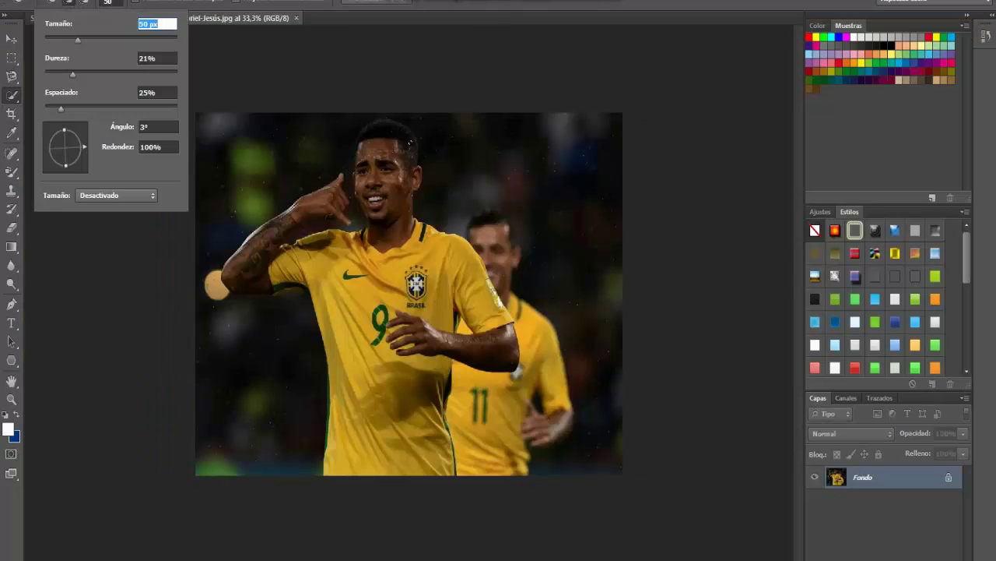
key(Return)
mouse_move(383, 344)
mouse_down()
mouse_move(399, 353)
mouse_move(432, 331)
mouse_up()
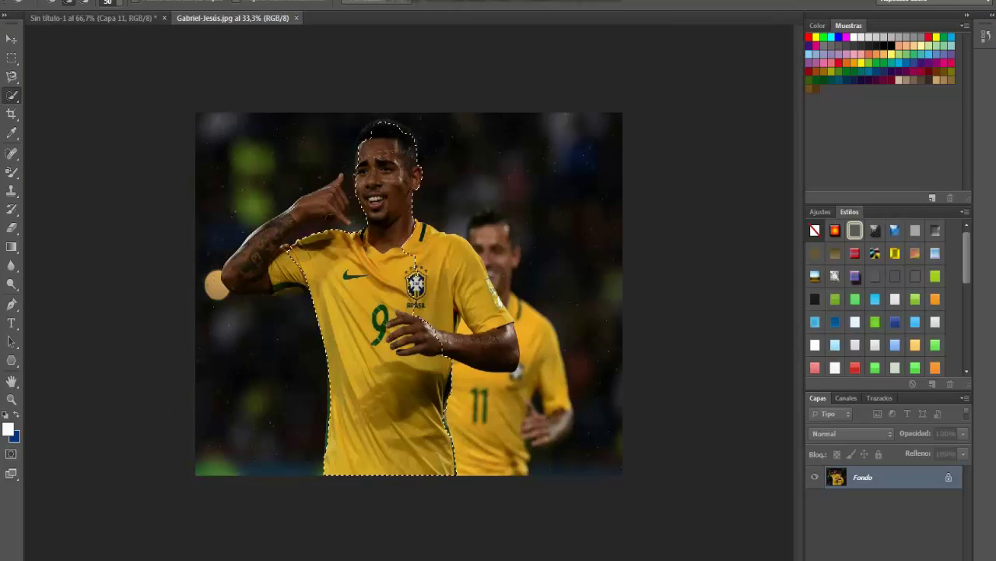
drag(472, 288, 498, 335)
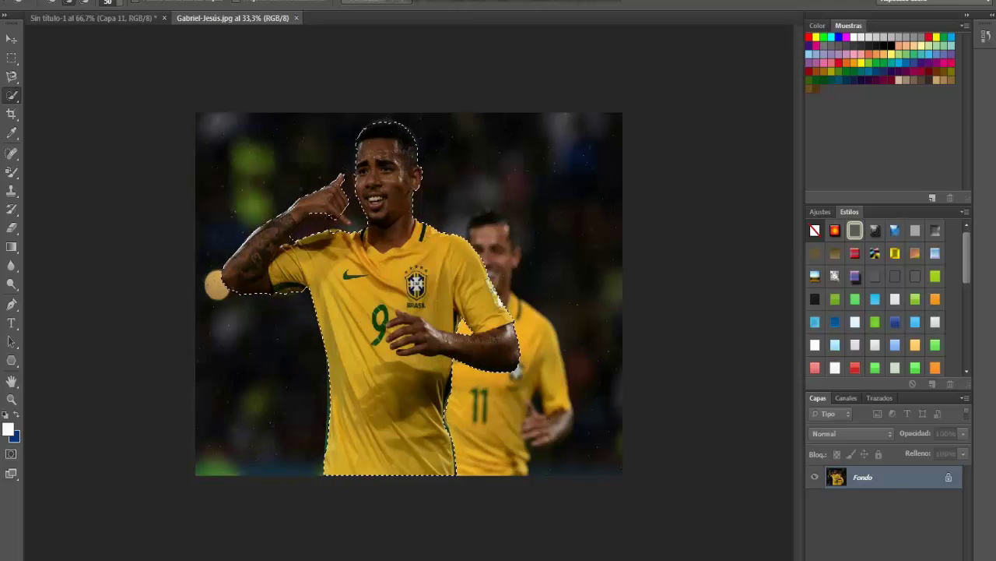
click(119, 3)
key(Return)
key(ctrl+j)
Step: Bring the number 9 cutout into the montage and close Gabriel-Jesús.jpg without saving
key(v)
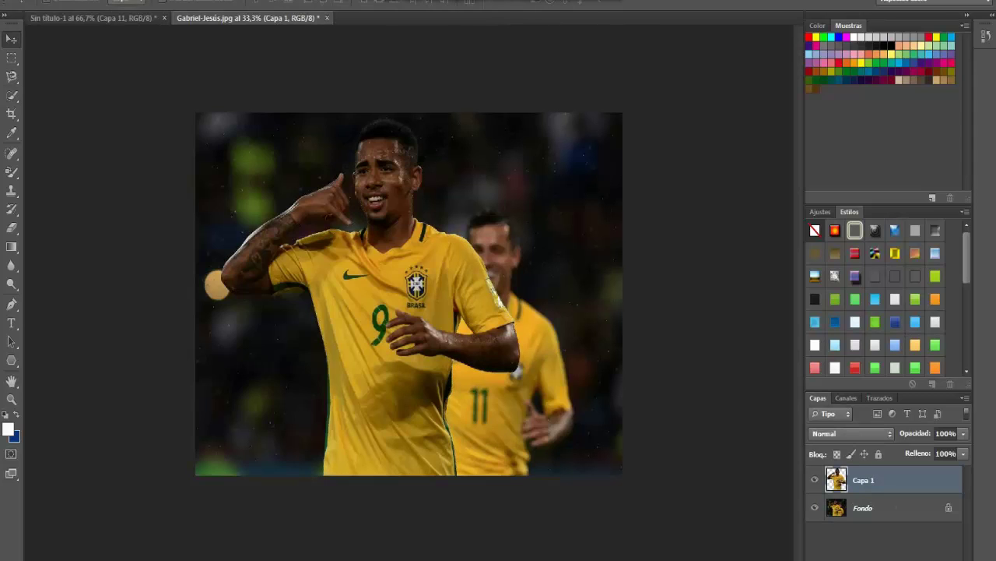
drag(417, 288, 475, 334)
click(327, 17)
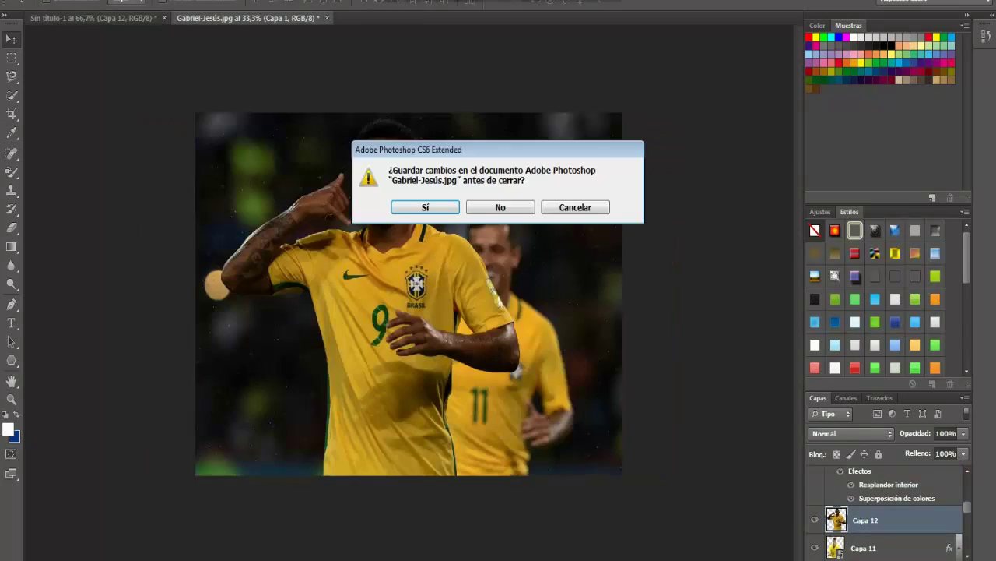
click(501, 207)
Step: Convert the number 9 cutout to a smart object, then shrink, tilt and place him behind the pyramid's right slope, beside number 11
right_click(864, 520)
click(856, 52)
key(ctrl+t)
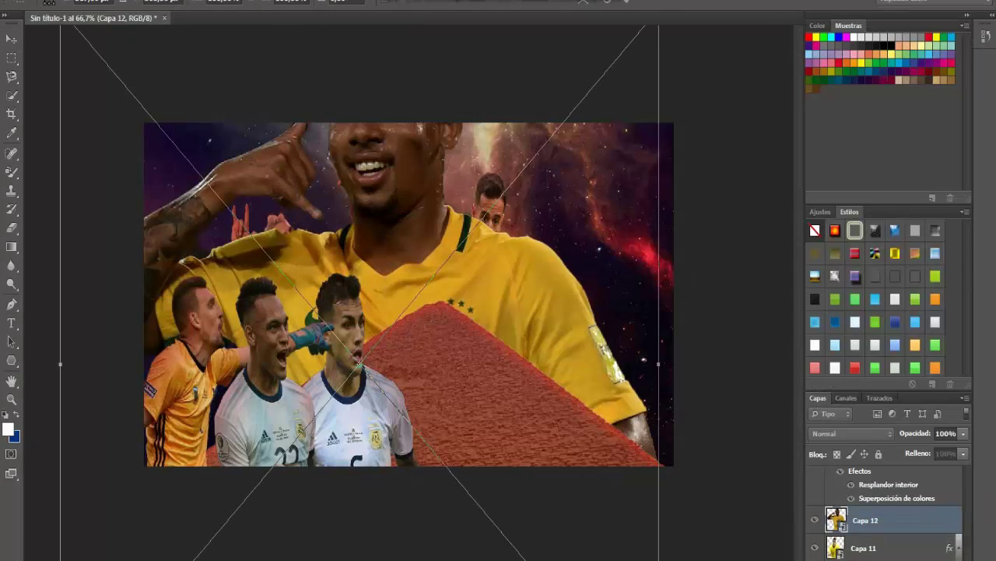
drag(659, 25, 145, 445)
drag(90, 506, 580, 278)
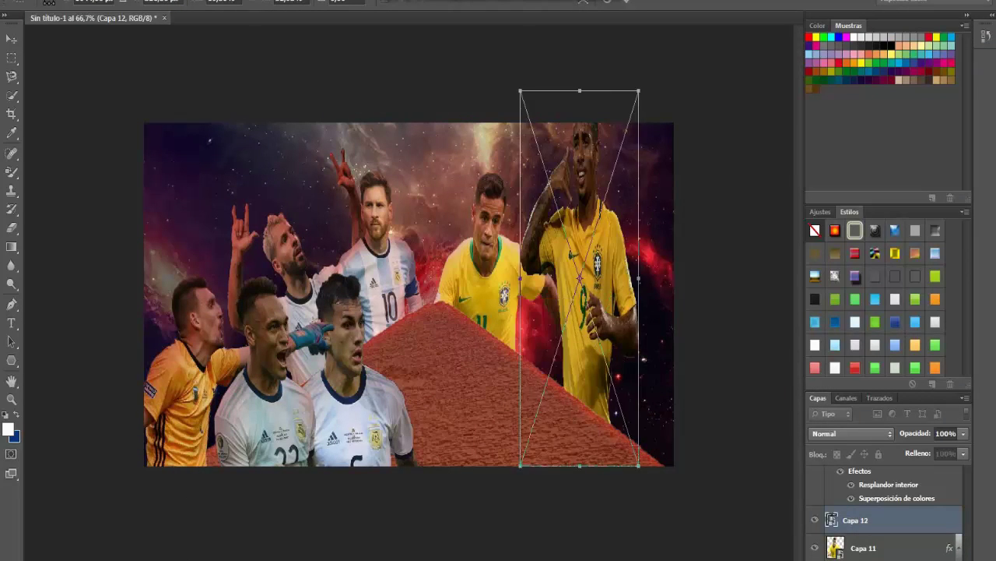
drag(638, 91, 555, 238)
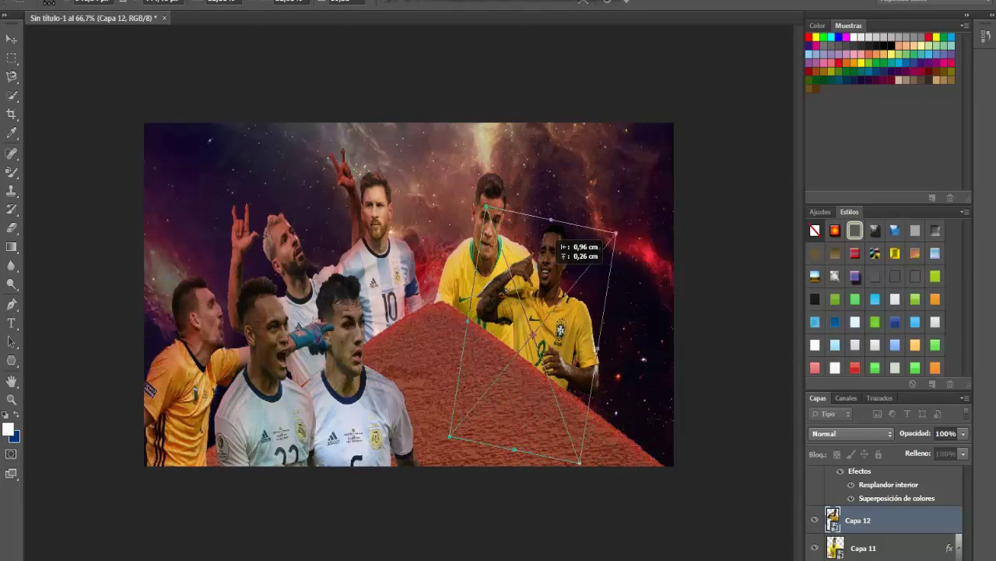
key(Return)
Step: Add an enlarged inner shadow in red #ea2537 to the number 9 footballer's layer
right_click(864, 520)
double_click(896, 520)
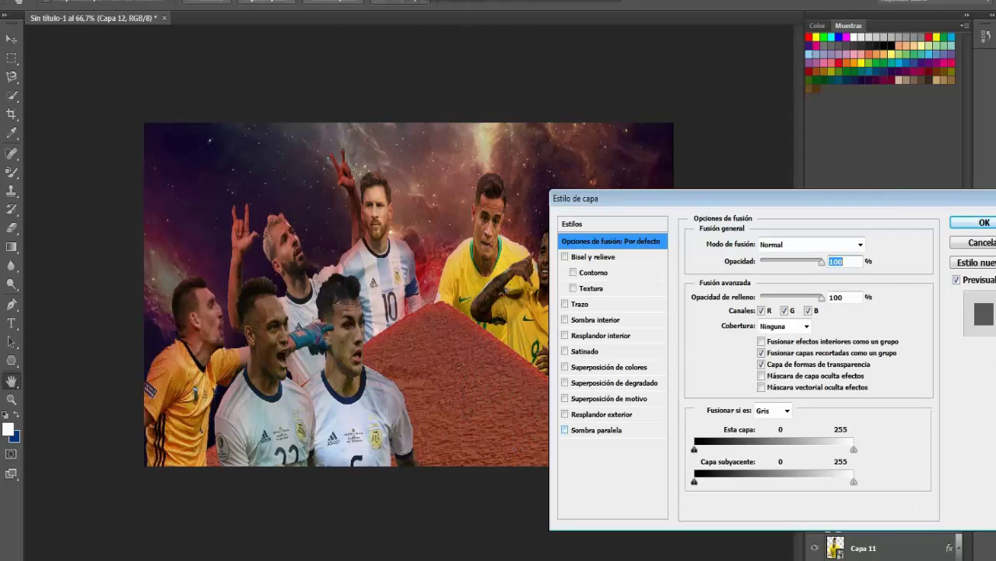
click(609, 367)
click(595, 319)
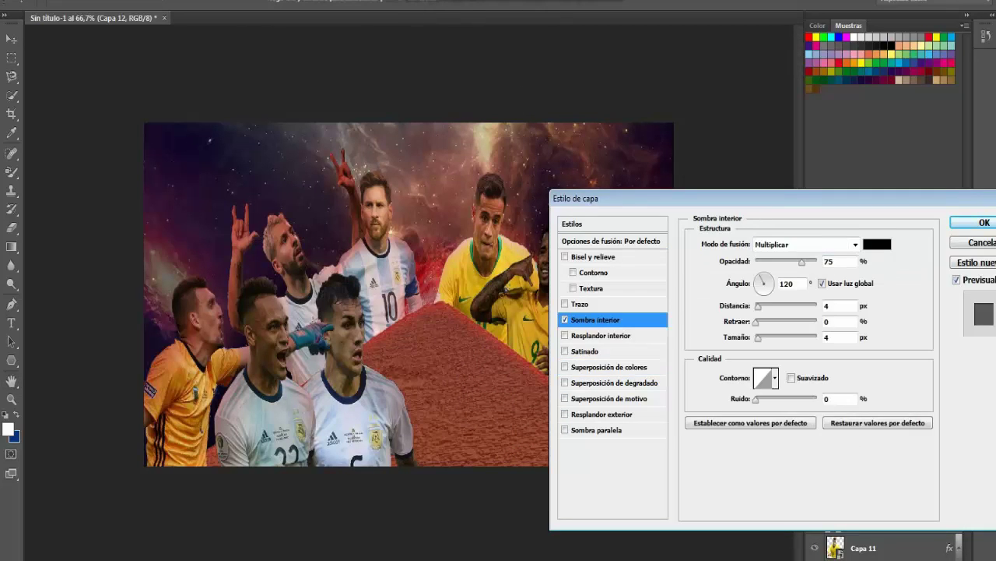
drag(591, 198, 387, 355)
mouse_move(555, 493)
mouse_down()
mouse_move(577, 493)
mouse_move(567, 492)
mouse_up()
click(675, 400)
click(567, 334)
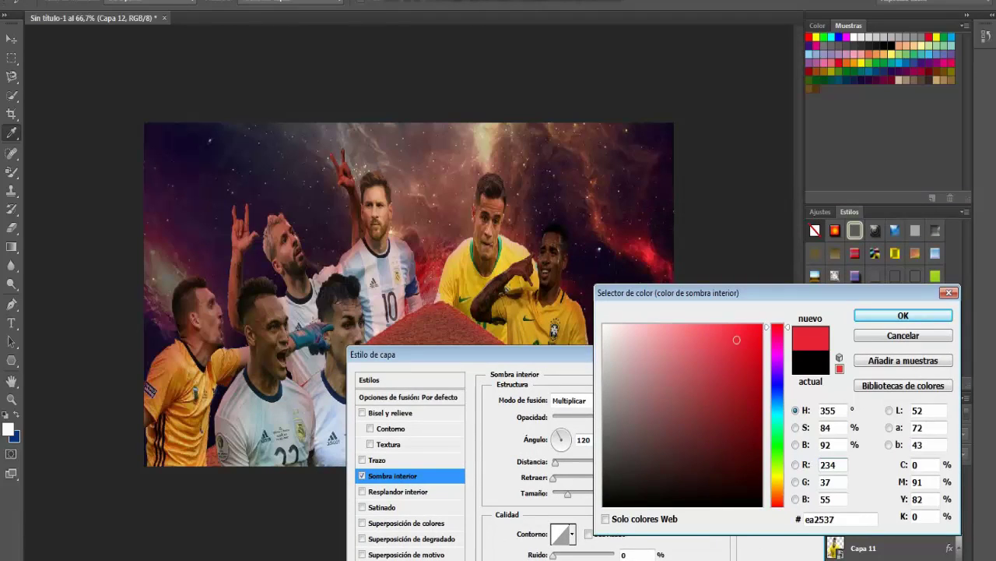
click(903, 316)
click(906, 312)
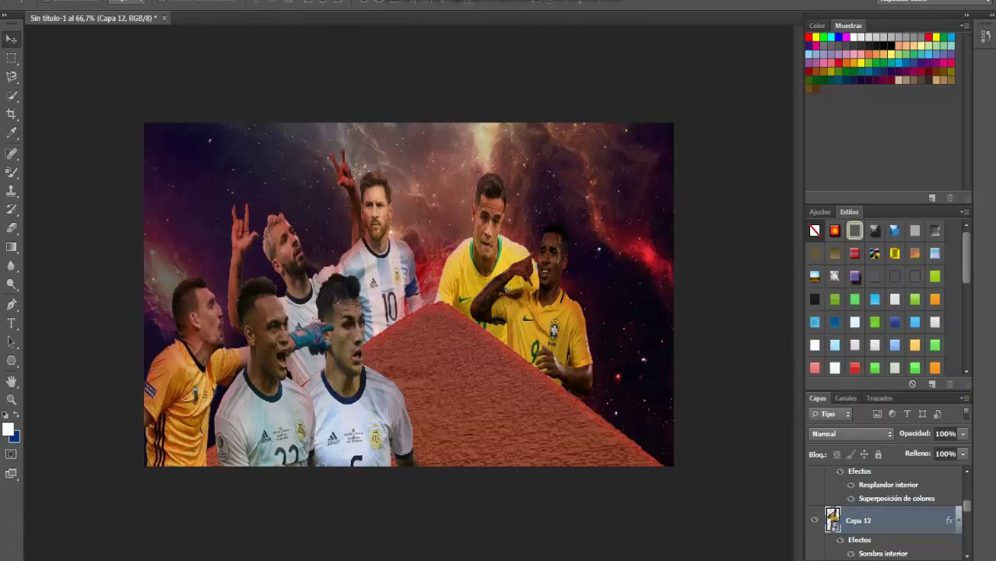
Step: Open the image everton.jpg from the Brasil folder
key(ctrl+o)
click(306, 99)
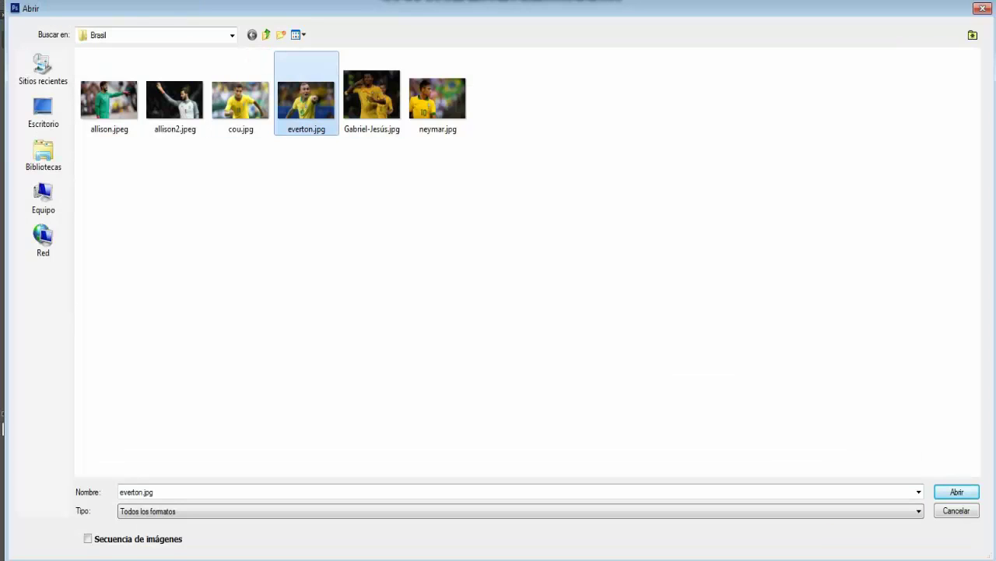
key(Return)
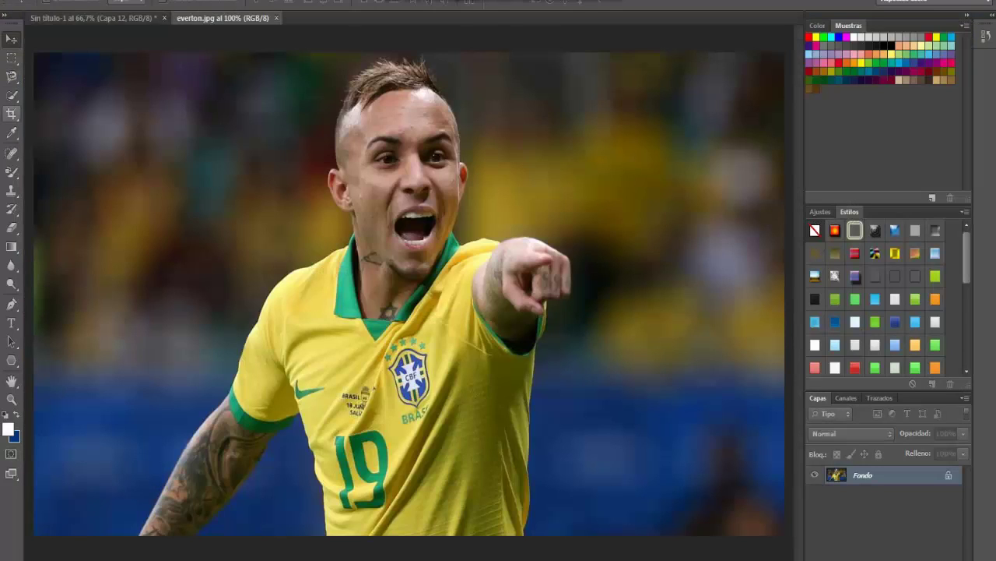
Step: Select the number 19 footballer, including his pointing hand and tattooed arm, using Quick Selection and copy him to a new layer
key(w)
click(109, 2)
key(Return)
drag(385, 113, 432, 116)
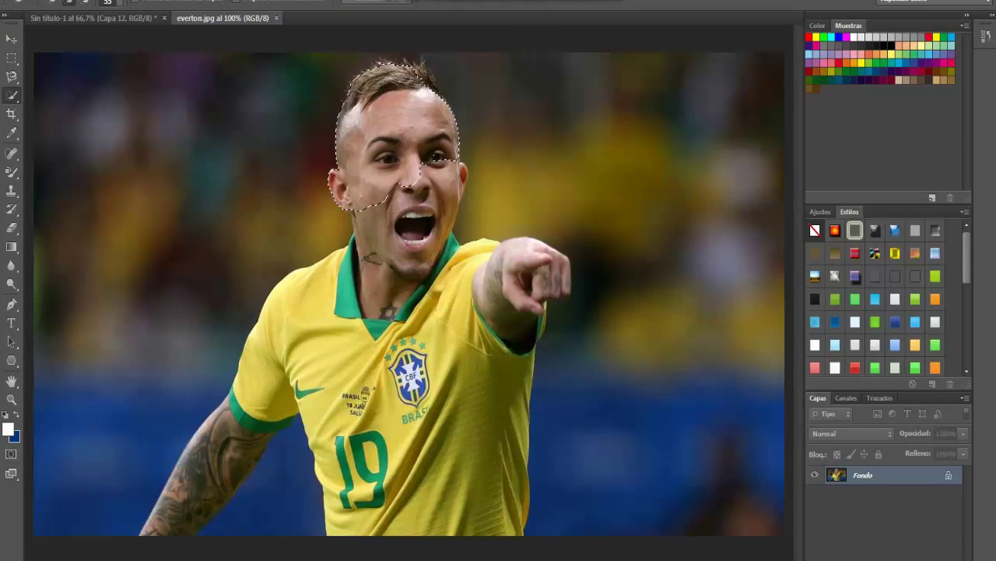
mouse_move(412, 183)
mouse_down()
mouse_move(378, 296)
mouse_move(383, 319)
mouse_up()
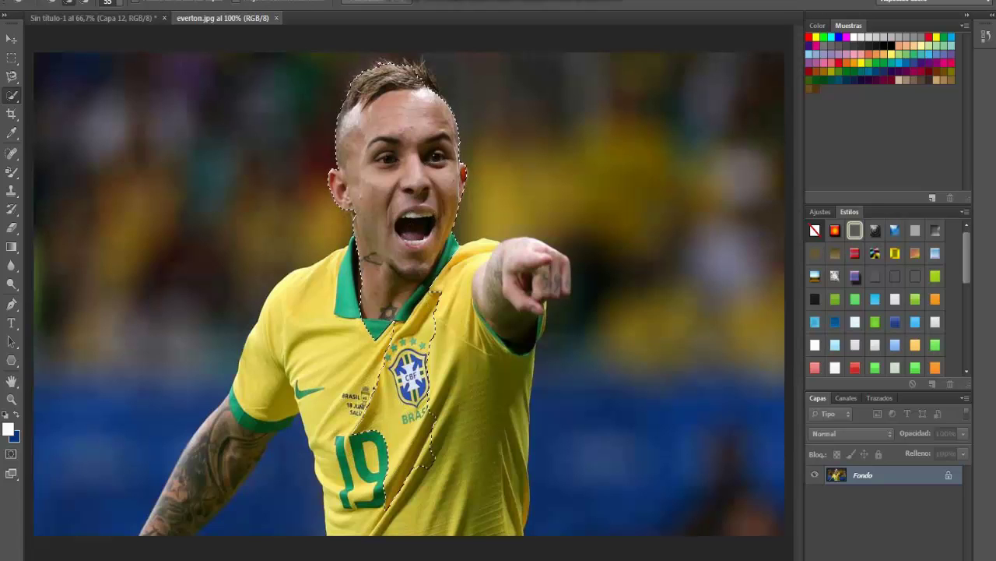
mouse_move(421, 436)
mouse_down()
mouse_move(370, 467)
mouse_move(366, 327)
mouse_move(537, 264)
mouse_move(499, 506)
mouse_up()
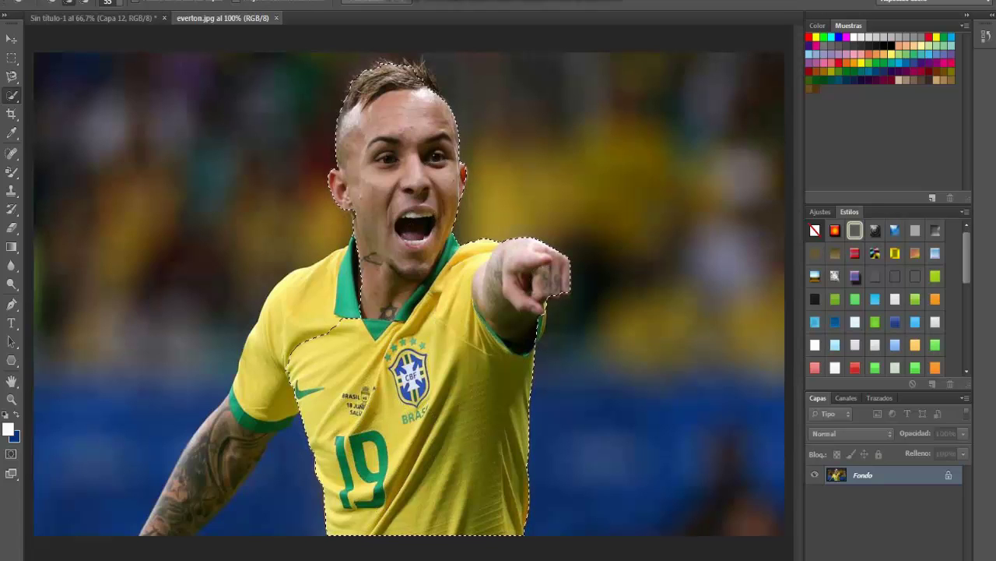
mouse_move(233, 405)
mouse_down()
mouse_move(179, 499)
mouse_move(280, 311)
mouse_up()
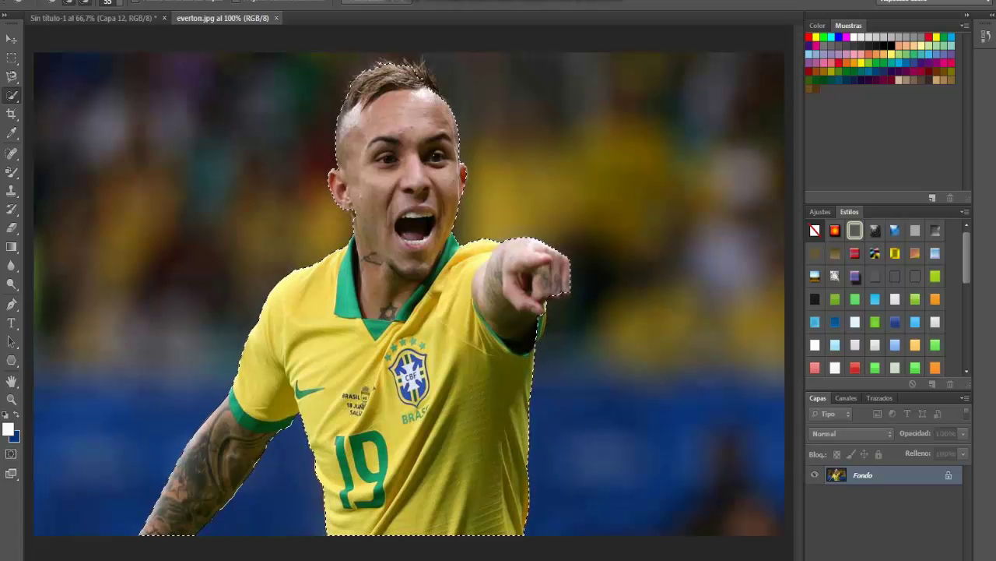
key(ctrl+j)
Step: Bring the number 19 cutout into the montage and close everton.jpg without saving
key(v)
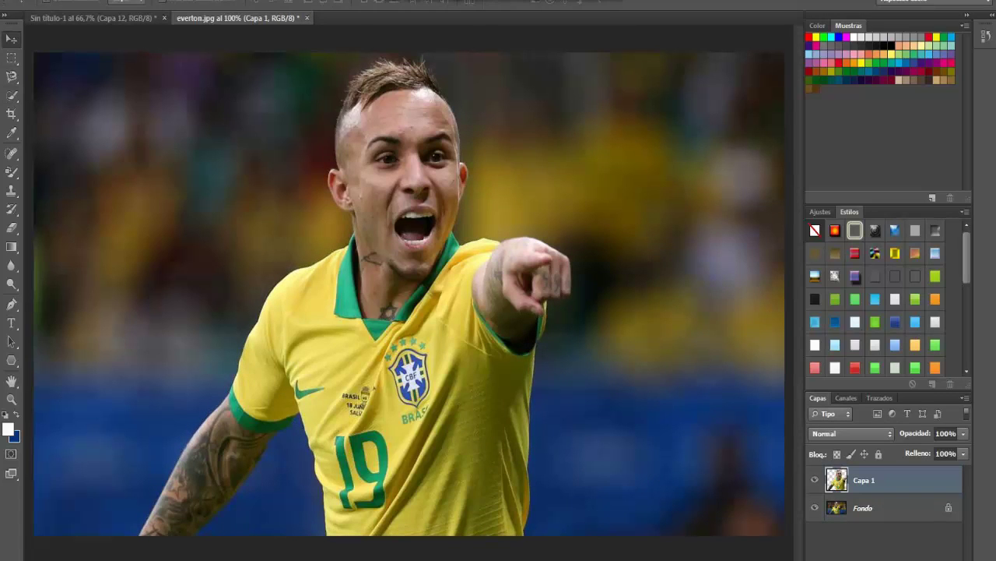
drag(450, 300, 654, 333)
click(306, 18)
click(505, 207)
Step: Convert the number 19 cutout to a smart object, shrink it, and place it in front of the pyramid's right half
right_click(864, 520)
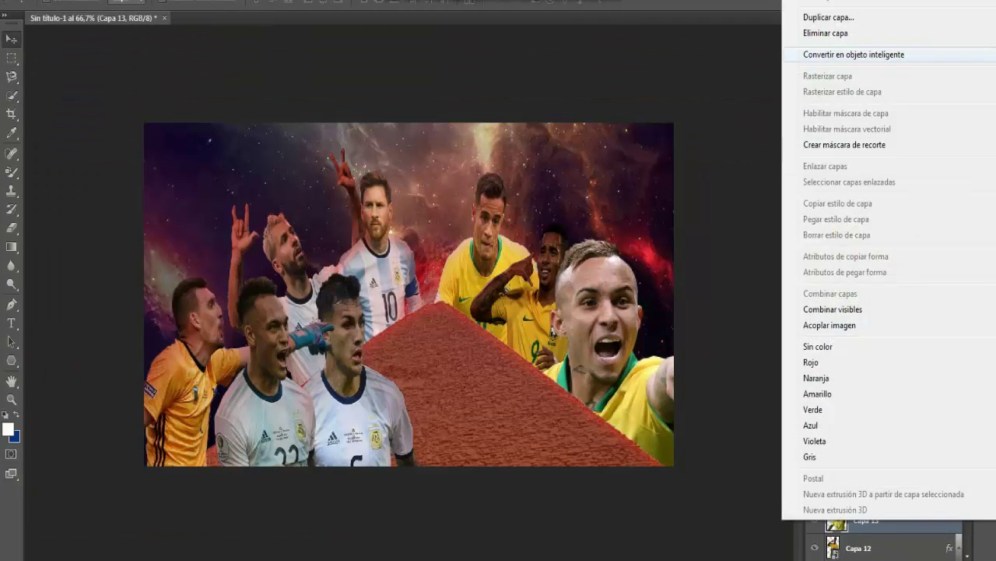
click(854, 55)
key(ctrl+t)
drag(674, 234, 602, 275)
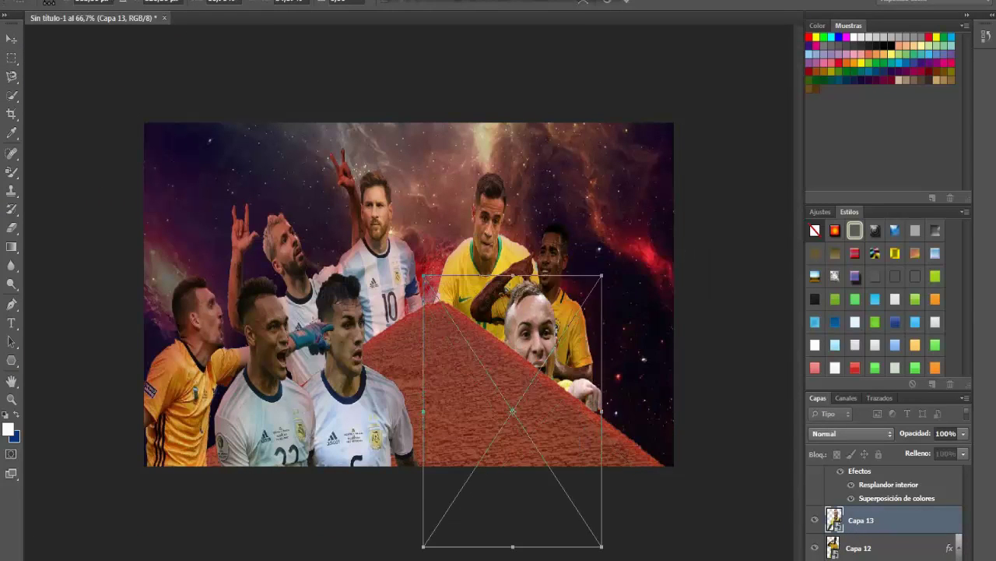
drag(545, 304, 512, 269)
key(Return)
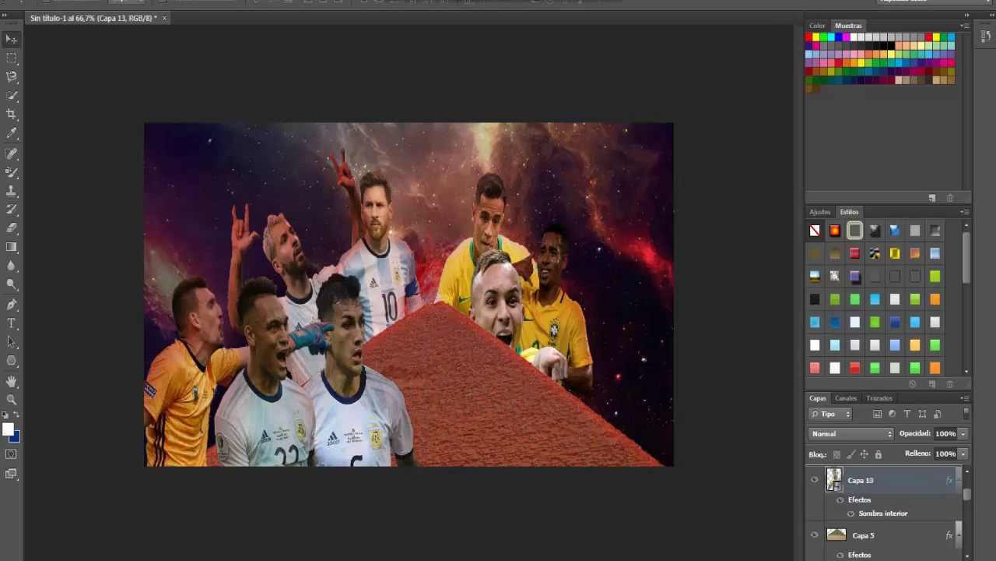
key(ctrl+shift+bracketright)
drag(508, 380, 511, 408)
Step: Add an inner shadow in red to the number 19 footballer's layer
right_click(883, 480)
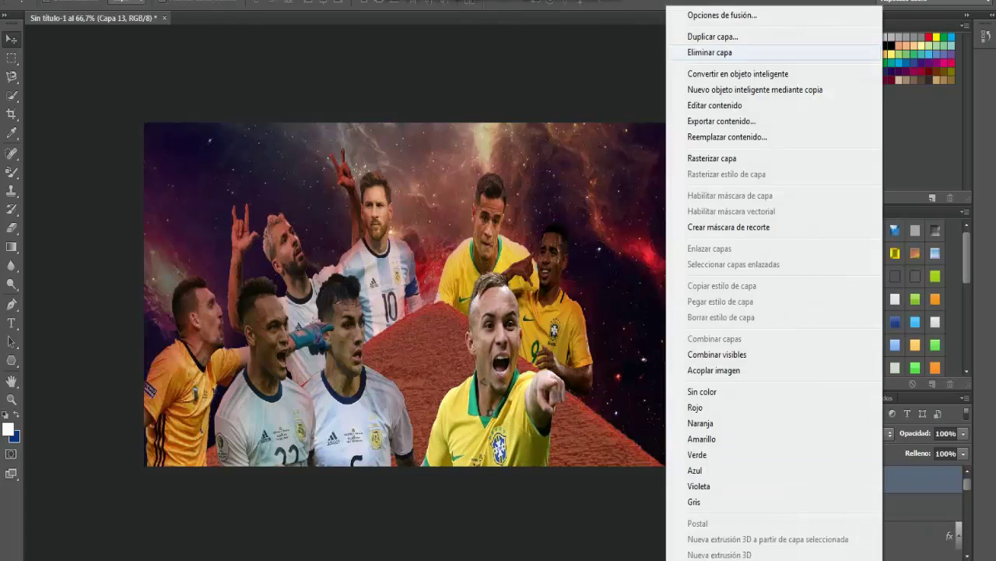
click(723, 14)
drag(537, 334, 701, 274)
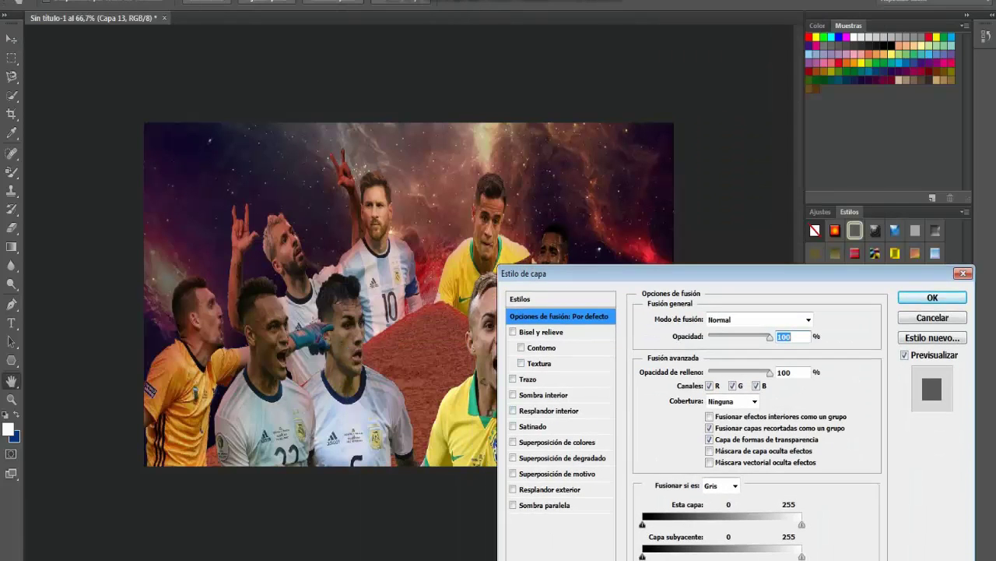
click(543, 394)
click(825, 319)
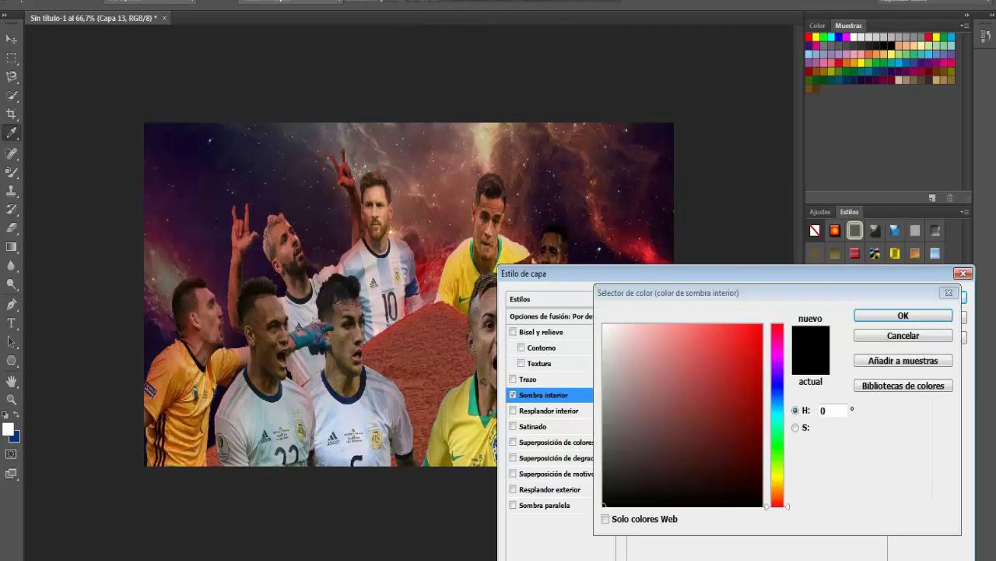
click(734, 345)
click(703, 385)
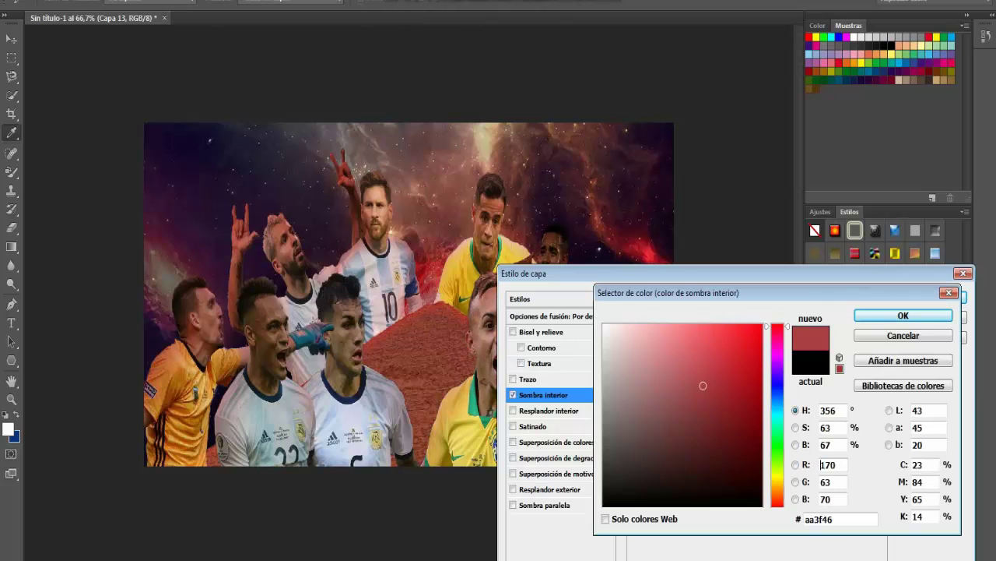
text(255)
key(Return)
key(Return)
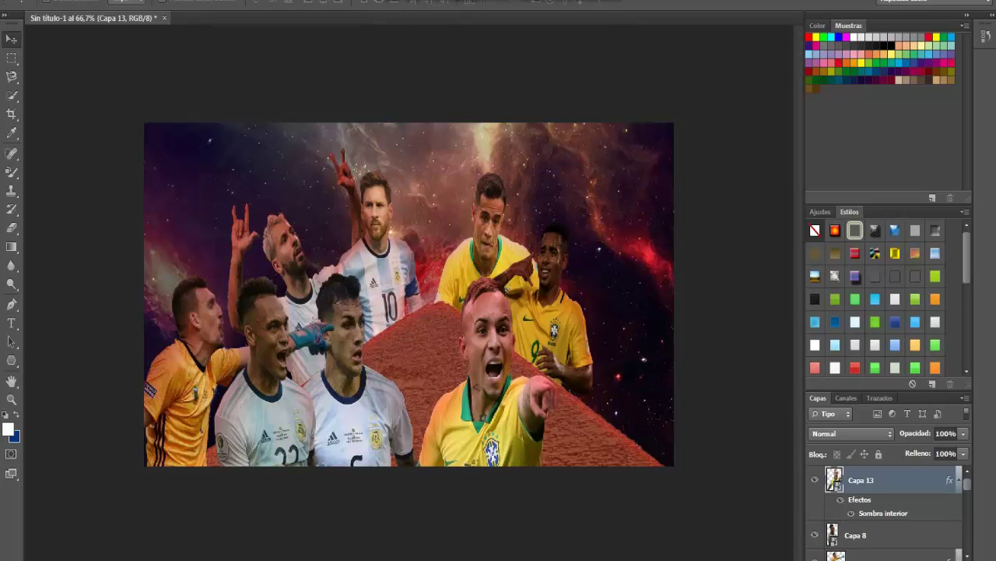
Step: Open allison2.jpeg and copy the goalkeeper, selected with Quick Selection, to a new layer
click(39, 2)
click(175, 94)
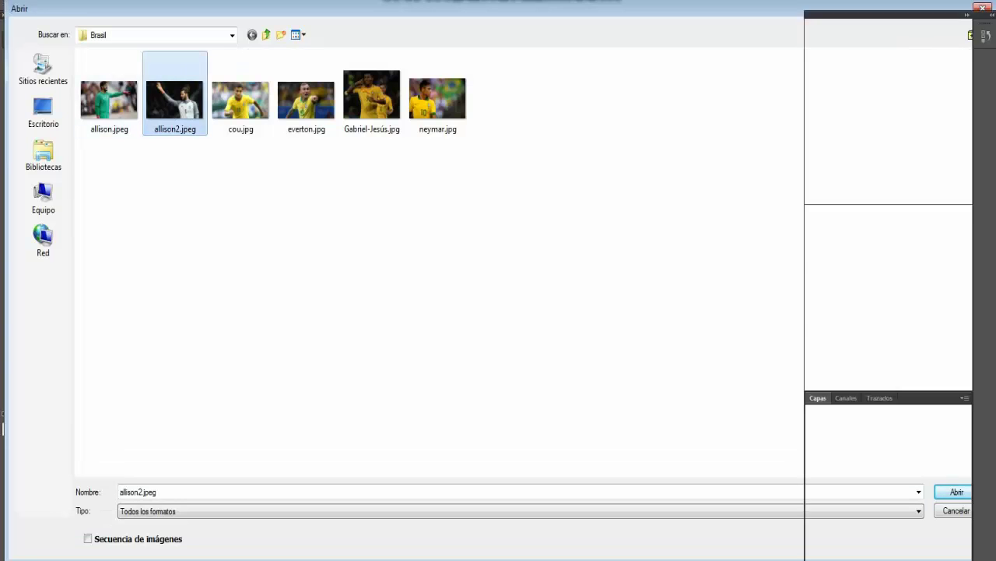
key(Return)
key(w)
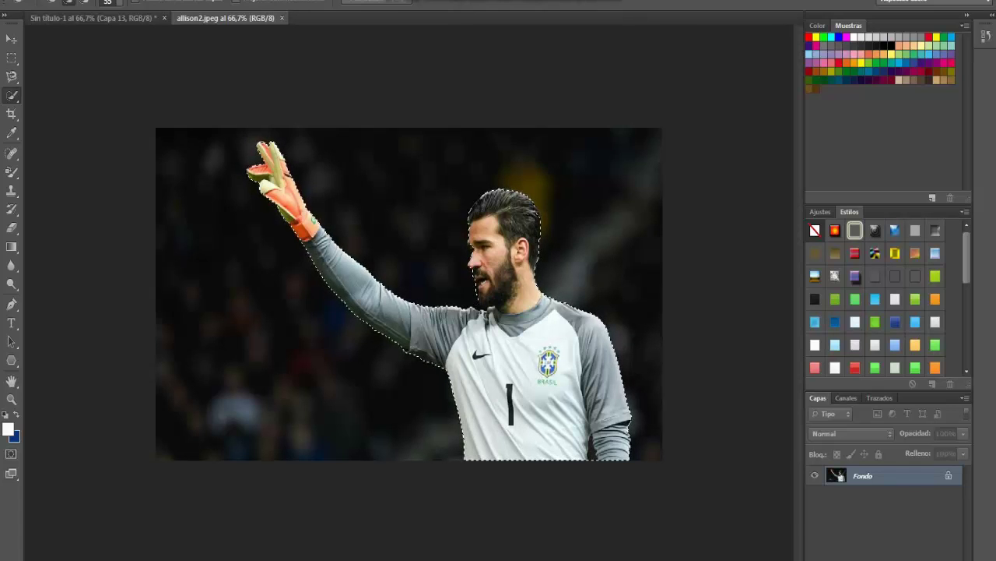
key(ctrl+j)
Step: Bring the Brazil goalkeeper cutout into the montage and close allison2.jpeg without saving
key(v)
drag(483, 280, 452, 326)
click(313, 18)
click(506, 205)
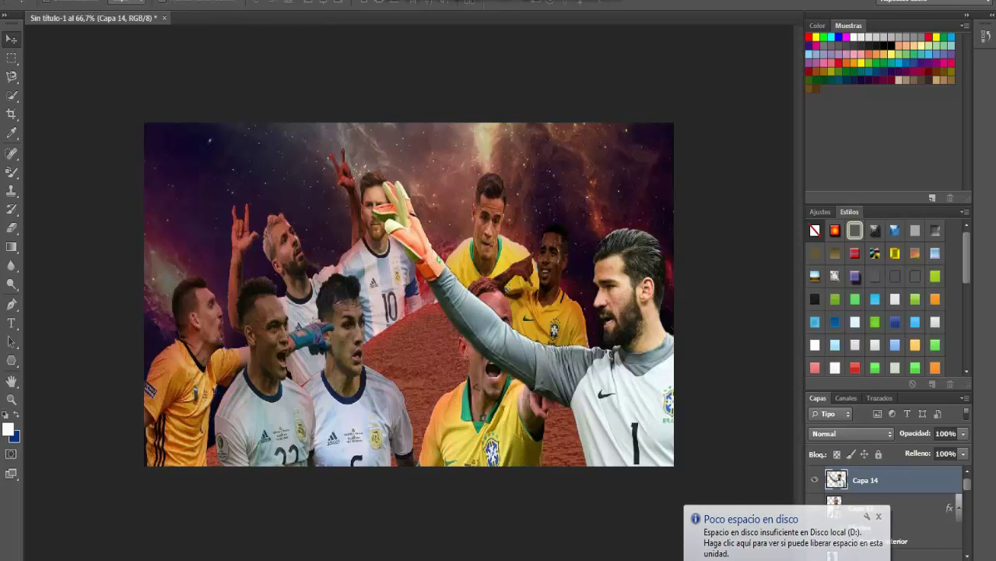
Step: Convert the Brazil goalkeeper cutout to a smart object, shrink it, and place it at the montage's right edge beside number 9
right_click(890, 480)
key(Escape)
key(ctrl+t)
drag(367, 178, 537, 206)
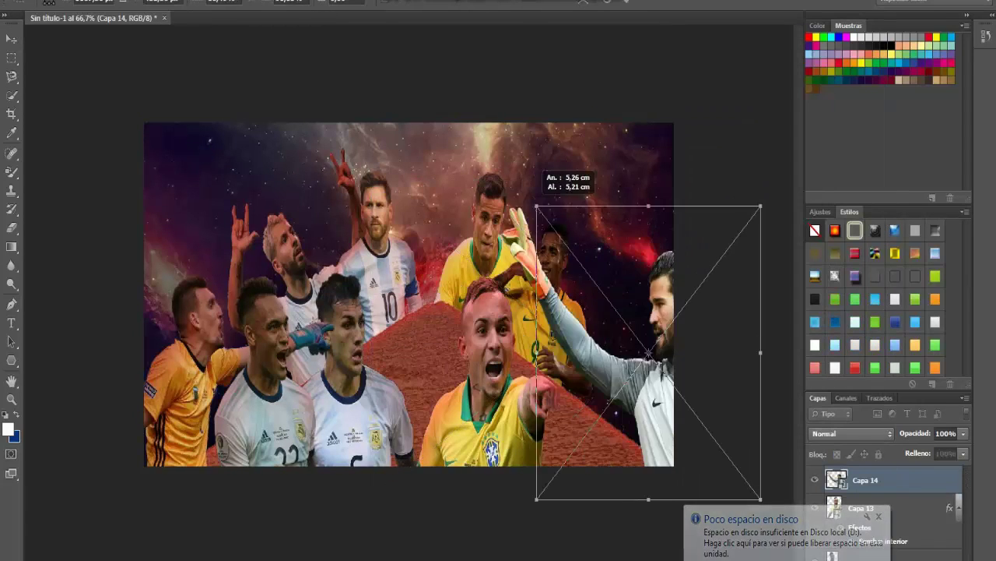
drag(657, 300, 589, 301)
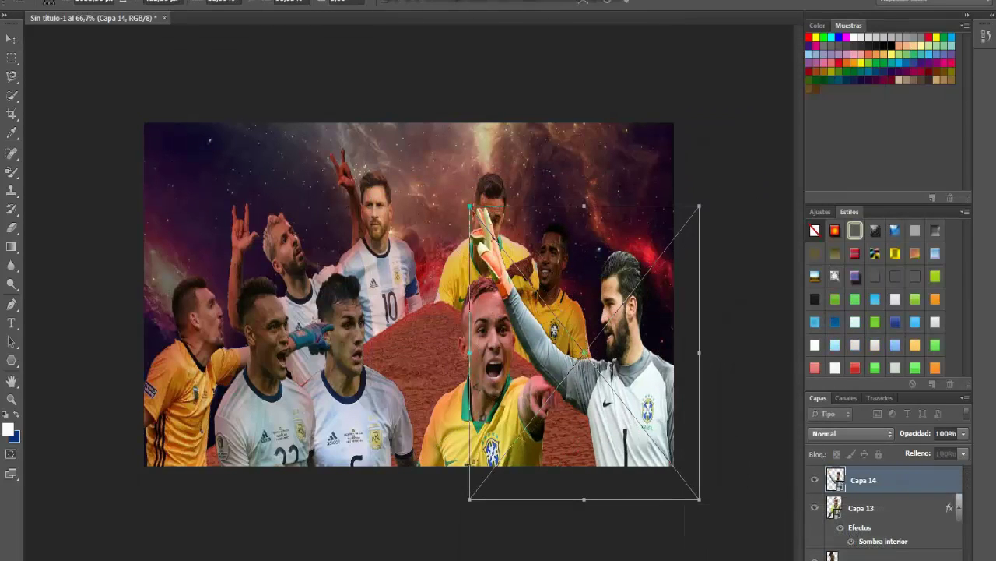
key(Return)
Step: Reorder the layers so the Brazil goalkeeper stands behind both the pyramid and the number 9 footballer
key(ctrl+bracketleft)
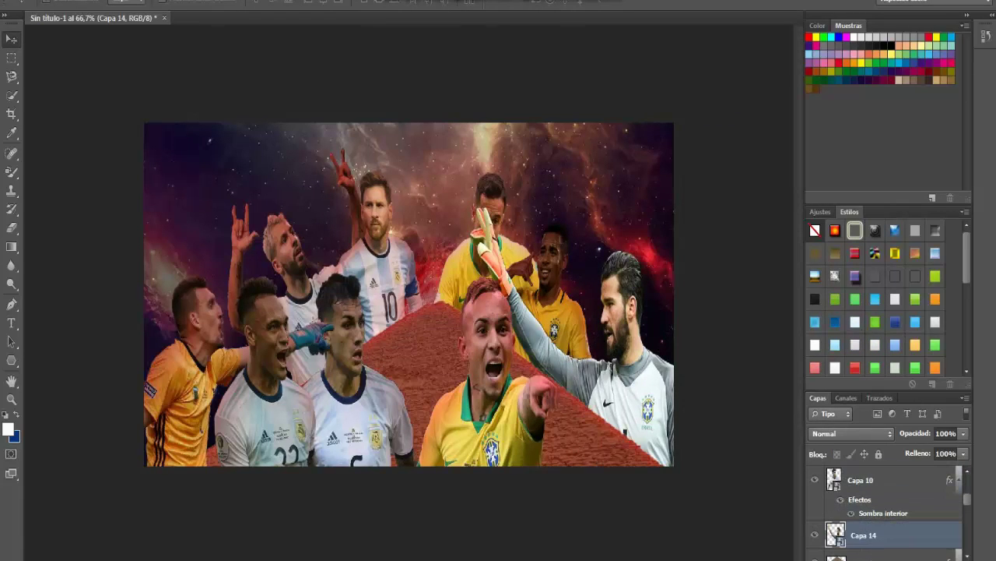
key(ctrl+bracketright)
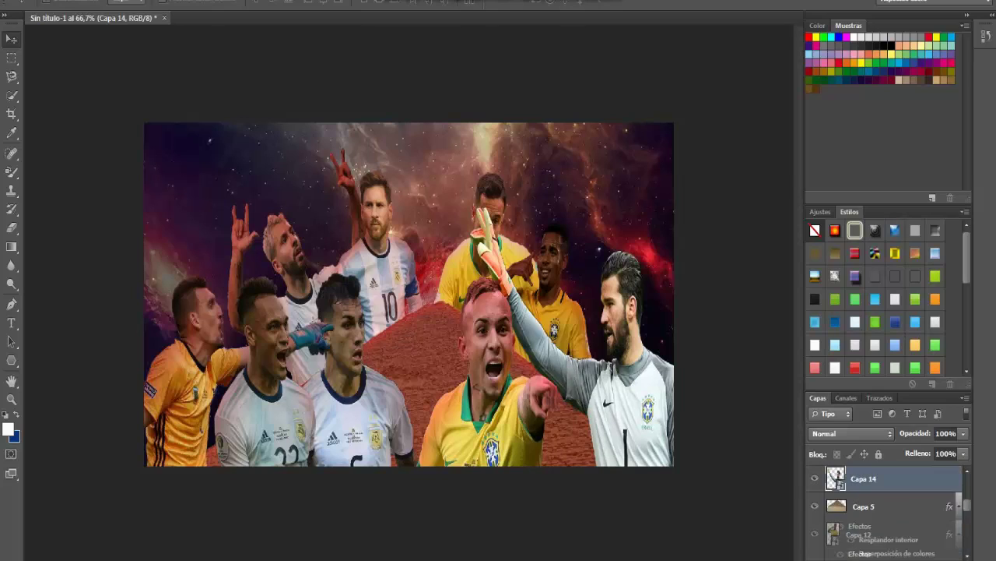
key(alt+bracketleft)
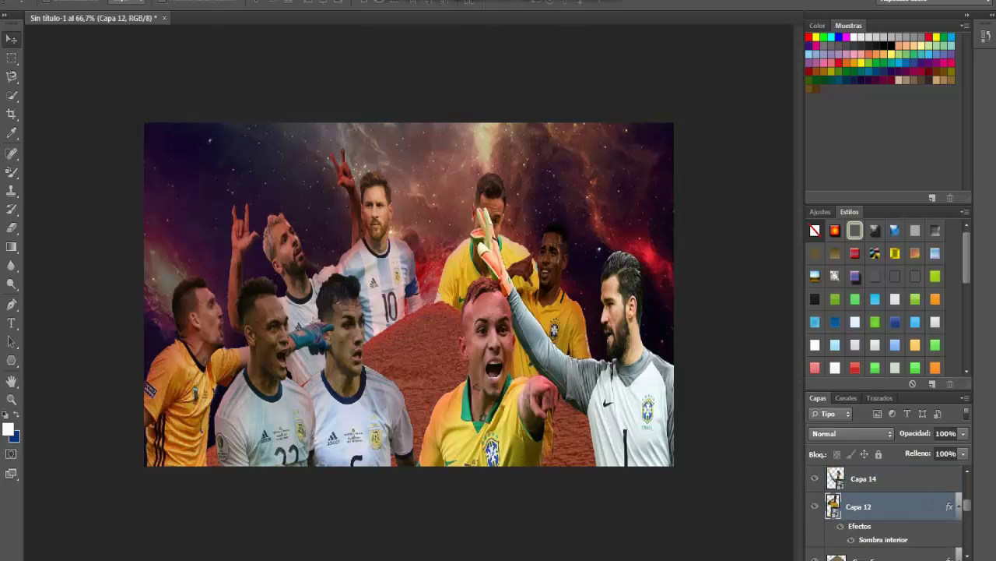
key(ctrl+bracketright)
key(alt+bracketleft)
key(alt+bracketleft)
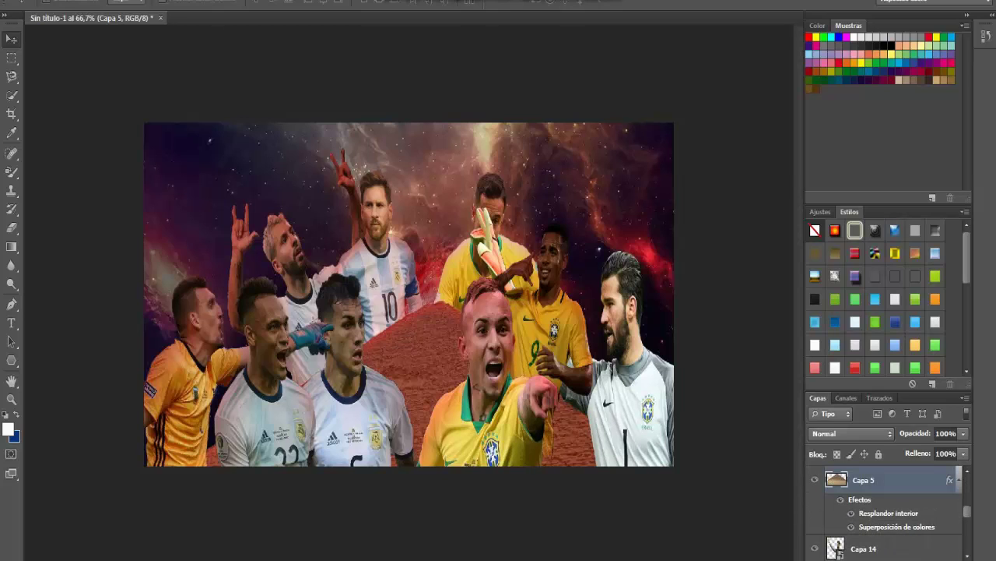
key(ctrl+bracketright)
key(ctrl+bracketright)
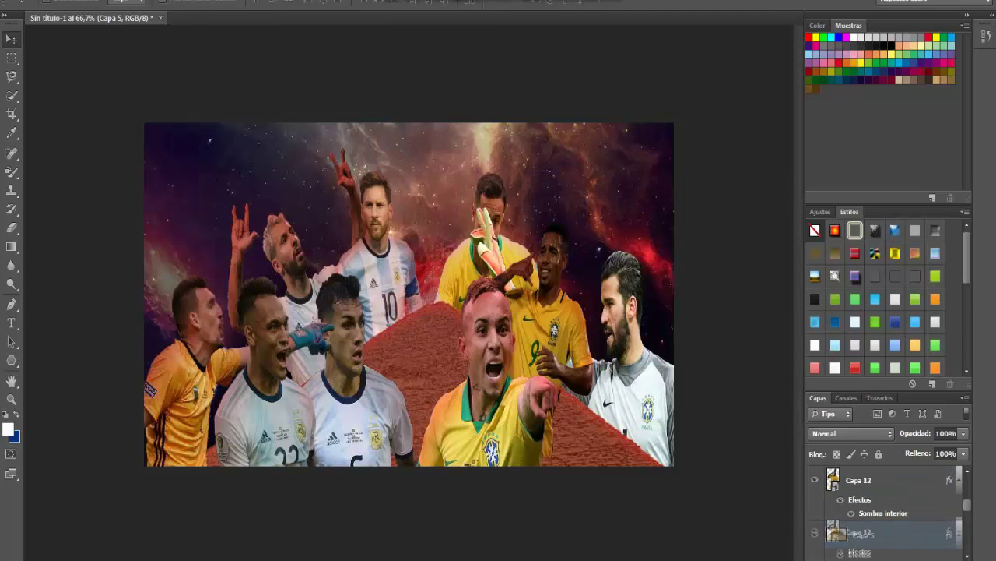
Step: Try moving the number 11 footballer's layer up, in front of the pyramid and the number 19 footballer
key(alt+bracketleft)
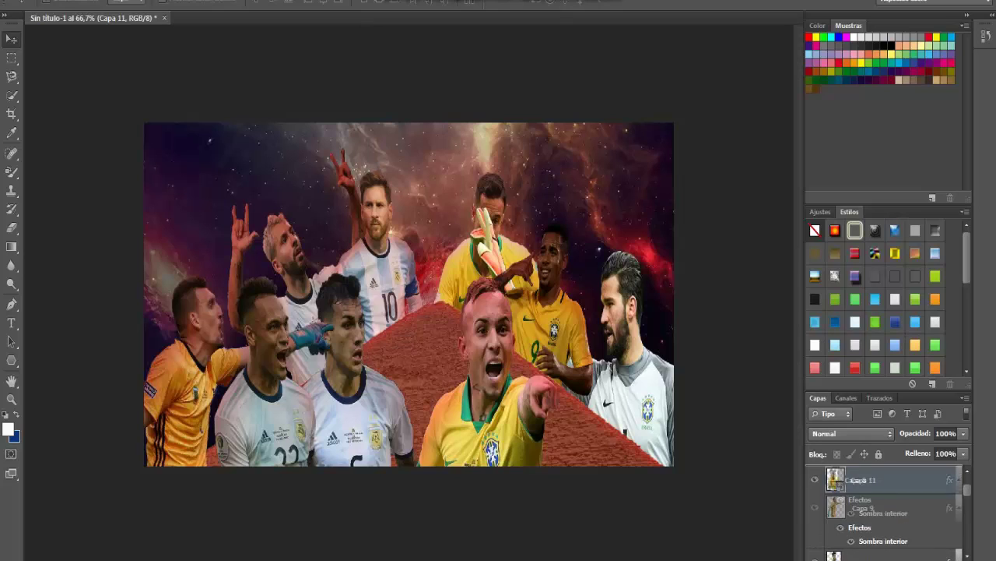
key(ctrl+bracketright)
scroll(888, 514, down, 2)
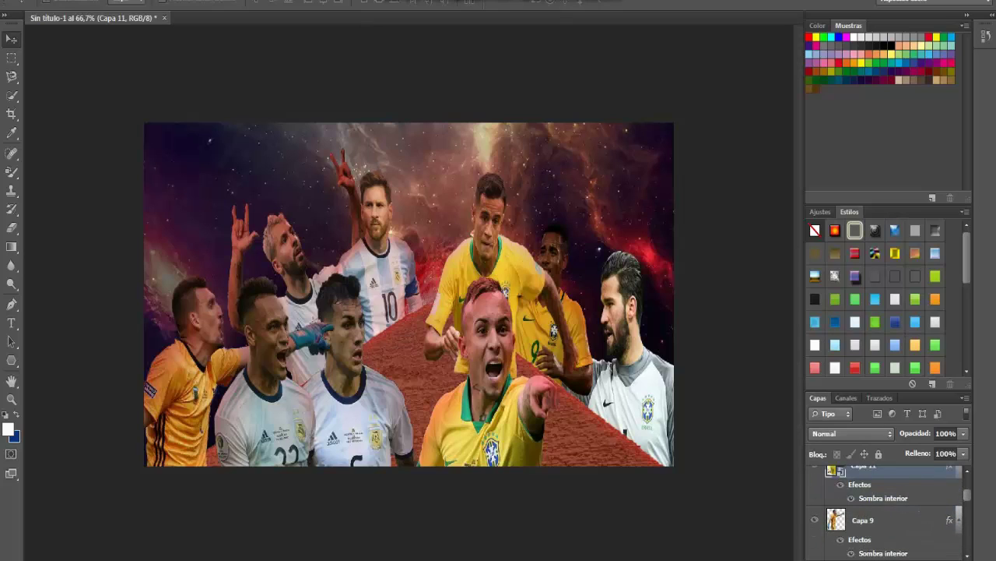
key(ctrl+bracketright)
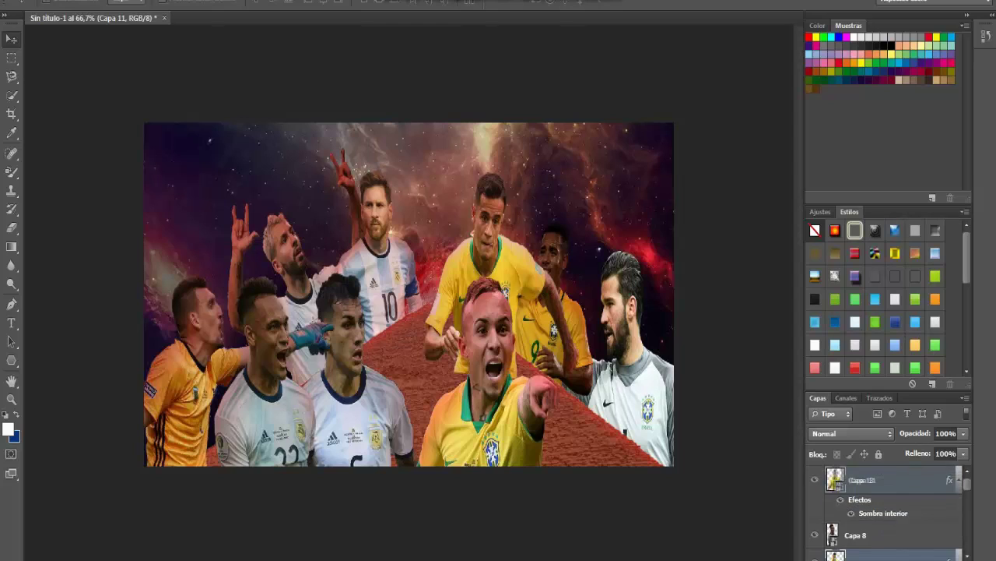
key(ctrl+bracketright)
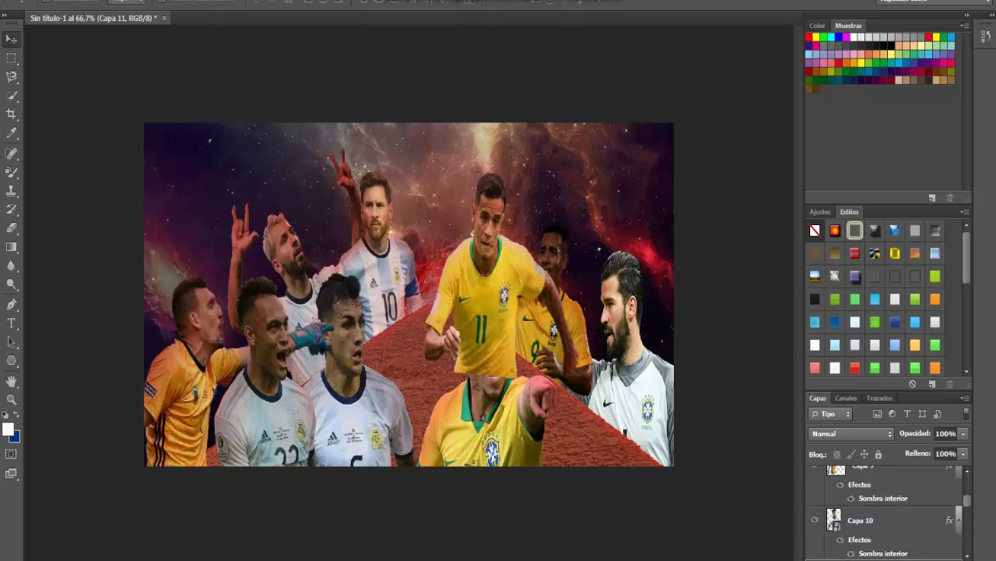
Step: Restack the number 11 footballer behind the pyramid and number 9, but in front of the goalkeeper's raised glove
key(ctrl+alt+z)
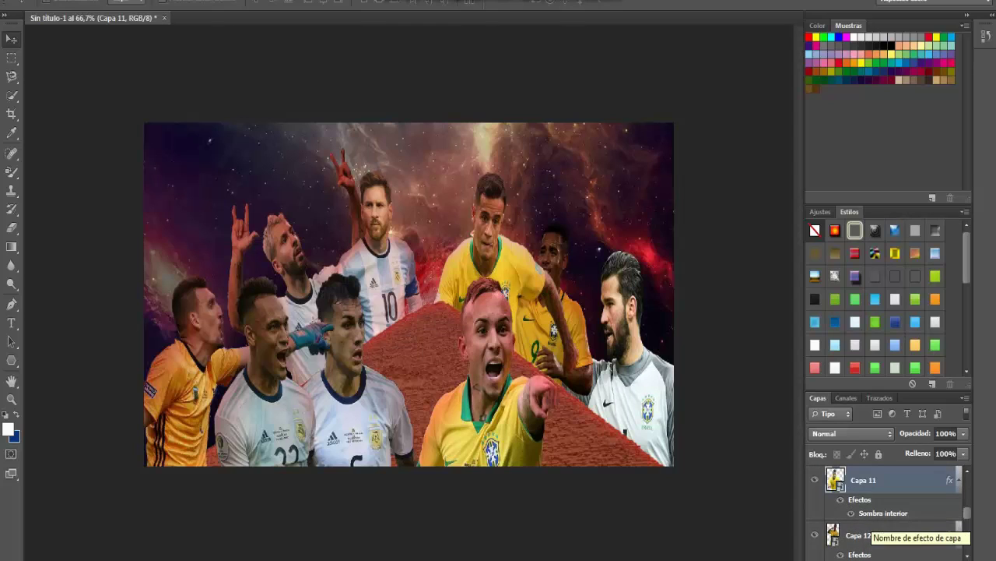
key(ctrl+alt+z)
scroll(887, 510, down, 4)
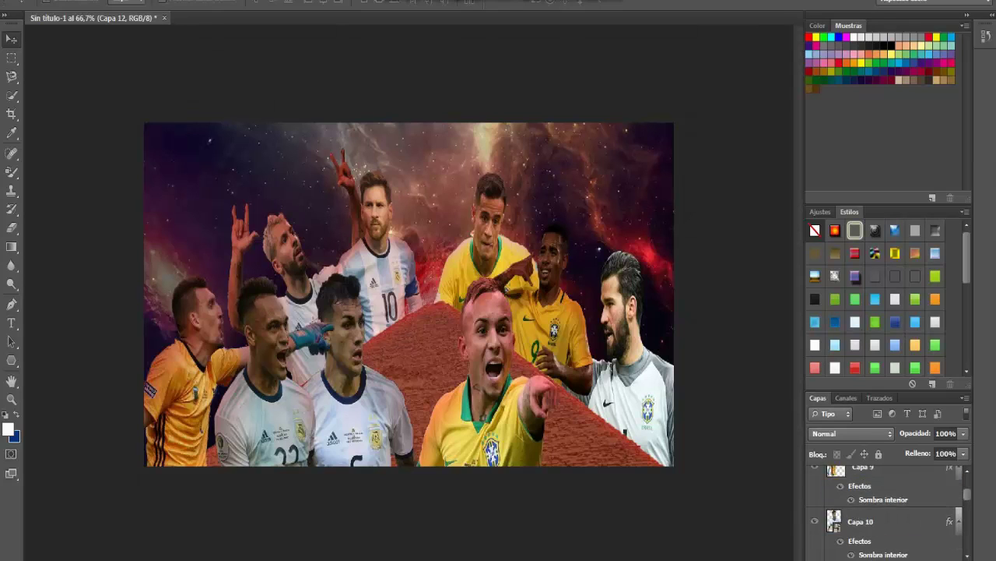
Step: Add an inner shadow with a size of 43 px and a distance of 21 px to the Brazil goalkeeper's layer
scroll(888, 510, up, 5)
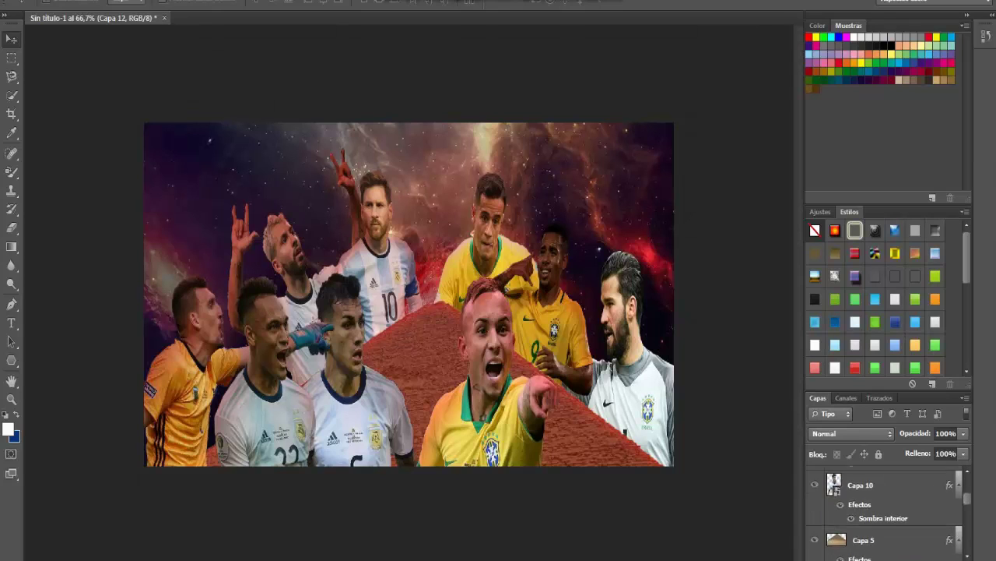
click(861, 501)
right_click(895, 505)
click(733, 15)
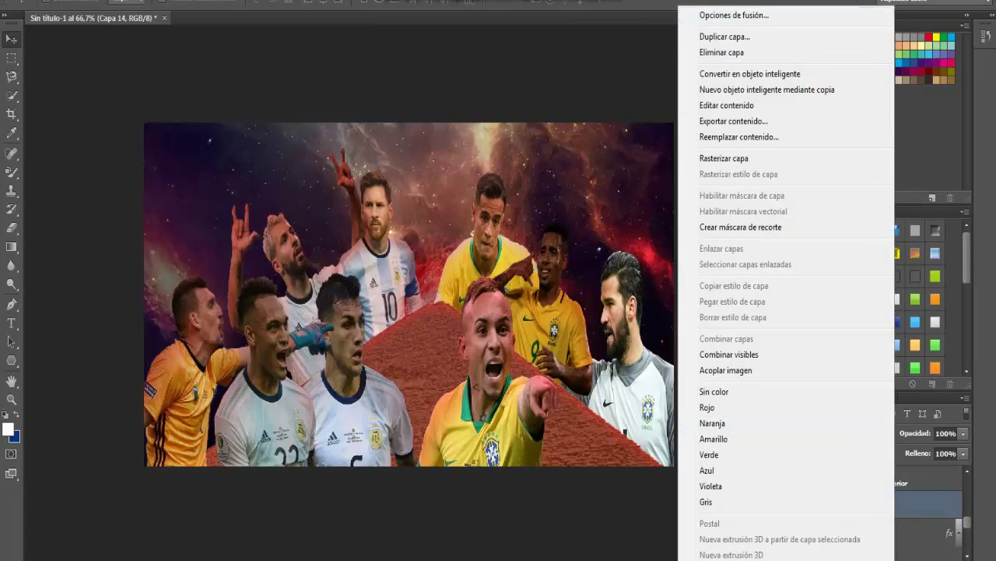
drag(545, 273, 188, 212)
click(186, 334)
text(43)
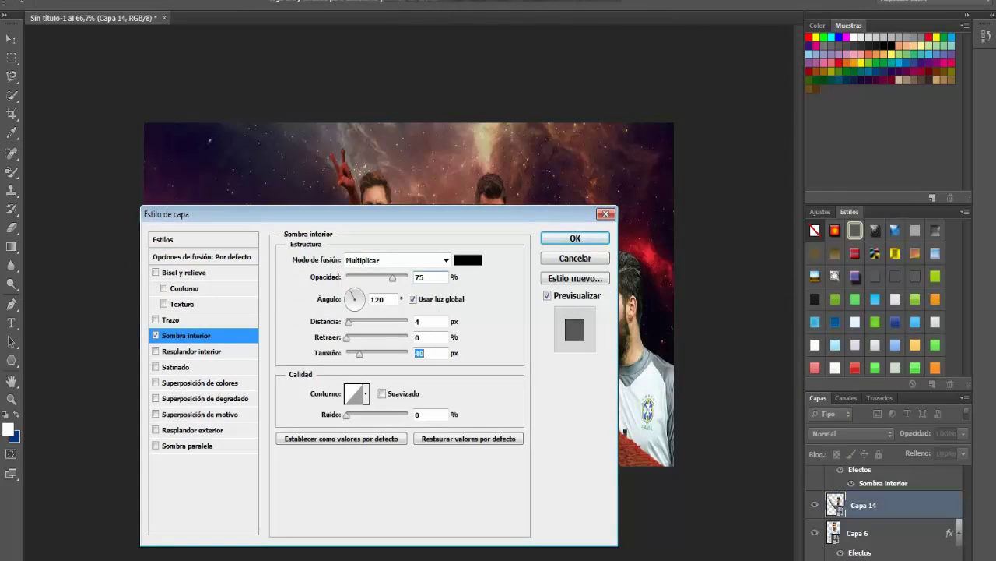
drag(312, 213, 186, 203)
click(296, 310)
text(21)
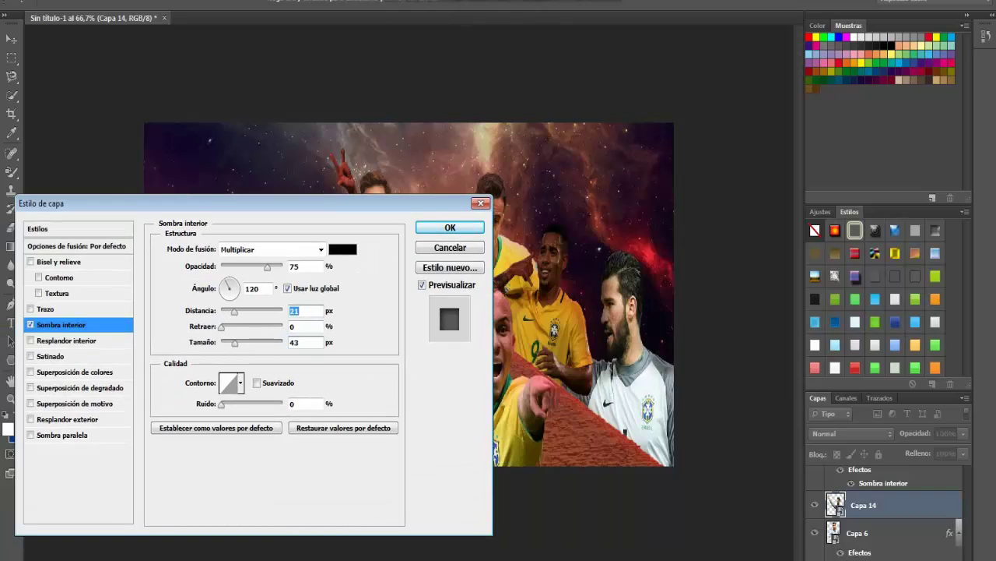
Step: Replace the black of the Brazil goalkeeper's inner shadow with another colour and apply the layer style
click(342, 249)
click(743, 323)
click(911, 309)
key(Return)
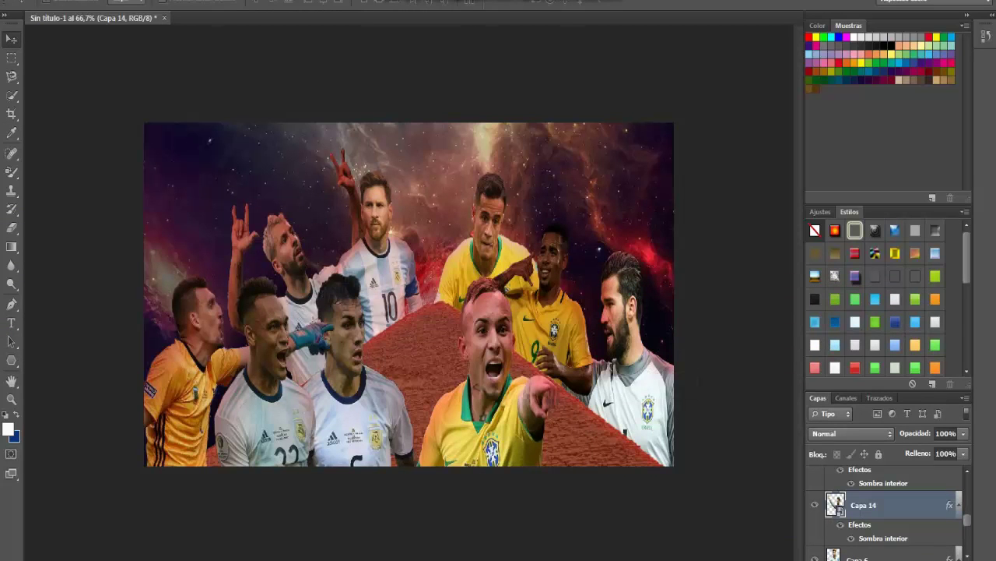
Step: Cut out the footballer in neymar.jpg with Quick Selection and bring the cutout into the montage as its own layer
key(ctrl+o)
double_click(439, 101)
key(w)
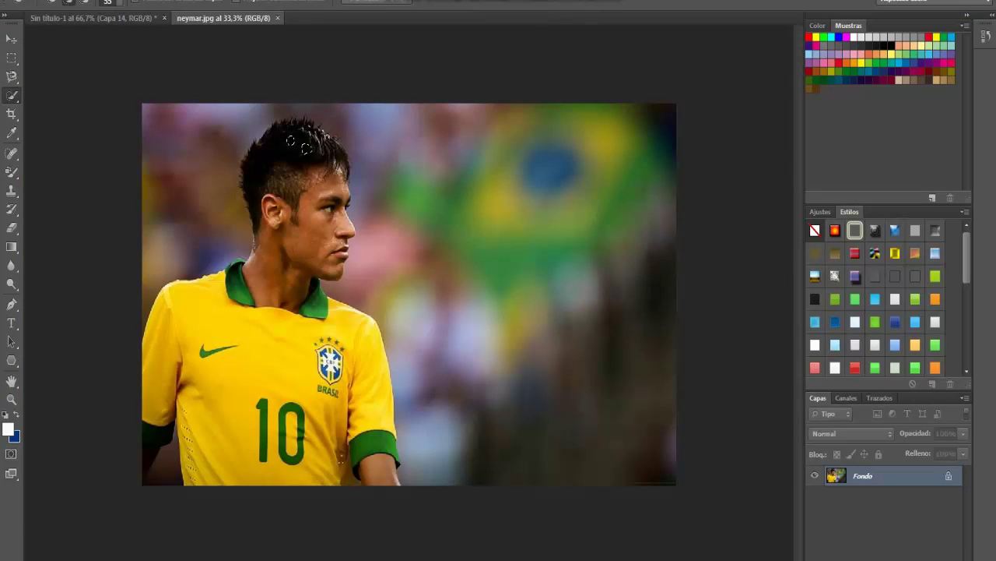
mouse_move(306, 148)
mouse_down()
mouse_move(331, 256)
mouse_move(289, 413)
mouse_up()
key(ctrl+j)
key(v)
drag(288, 210, 634, 160)
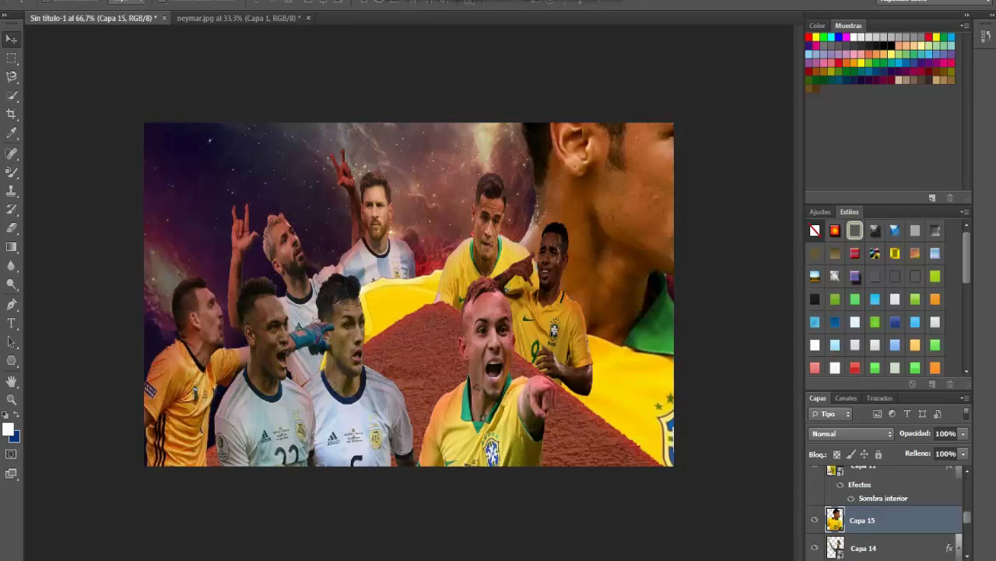
Step: Convert the Neymar cutout to a smart object, flipped horizontally and scaled down to fill the montage's upper-right corner
right_click(864, 520)
key(Escape)
key(ctrl+t)
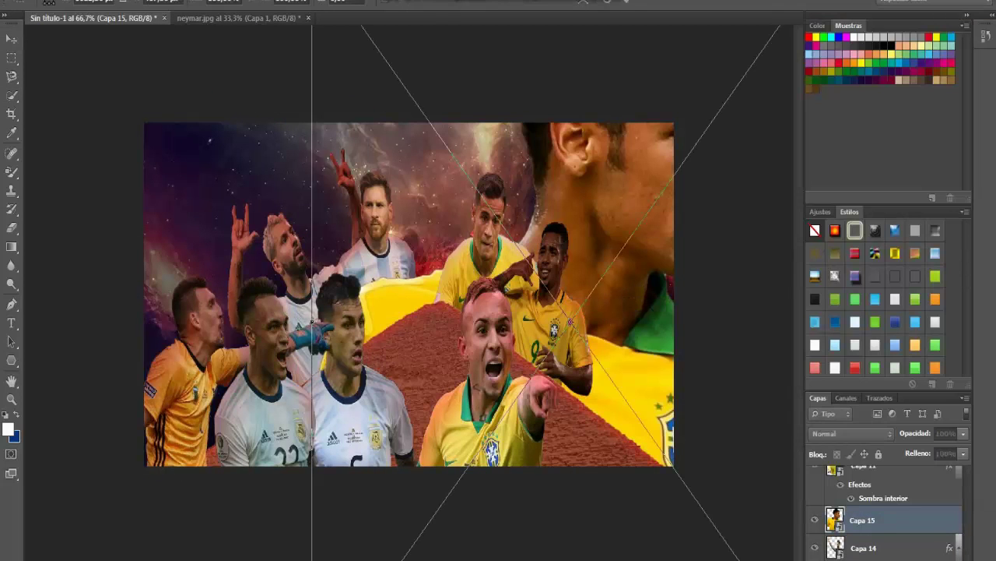
drag(457, 284, 327, 288)
drag(227, 362, 232, 362)
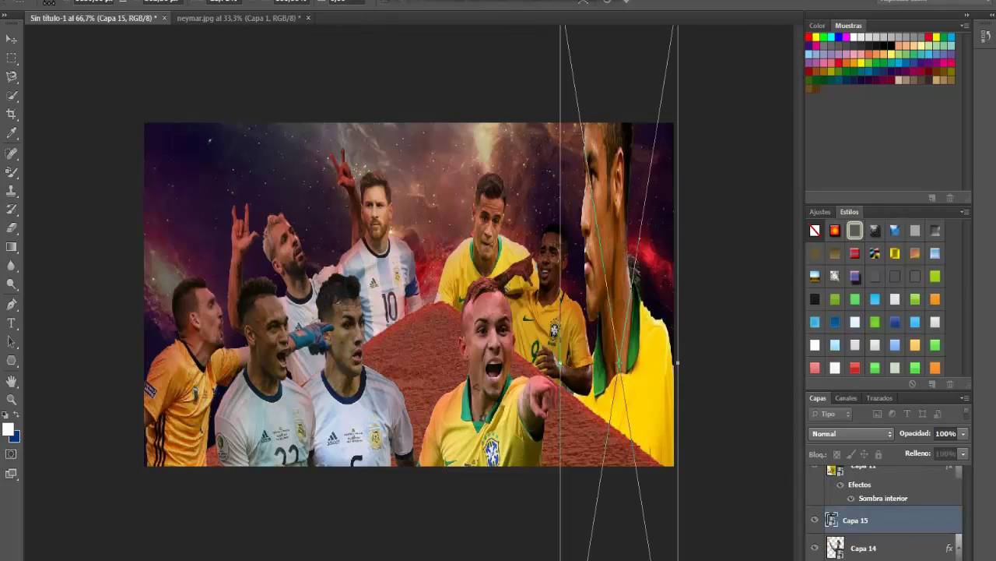
drag(561, 362, 358, 362)
drag(448, 80, 502, 212)
drag(584, 405, 671, 127)
key(Return)
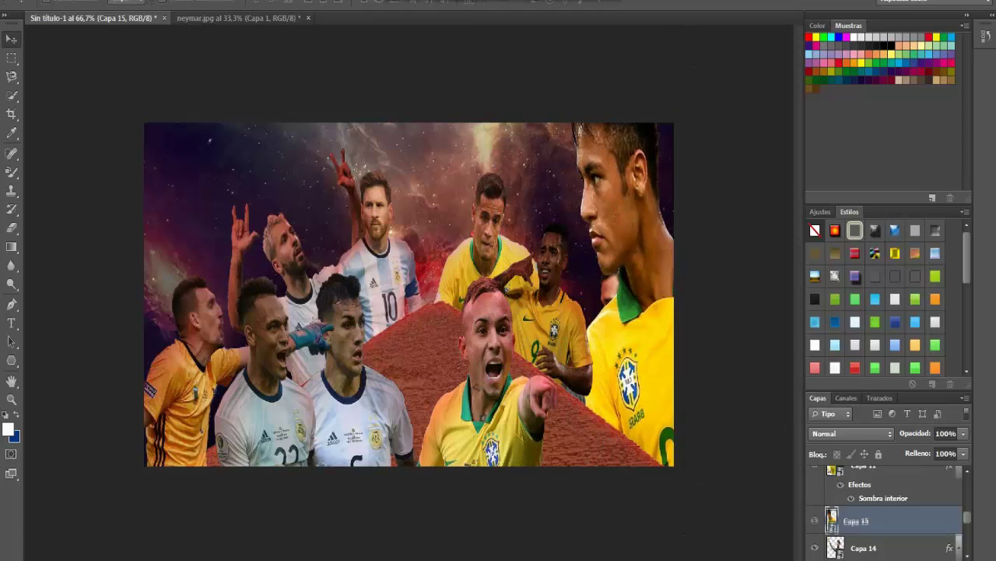
Step: Send the Neymar layer behind the Brazil goalkeeper and lower its opacity to 44%
key(ctrl+bracketleft)
key(ctrl+bracketleft)
key(ctrl+bracketleft)
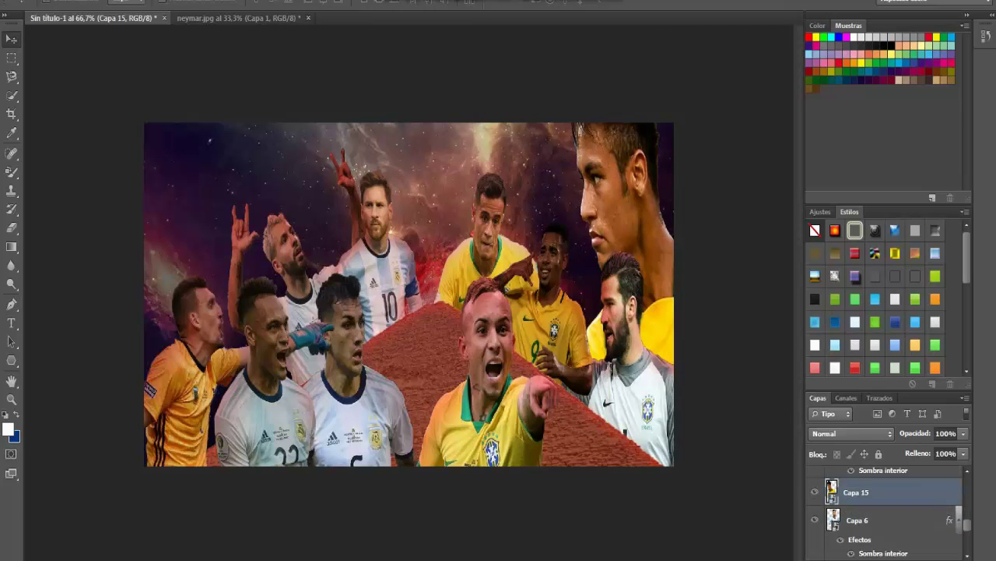
drag(963, 433, 927, 450)
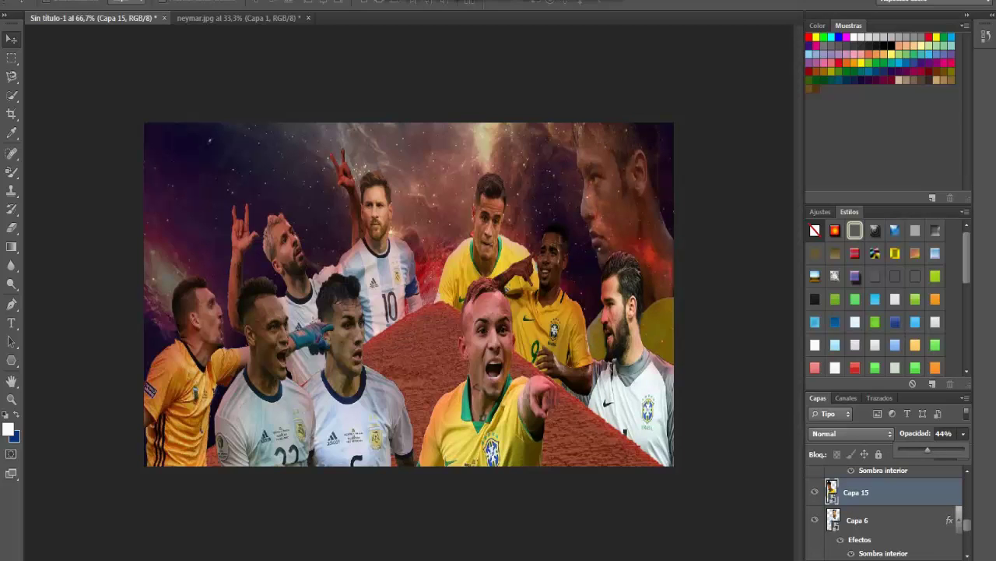
Step: Open scaloni.jpg from the Argentina images folder
click(35, 2)
click(47, 6)
click(232, 35)
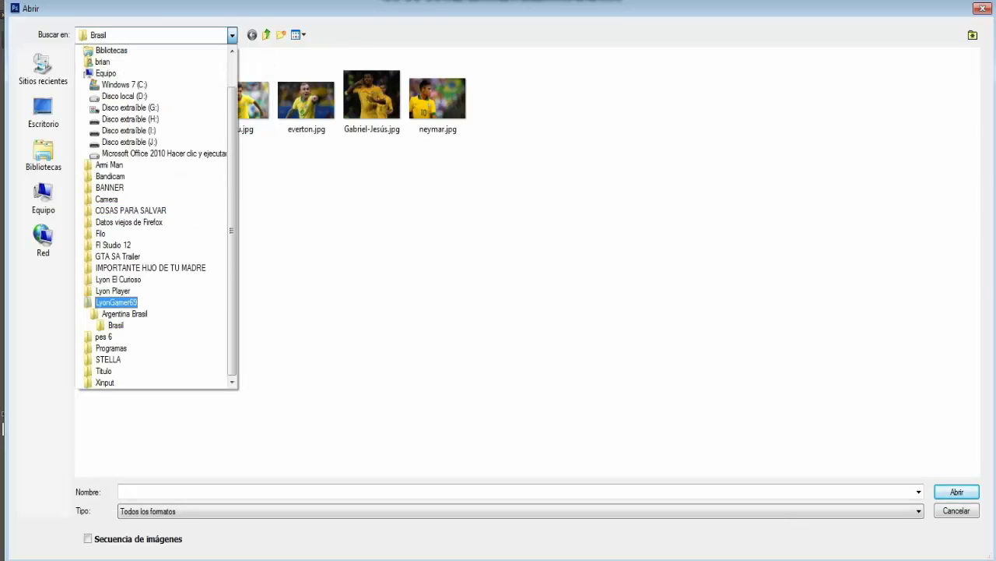
click(116, 302)
double_click(104, 93)
double_click(105, 71)
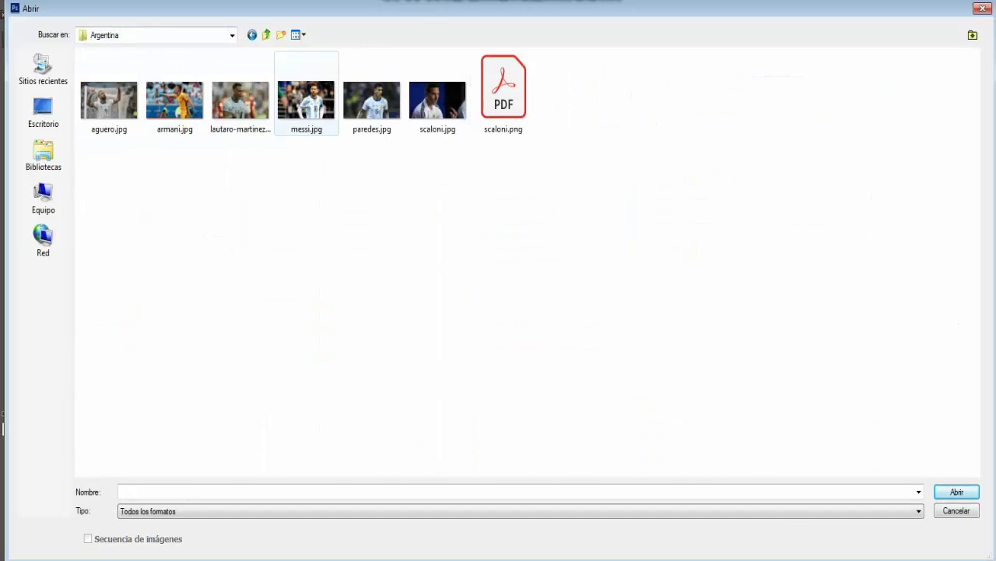
double_click(438, 100)
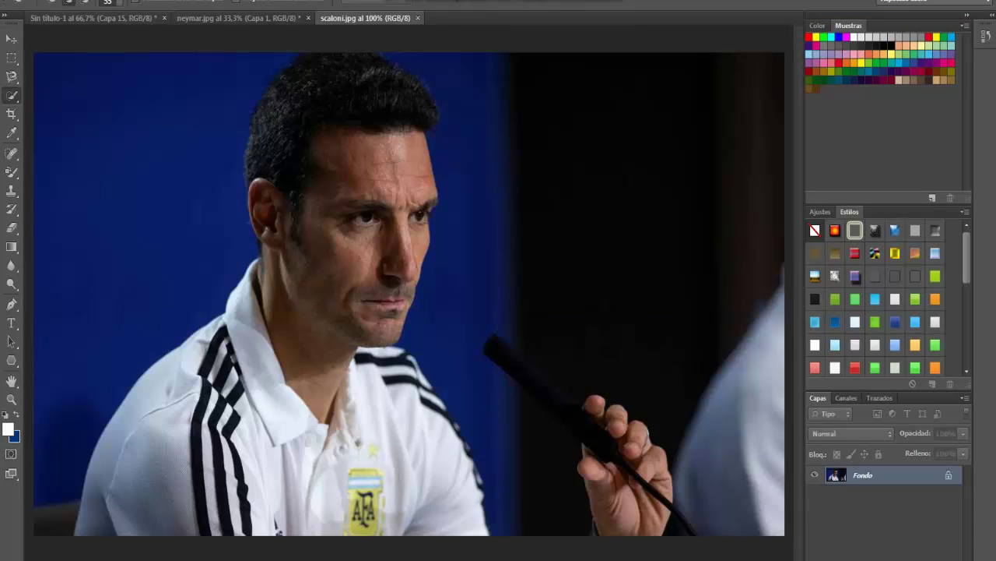
Step: Cut out the man in the white polo shirt with Quick Selection and place the cutout in the montage's upper-left corner
mouse_move(382, 96)
mouse_down()
mouse_move(332, 264)
mouse_move(420, 94)
mouse_move(405, 78)
mouse_move(308, 390)
mouse_up()
click(169, 440)
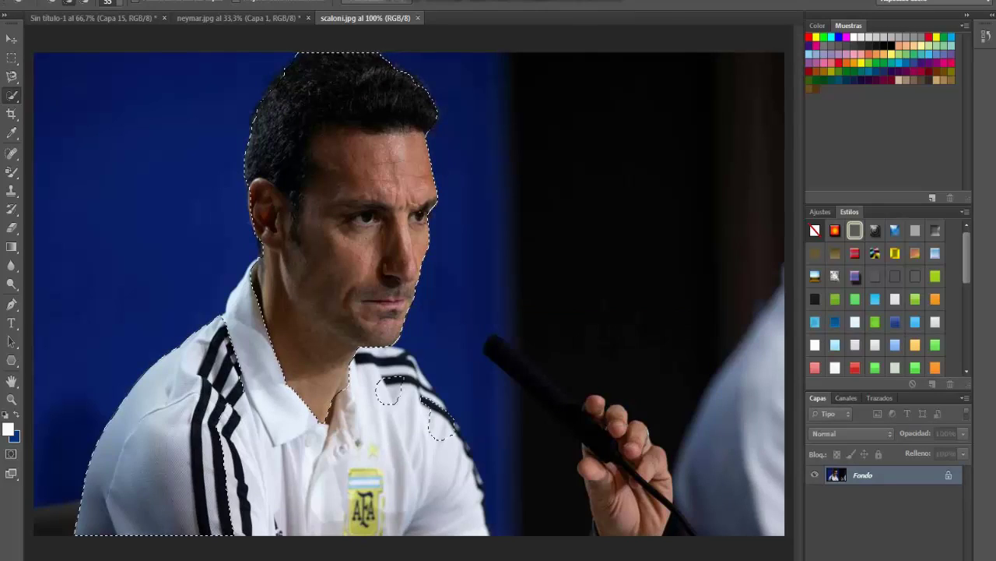
click(389, 391)
click(300, 465)
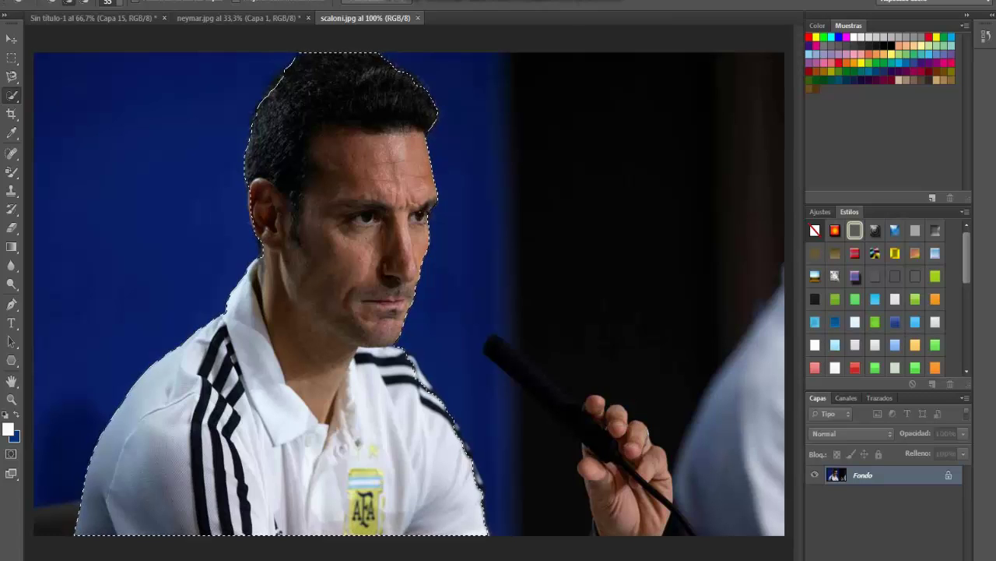
key(ctrl+j)
key(v)
drag(366, 288, 212, 154)
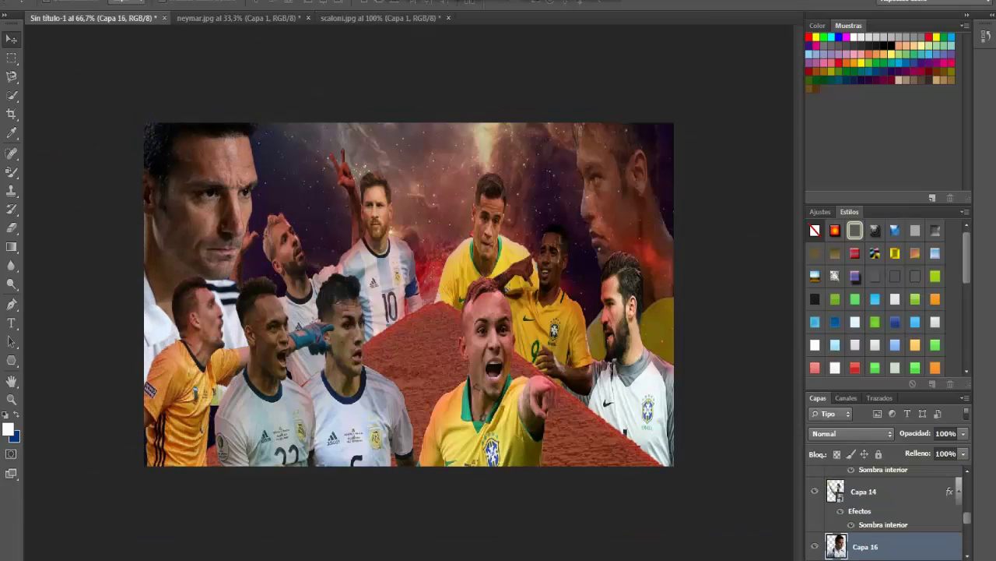
Step: Restack the Scaloni layer directly above Capa 7, adjusting its size and position in the upper-left corner and lowering its opacity
mouse_move(865, 546)
mouse_down()
mouse_move(841, 556)
mouse_move(856, 545)
mouse_up()
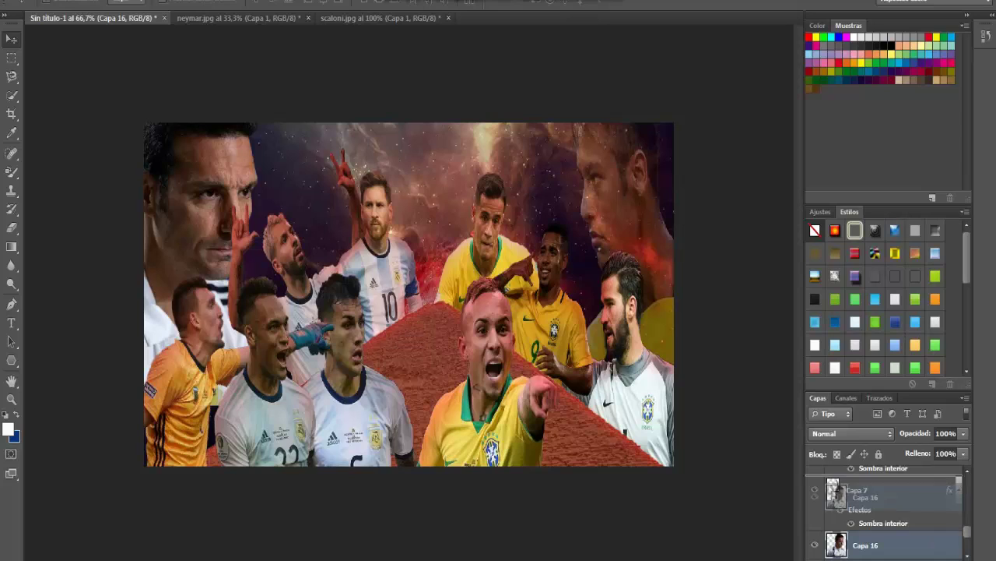
key(ctrl+bracketright)
key(ctrl+t)
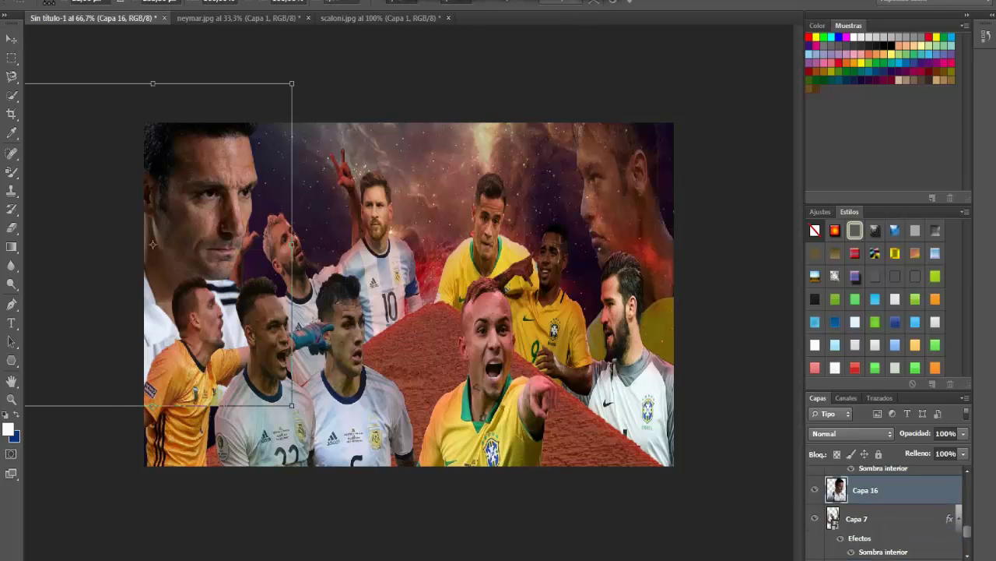
drag(297, 76, 293, 71)
drag(222, 180, 229, 185)
key(Return)
drag(963, 433, 937, 450)
Step: Move the pointing Brazil footballer in the foreground slightly to the right, closer to the Brazil goalkeeper
drag(514, 350, 545, 355)
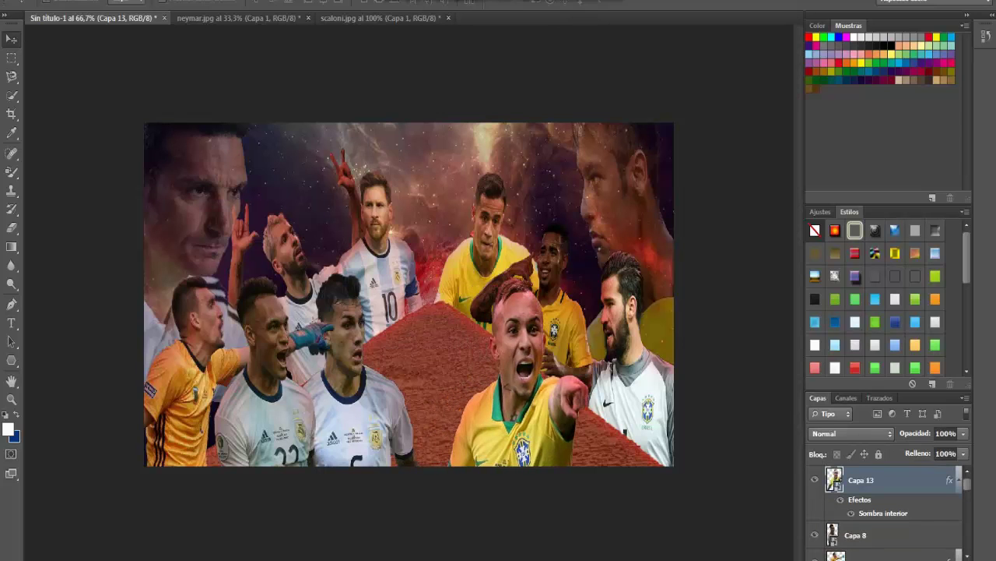